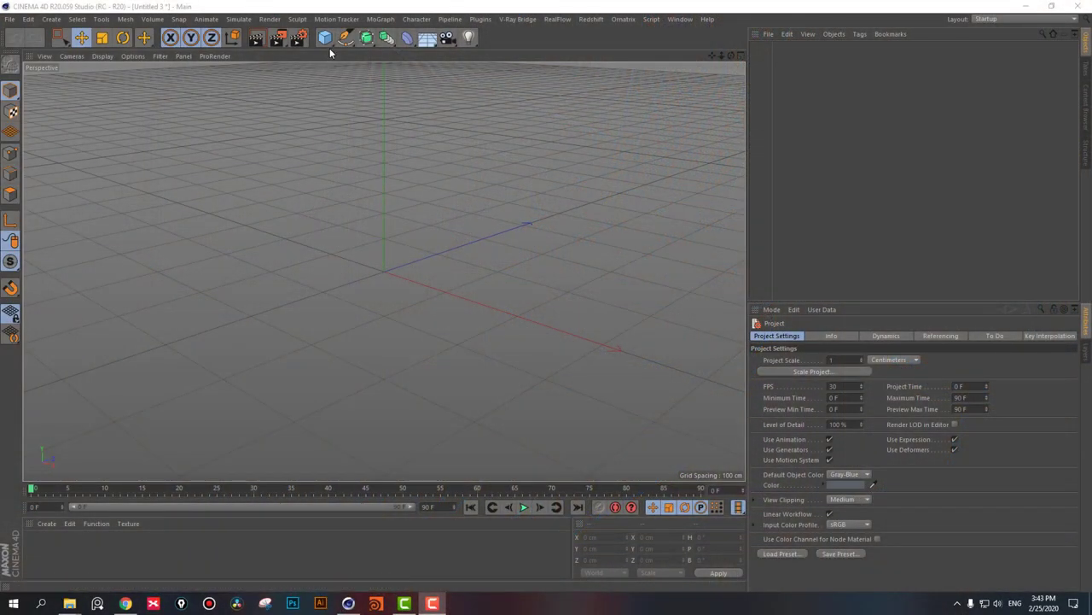
- Add a Helix spline with 80 cm start and end radius and 150 cm height
left_click(344, 37)
left_click(468, 95)
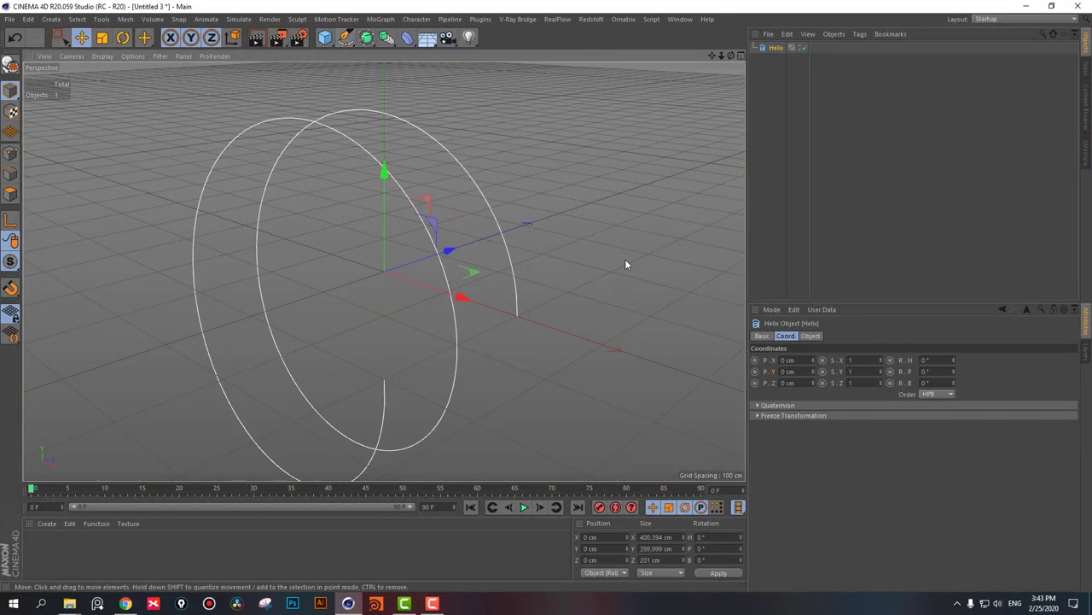
left_click(811, 335)
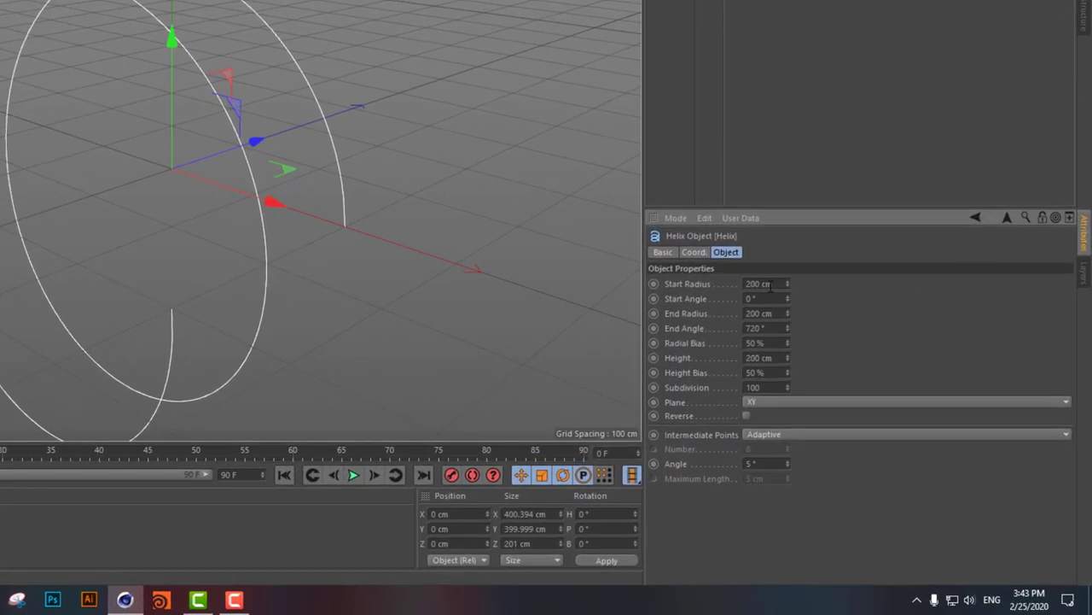
type("80")
key("Return")
type("80")
key("Return")
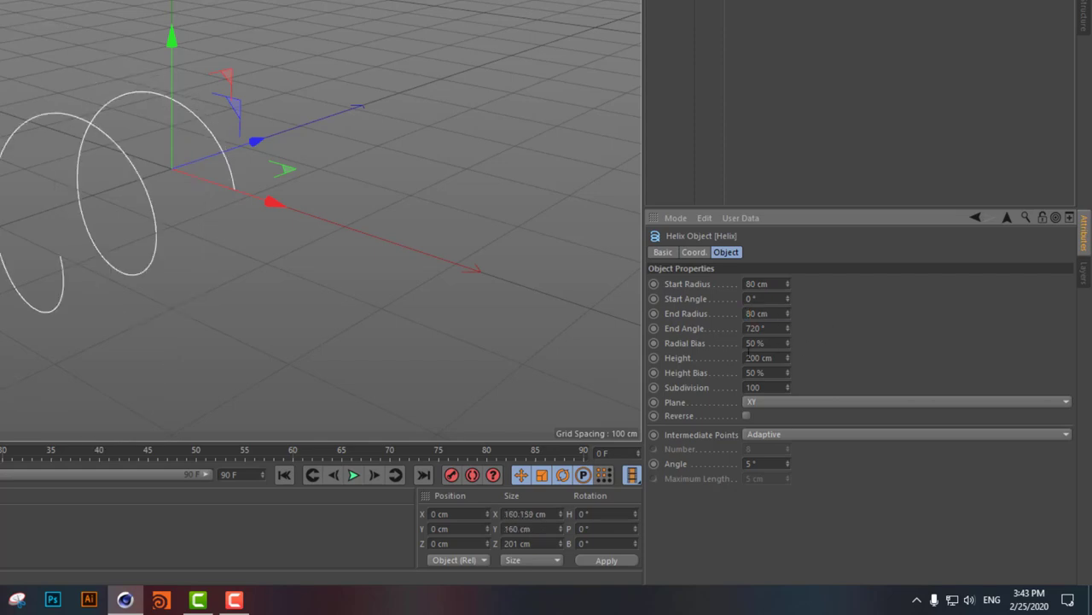
type("150")
key("Return")
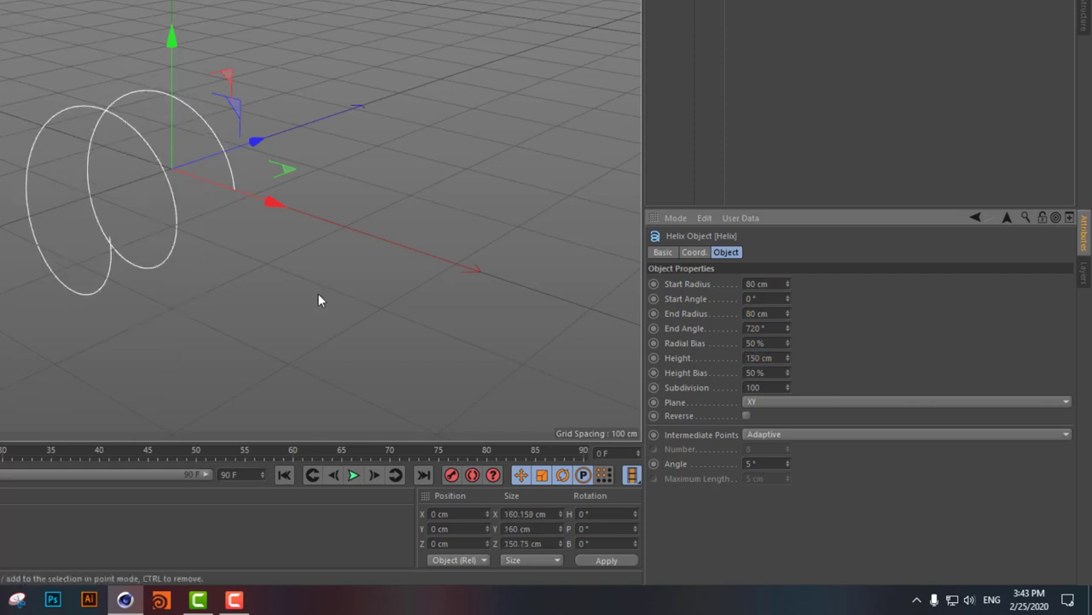
mouse_move(223, 271)
left_mouse_down("alt")
mouse_move(275, 330)
mouse_move(317, 257)
mouse_move(464, 288)
mouse_move(436, 326)
mouse_move(417, 129)
left_mouse_up("alt")
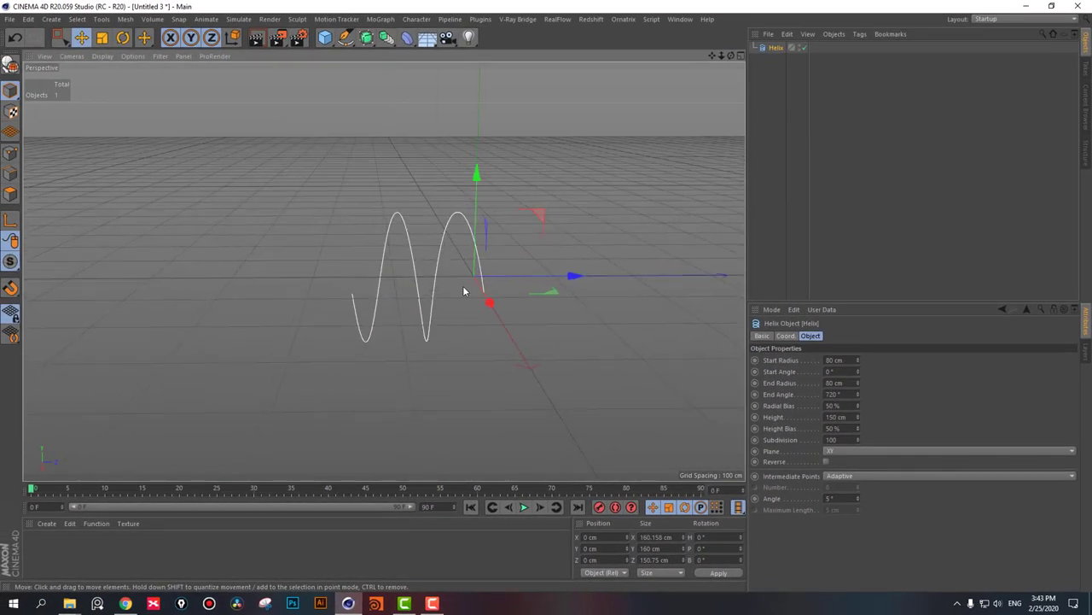
- Add a 20 cm-radius Circle and a Sweep, with the Circle and Helix parented under it
left_click(348, 43)
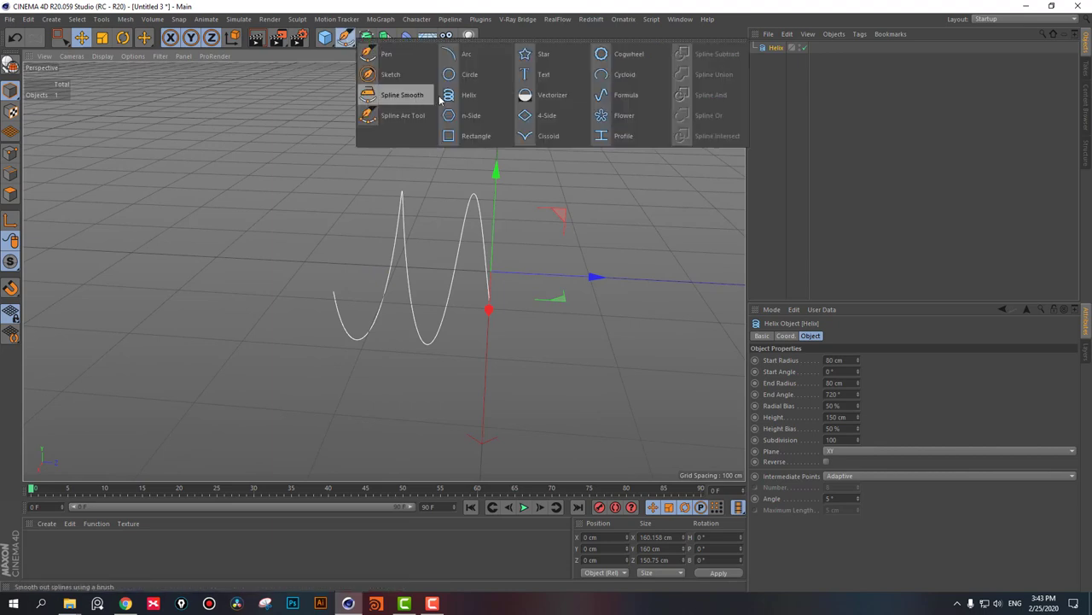
left_click(476, 75)
left_click(845, 380)
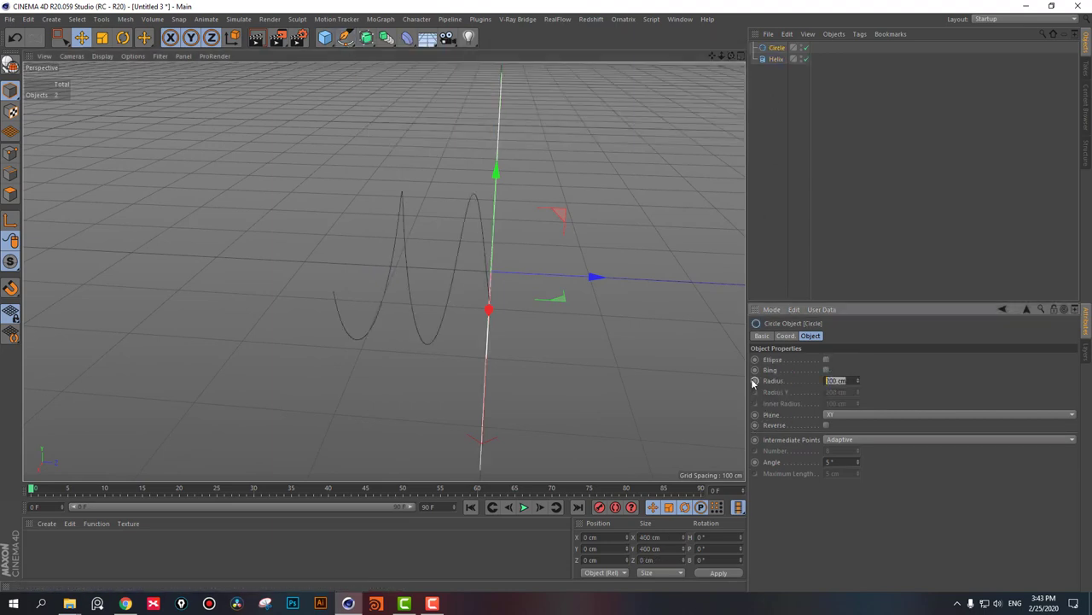
type("20")
key("Return")
left_click(366, 37)
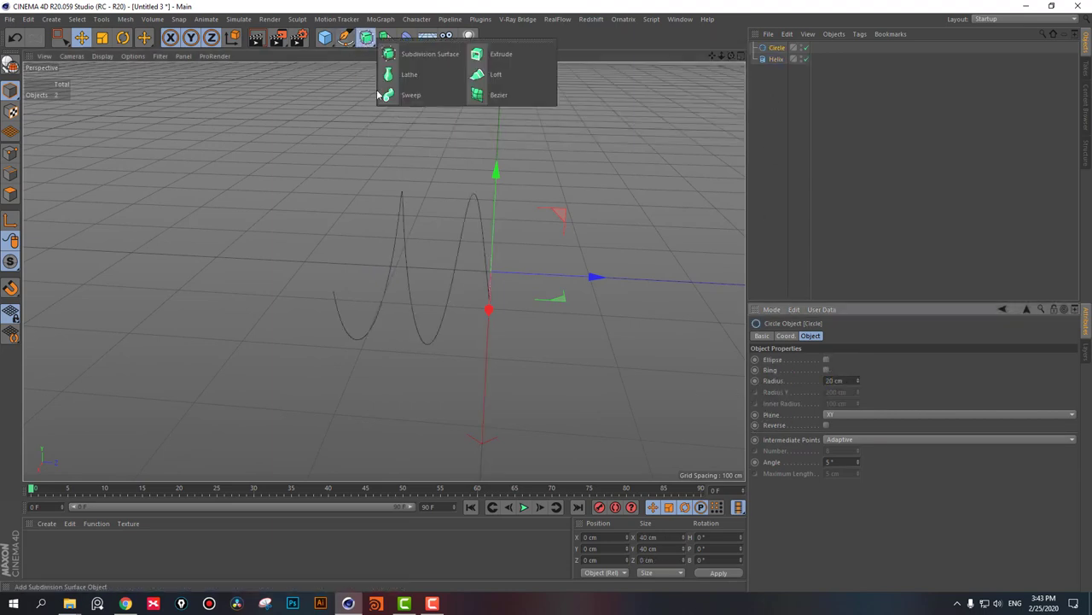
left_click(411, 95)
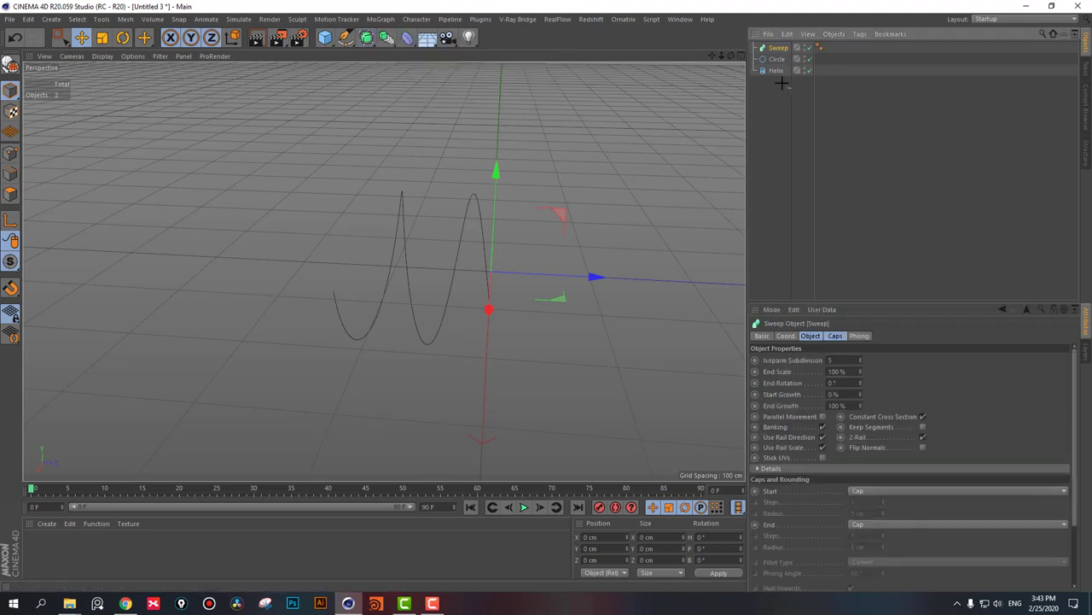
left_click_drag(772, 59, 777, 51)
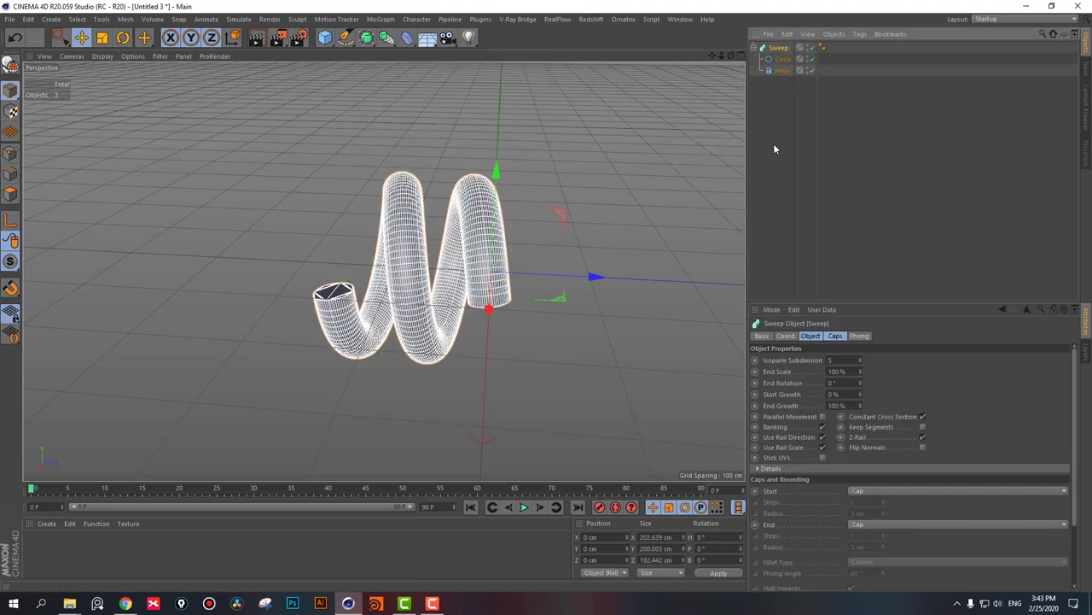
left_click_drag(567, 308, 546, 290, "alt")
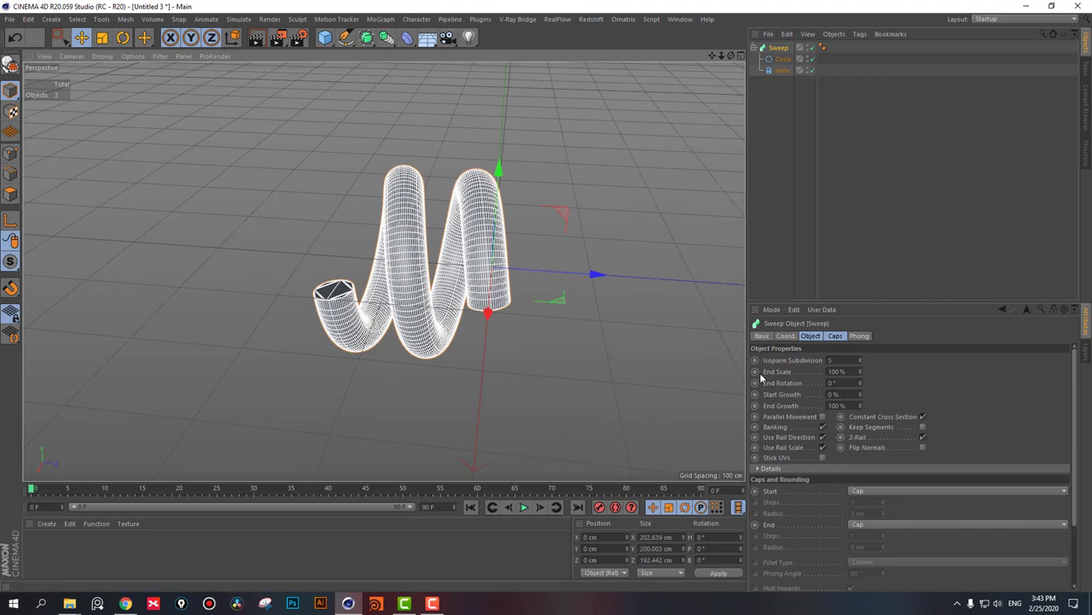
- Set the Sweep's start and end caps to None so the tube ends stay open
left_click(838, 337)
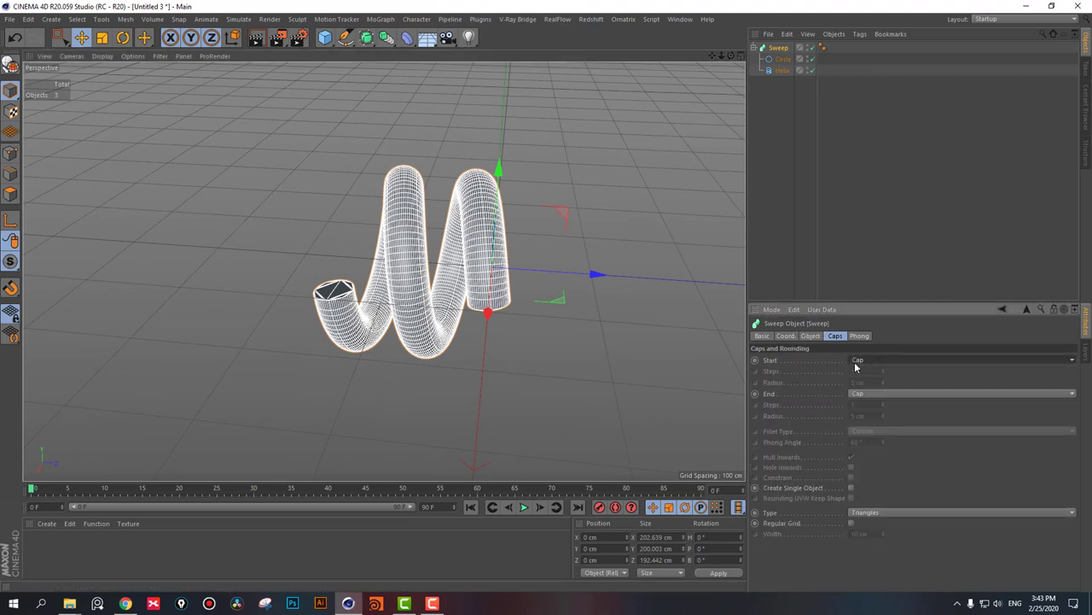
left_click(862, 359)
left_click(860, 371)
left_click(867, 394)
left_click(873, 406)
left_click(526, 362)
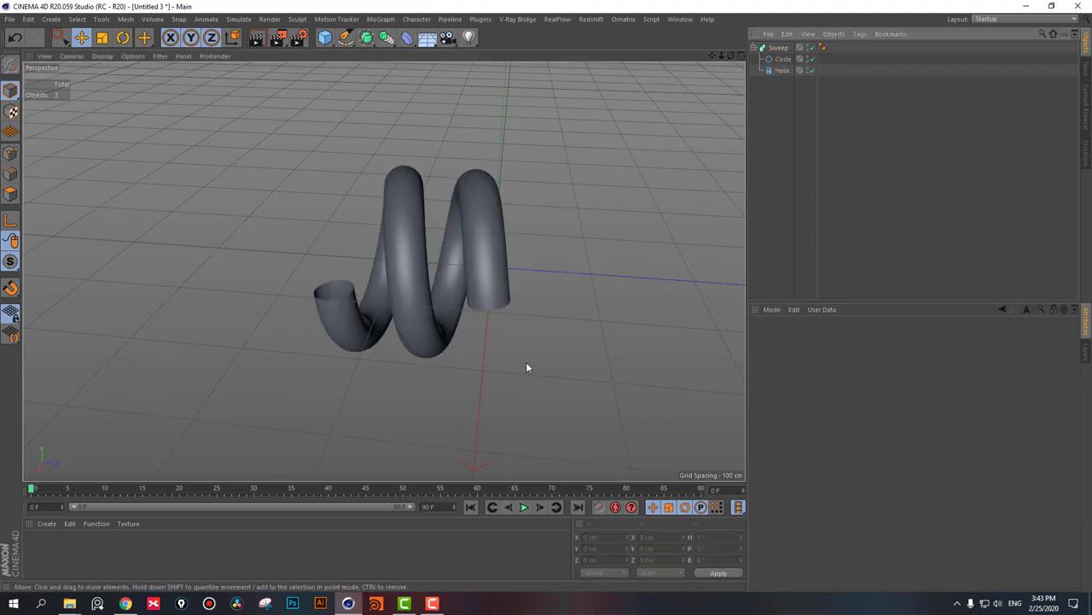
left_click_drag(526, 362, 503, 345, "alt")
left_click(779, 48)
left_click(755, 48)
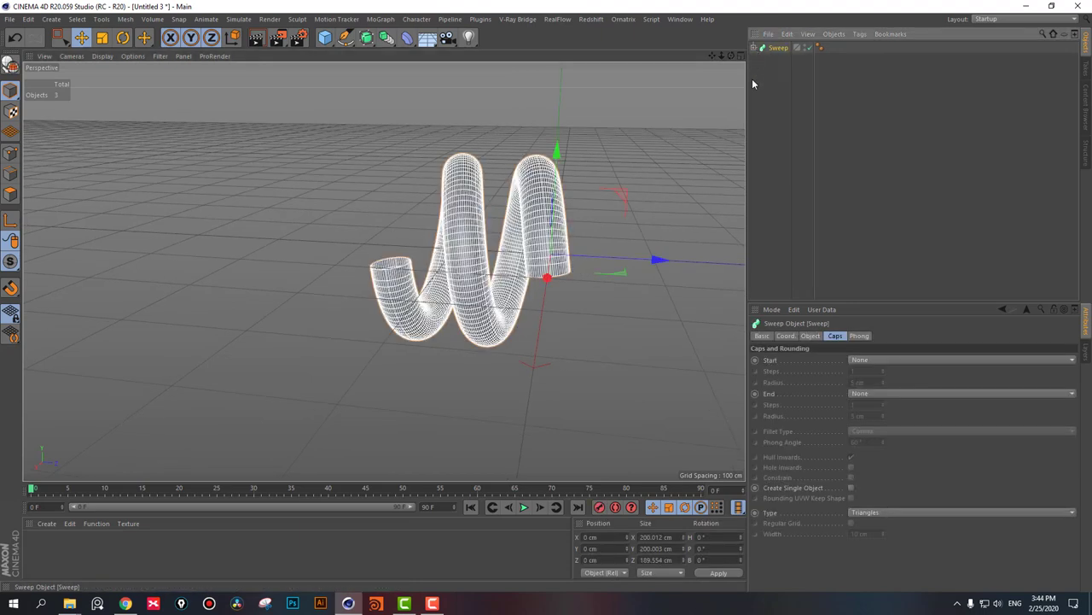
- Make the Sweep editable and extrude one end's rim loop into a long straight upward tube
left_click(11, 65)
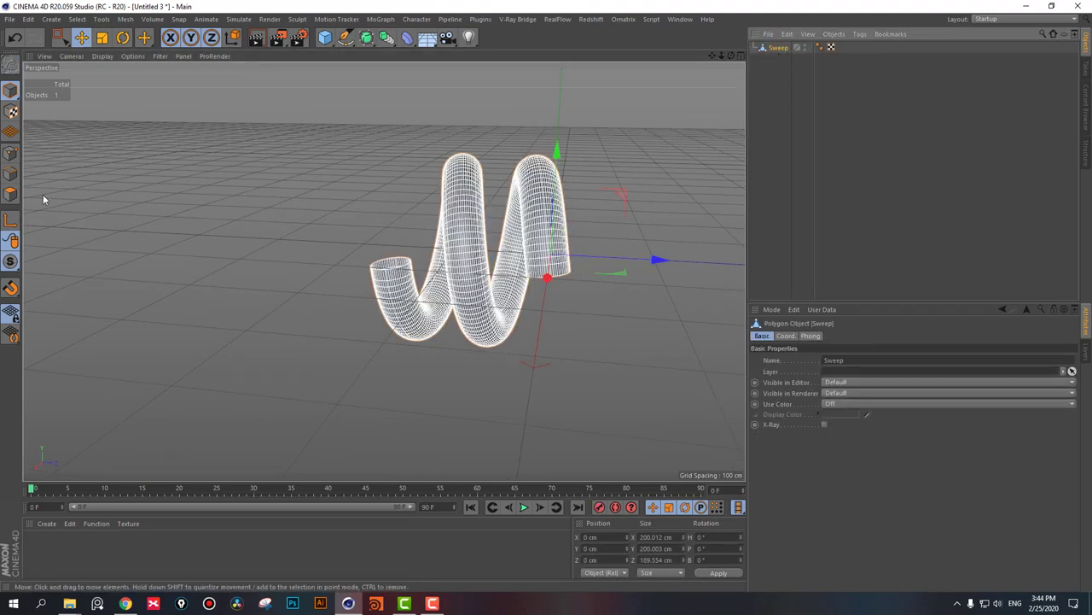
left_click(11, 174)
scroll(398, 275, "up", 3)
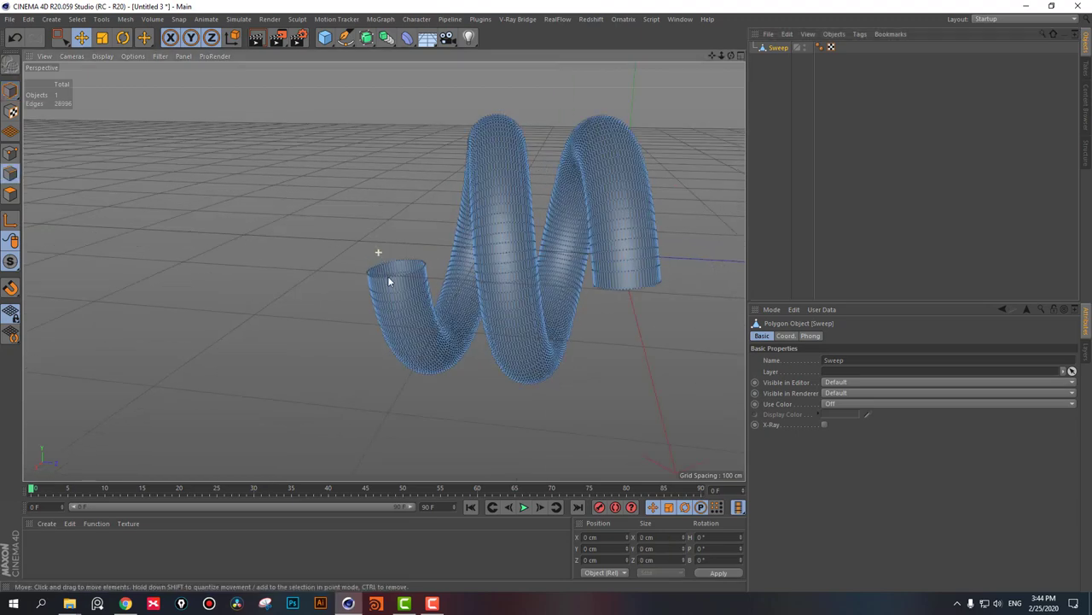
scroll(387, 276, "up", 3)
scroll(367, 316, "up", 2)
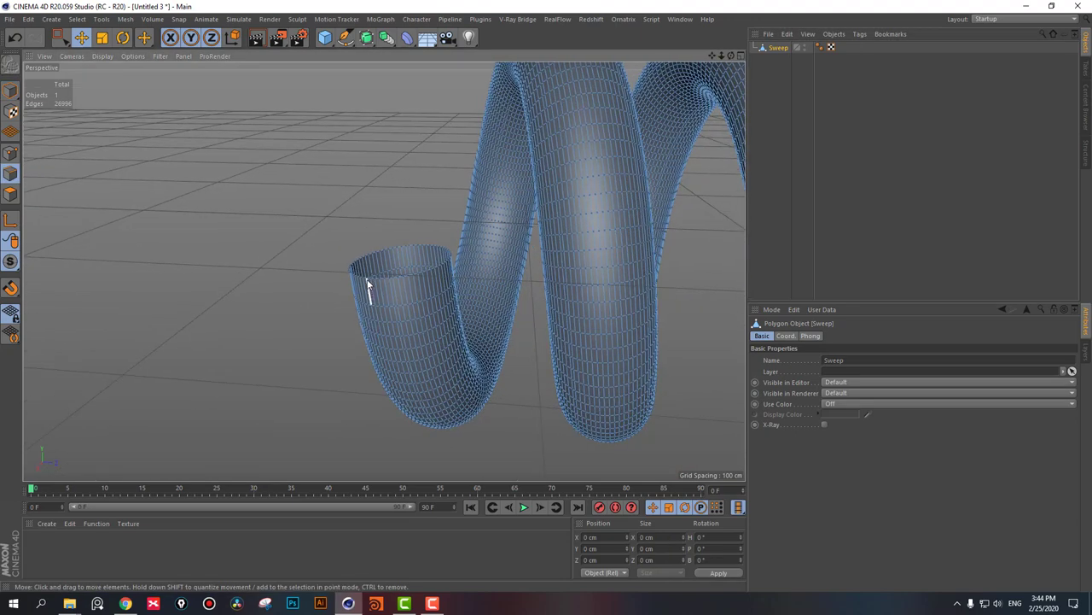
left_click(365, 271)
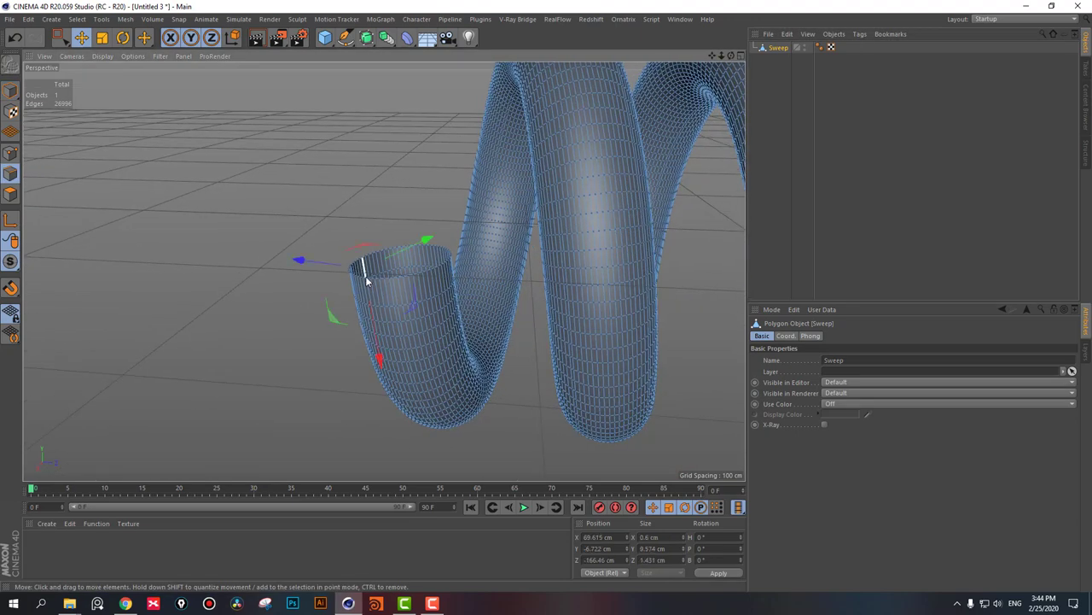
scroll(389, 289, "up", 3)
scroll(413, 264, "up", 3)
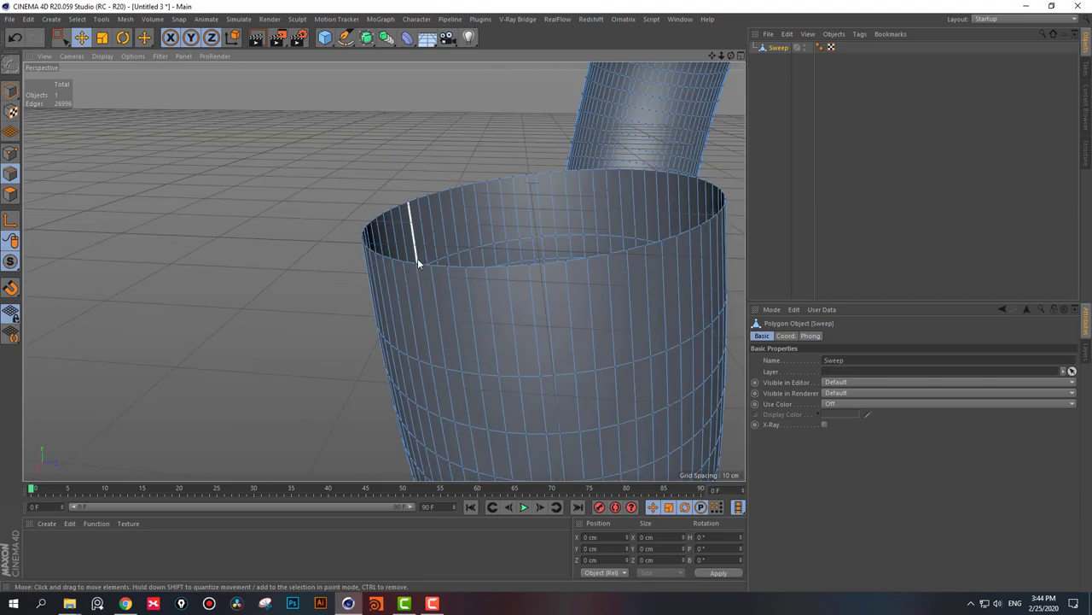
double_click(413, 264)
scroll(285, 274, "down", 3)
middle_click(256, 273)
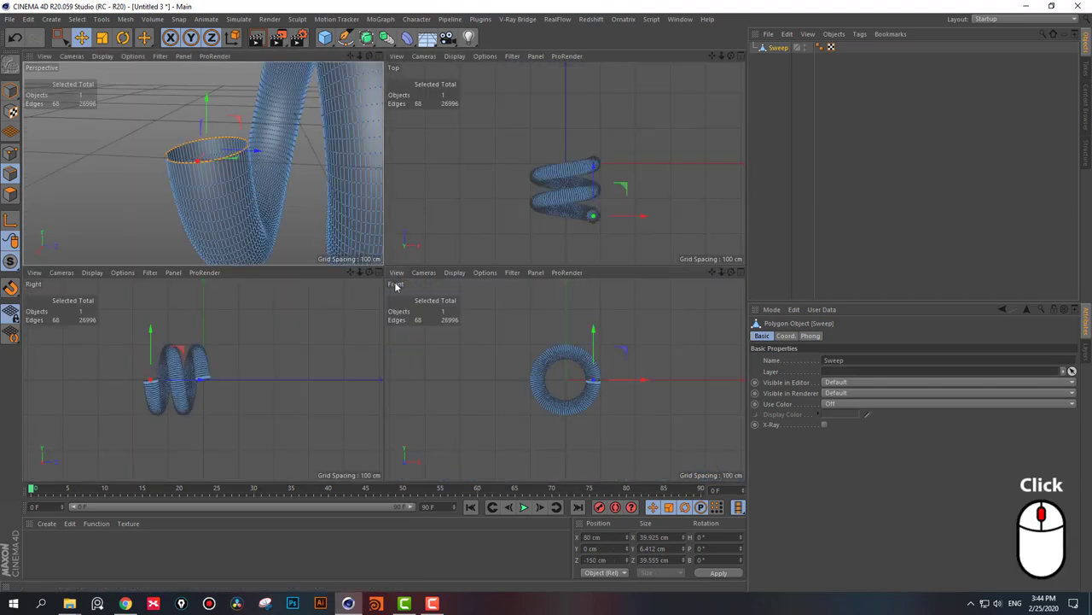
middle_click(203, 389)
mouse_move(203, 390)
middle_mouse_down()
mouse_move(261, 290)
mouse_move(285, 339)
middle_mouse_up()
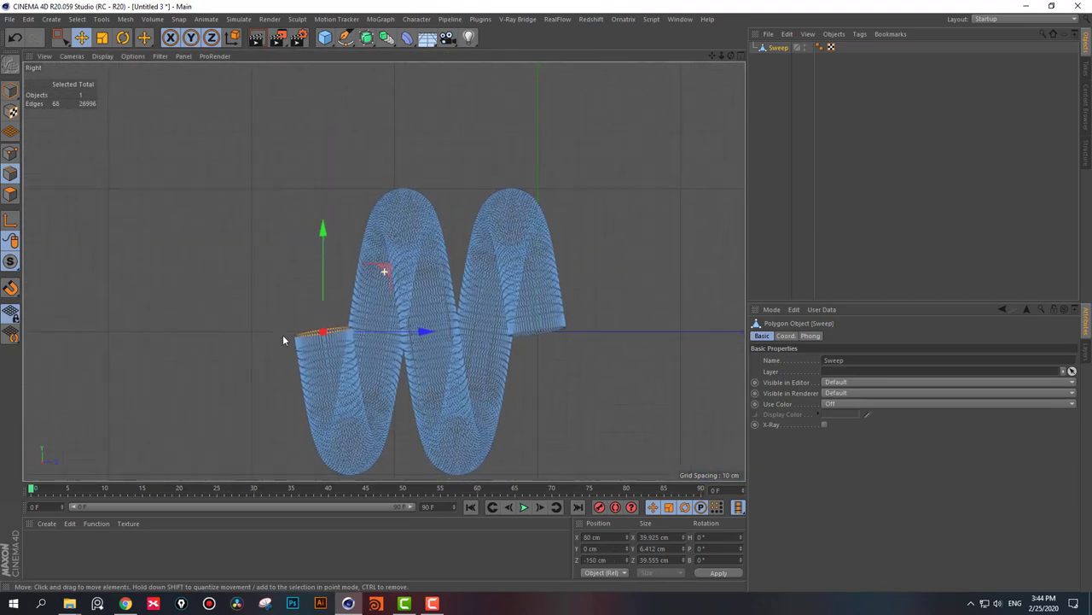
left_click_drag(389, 274, 380, 339, "ctrl")
scroll(380, 339, "down", 3)
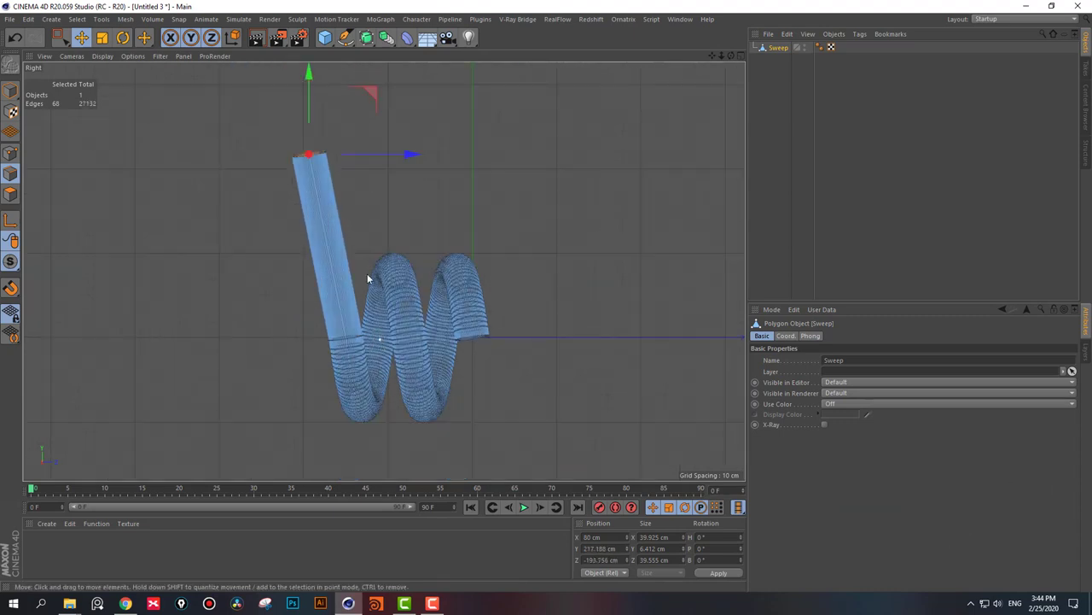
left_click_drag(361, 137, 368, 130)
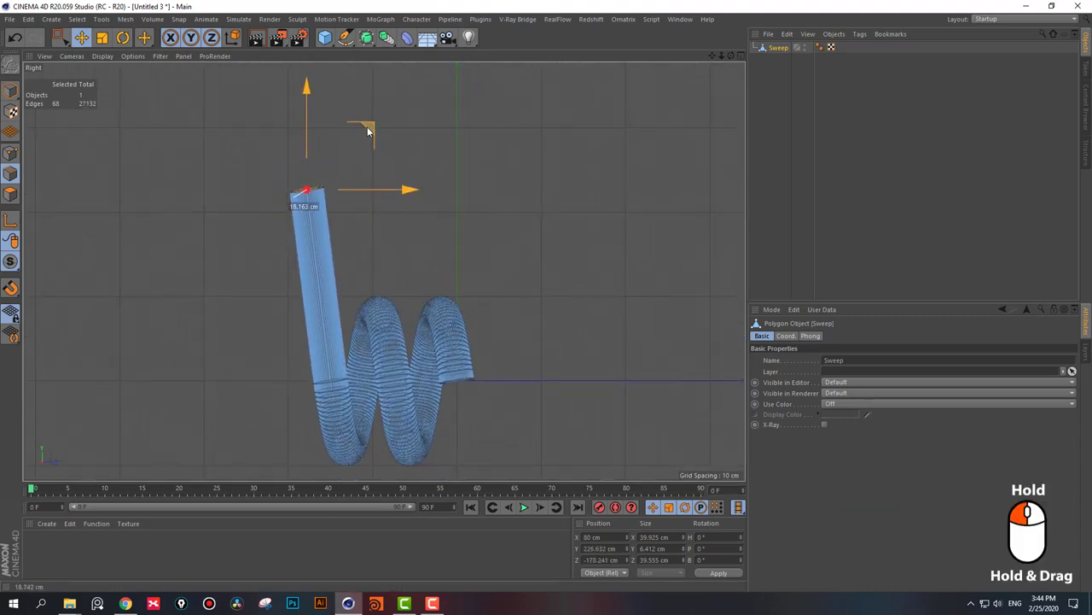
- Extrude the coil's other end loop into a straight downward tube and clear the selection
scroll(453, 381, "up", 3)
scroll(434, 232, "up", 3)
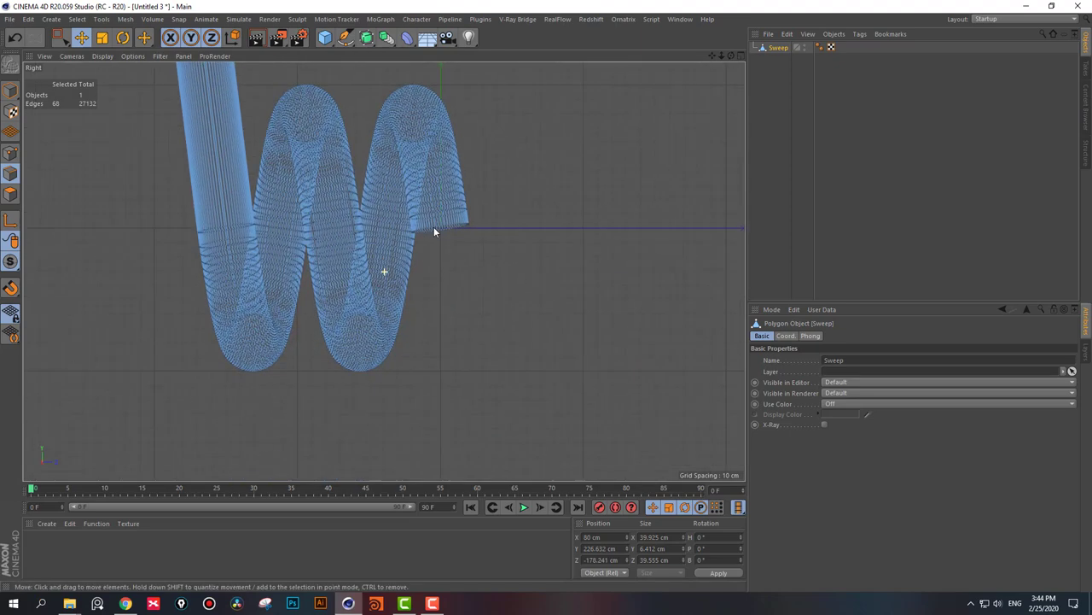
scroll(488, 234, "up", 4)
scroll(328, 198, "up", 2)
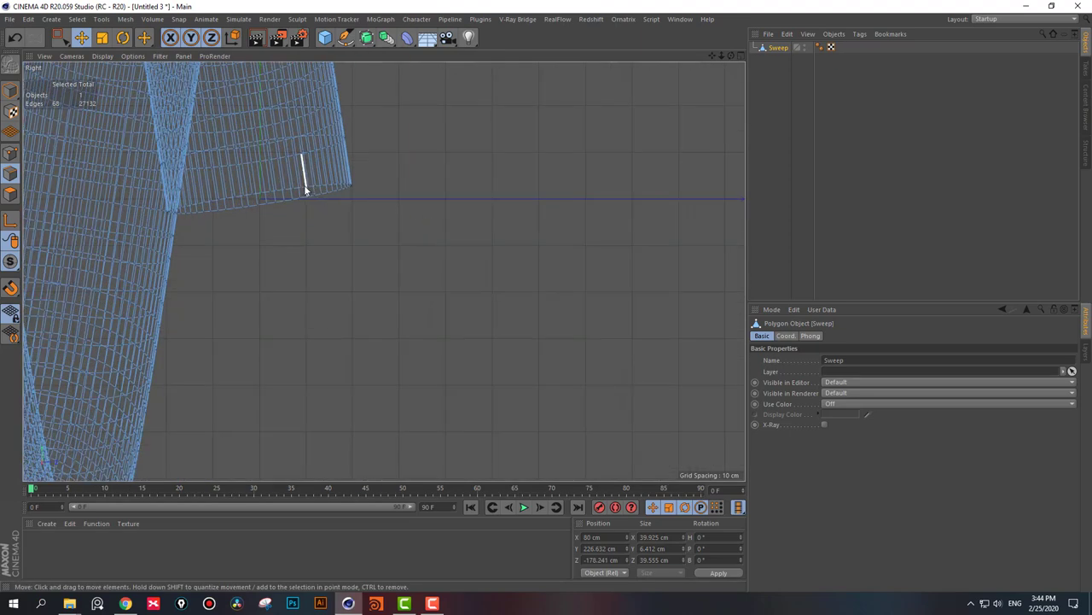
left_click(304, 186)
double_click(303, 190)
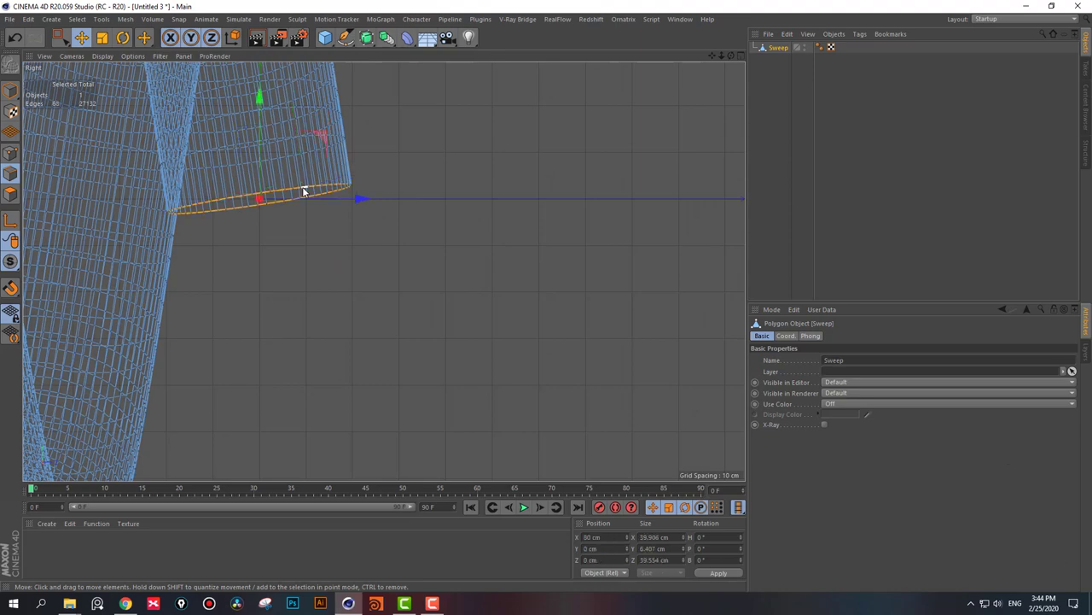
scroll(321, 245, "down", 3)
scroll(305, 281, "down", 3)
scroll(298, 287, "up", 4)
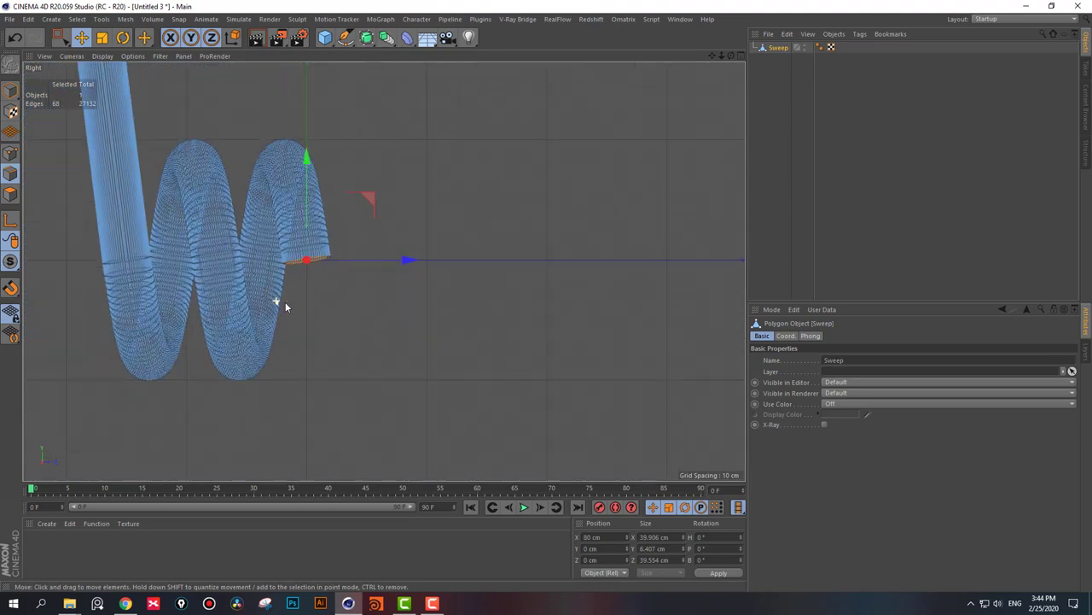
left_click_drag(399, 194, 427, 455, "ctrl")
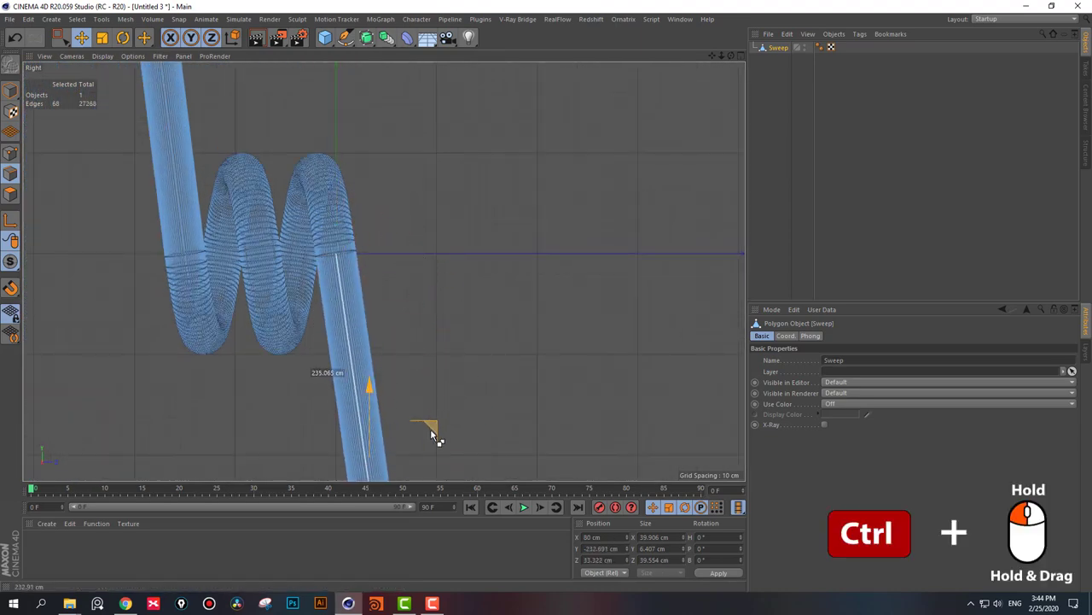
scroll(426, 373, "down", 3)
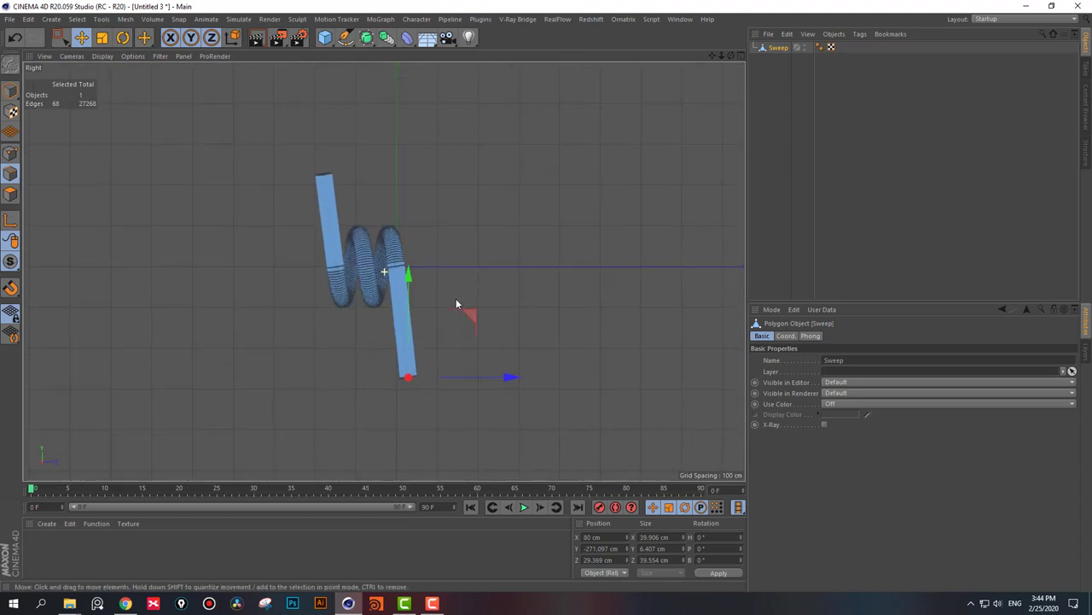
scroll(434, 300, "up", 1)
left_click_drag(456, 318, 460, 326)
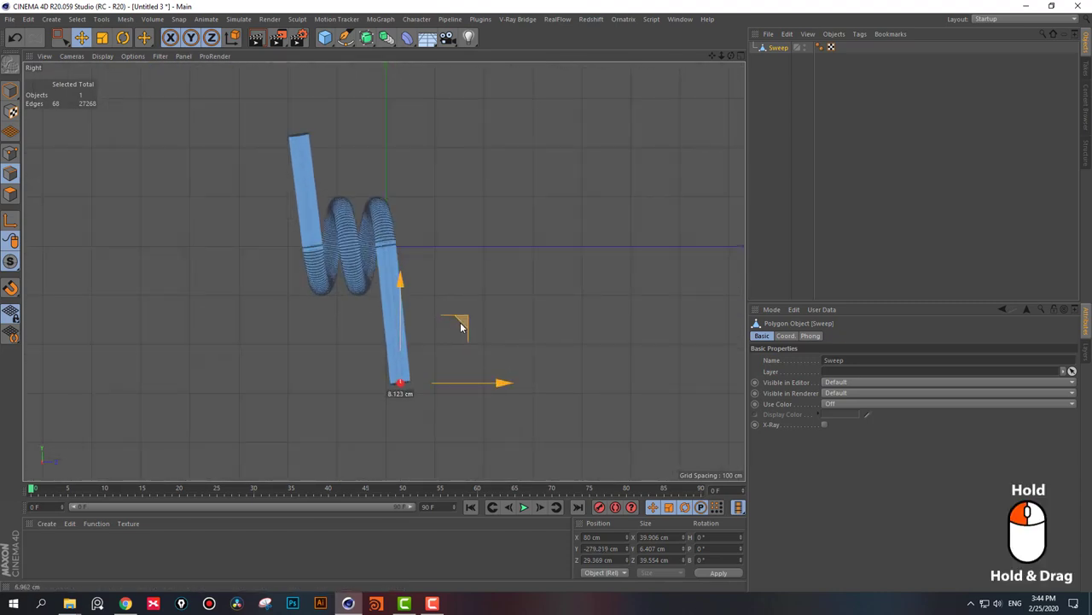
left_click(196, 203)
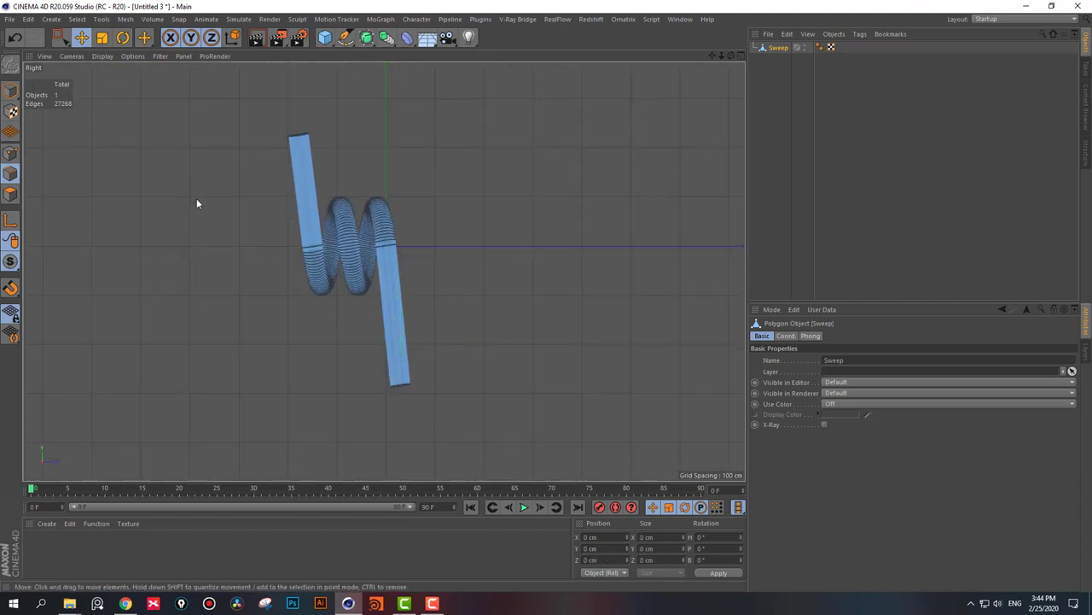
- Slice a diagonal Line Cut through the lower tube end with Visible Only off
left_click(100, 20)
mouse_move(126, 18)
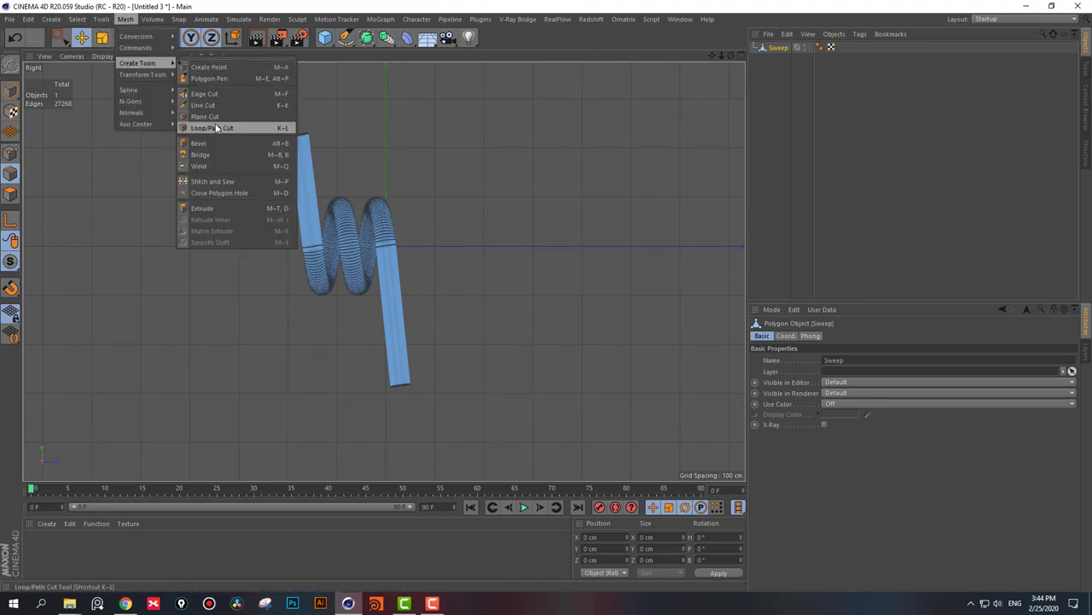
left_click(222, 103)
scroll(387, 249, "up", 5)
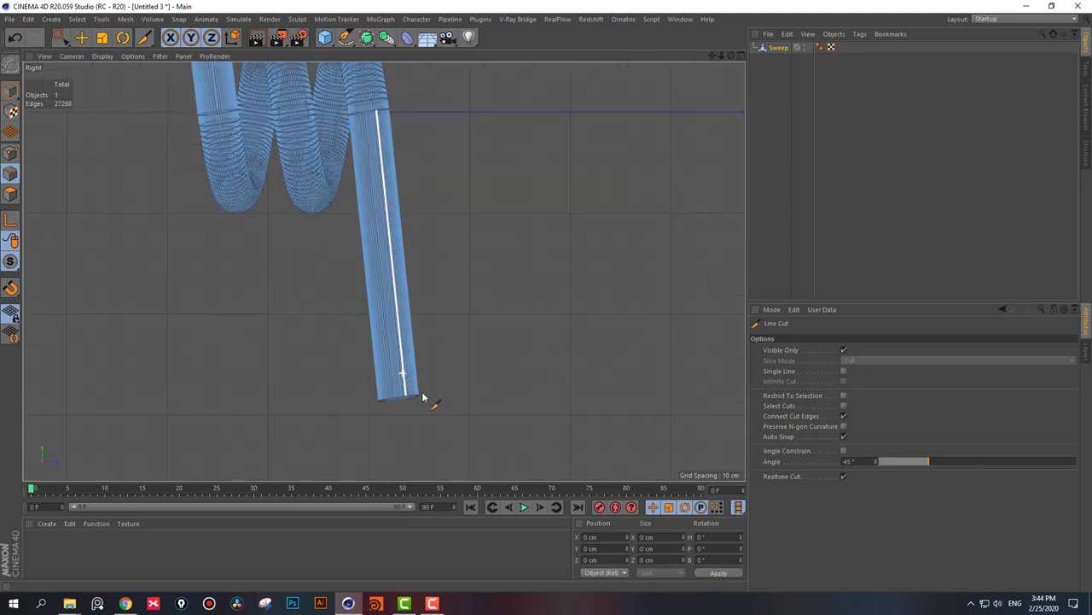
scroll(424, 398, "up", 2)
scroll(439, 315, "down", 2)
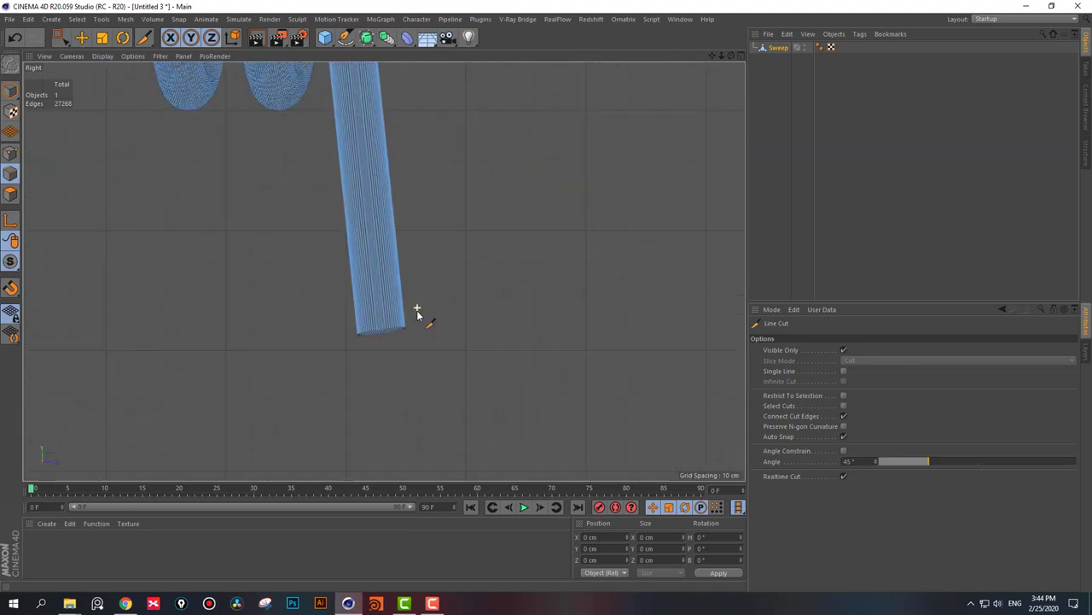
left_click(333, 246)
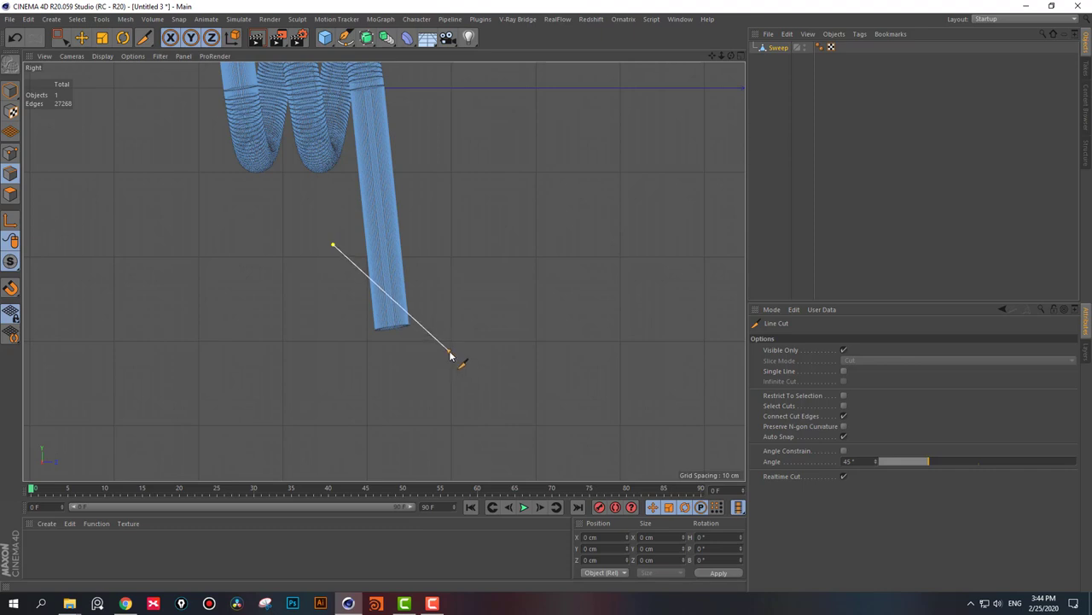
left_click(843, 350)
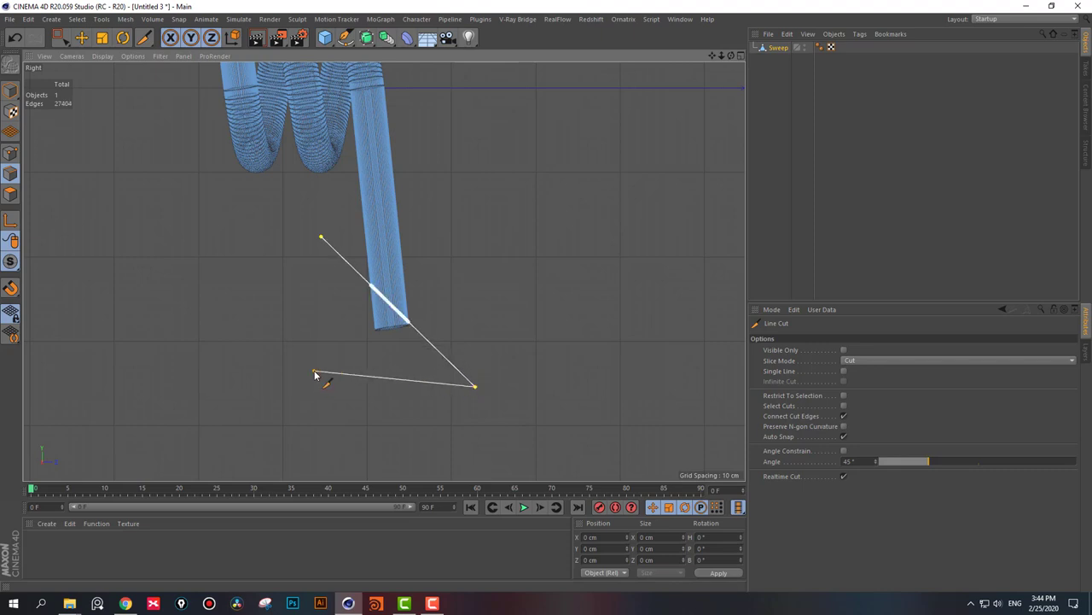
key("Escape")
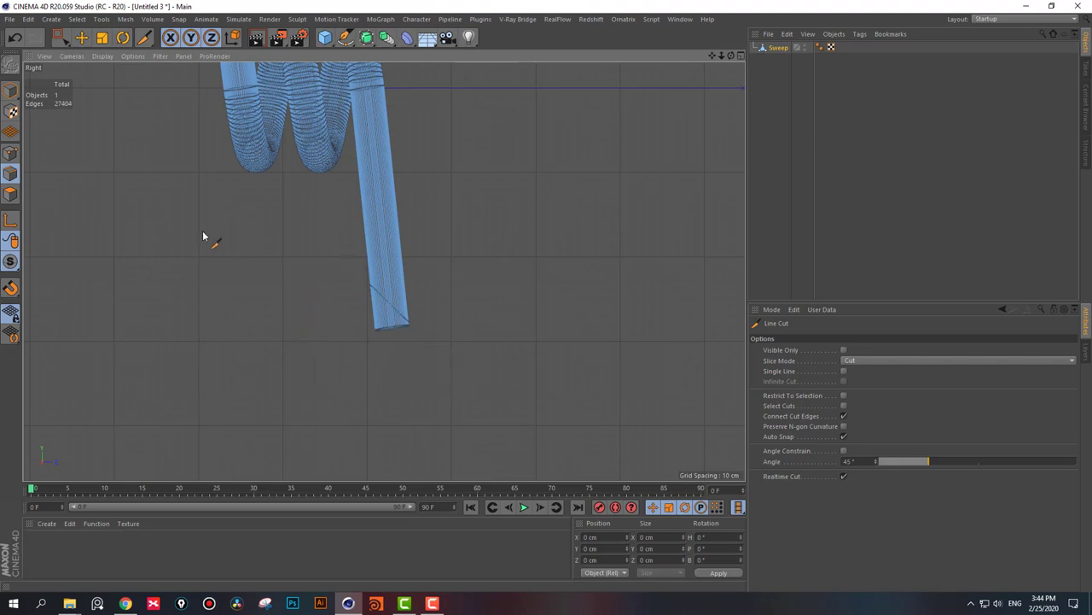
- Slice a matching diagonal cut across the tube's top end, then enter Polygon mode
mouse_move(203, 236)
left_mouse_down("alt")
mouse_move(302, 336)
mouse_move(254, 298)
mouse_move(289, 156)
left_mouse_up("alt")
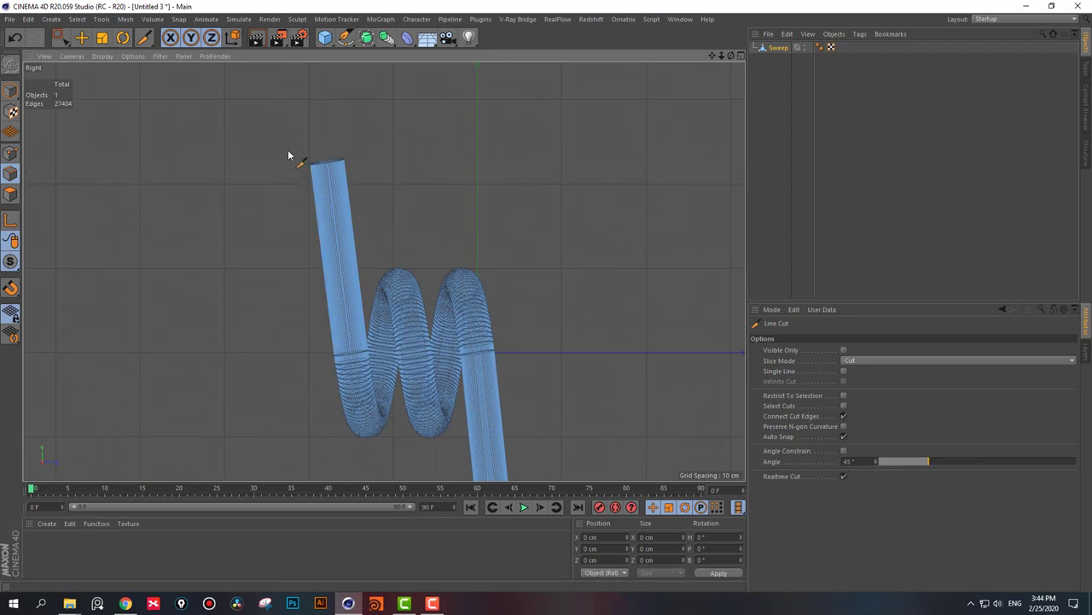
left_click(235, 104)
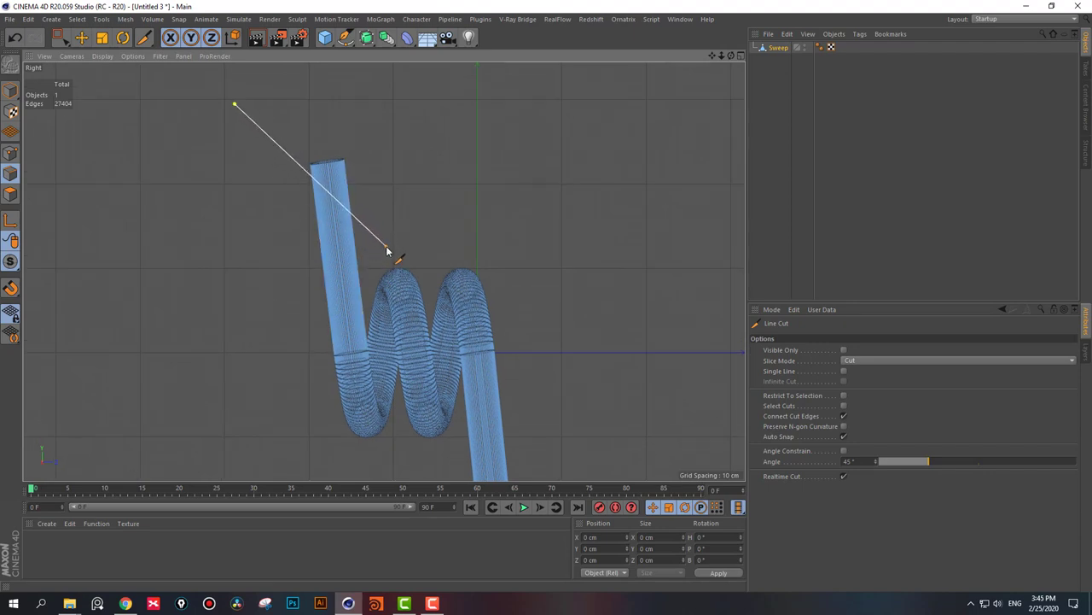
key("Escape")
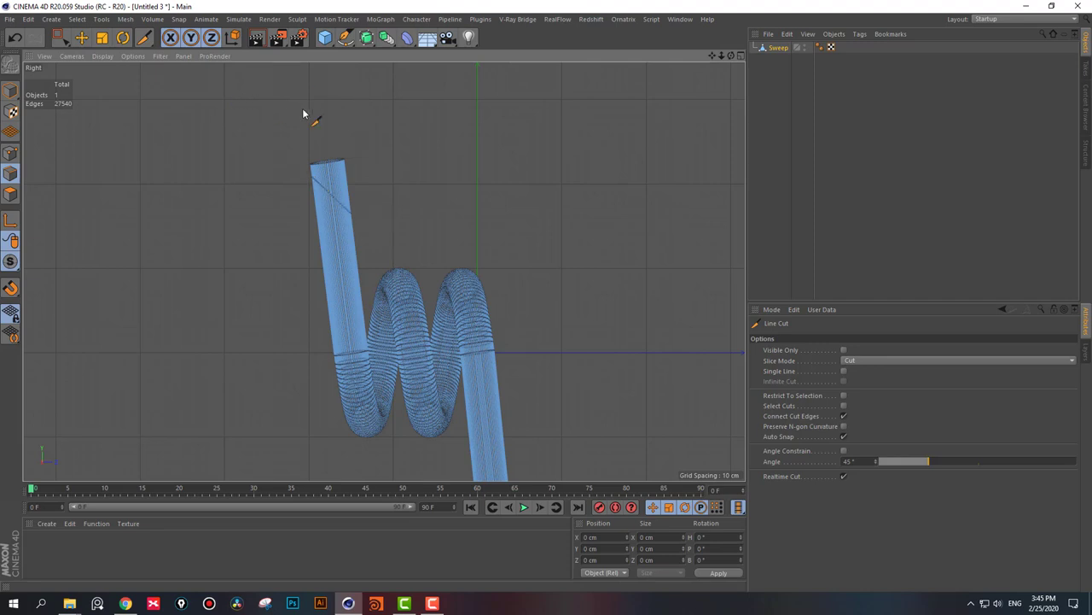
left_click(11, 196)
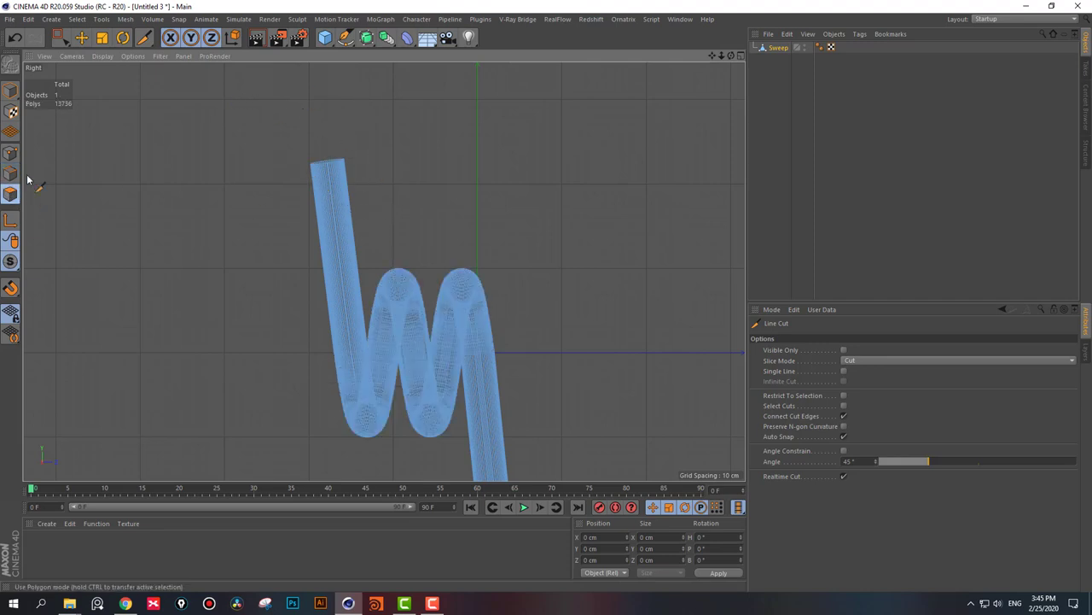
- Box-select and delete the tube tip polygons beyond the top and bottom cuts
left_click(60, 38)
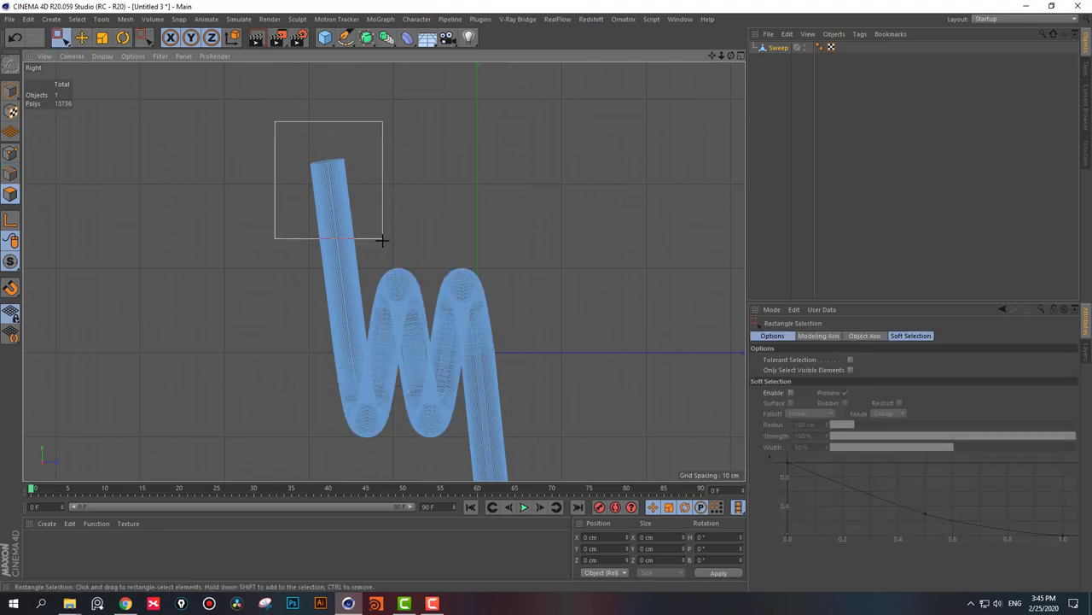
left_click_drag(275, 121, 382, 240)
key("Delete")
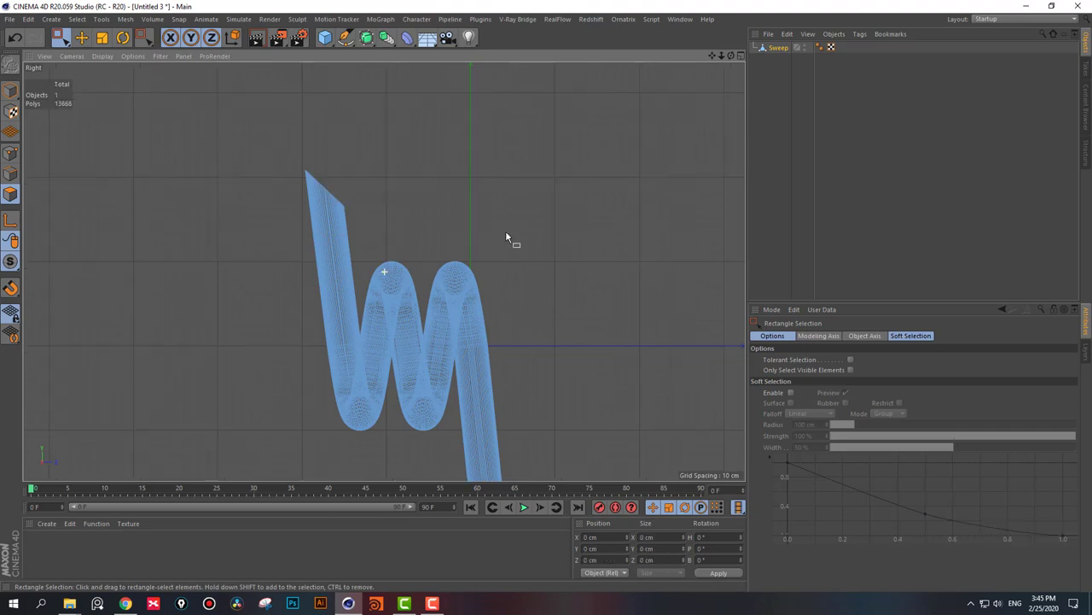
middle_click_drag(505, 231, 468, 252, "alt")
left_click_drag(378, 254, 538, 409)
key("Delete")
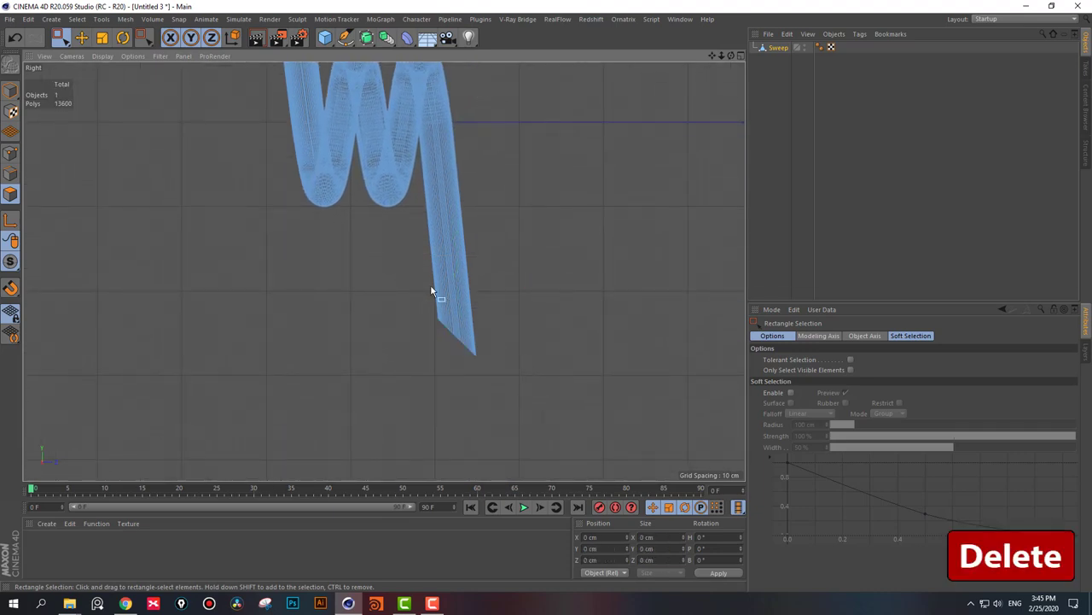
- Maximize the Perspective view and zoom to frame the trimmed tube
middle_click(422, 317)
middle_click(364, 197)
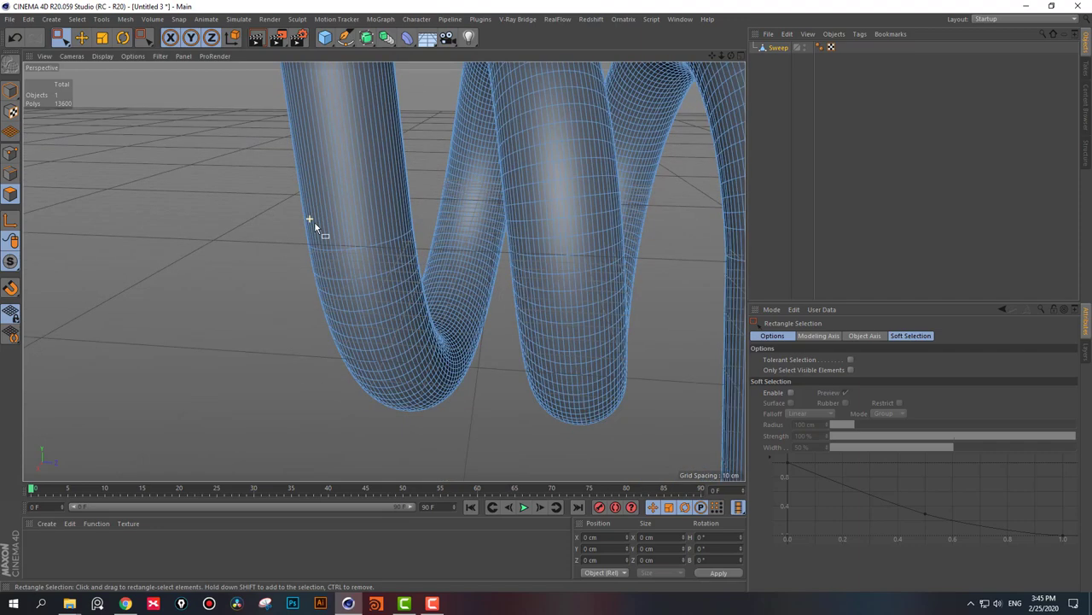
scroll(314, 221, "down", 3)
scroll(350, 282, "down", 3)
scroll(335, 248, "down", 2)
scroll(378, 295, "down", 2)
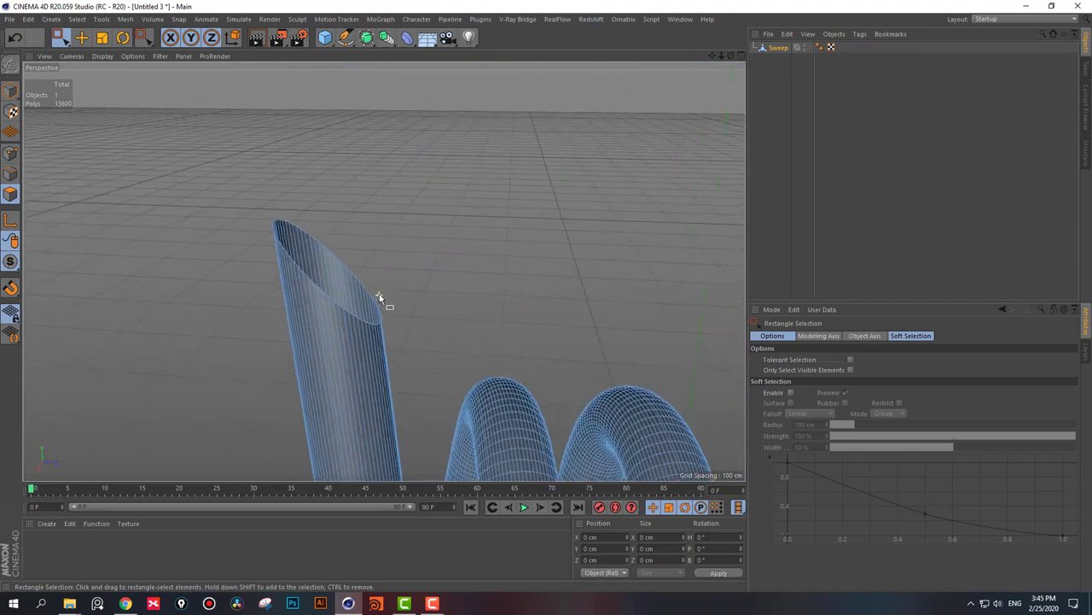
scroll(367, 293, "up", 2)
scroll(421, 288, "up", 2)
scroll(415, 298, "up", 1)
- Cap both slanted open tube ends with Close Polygon Hole
scroll(410, 290, "up", 1)
right_click(408, 201)
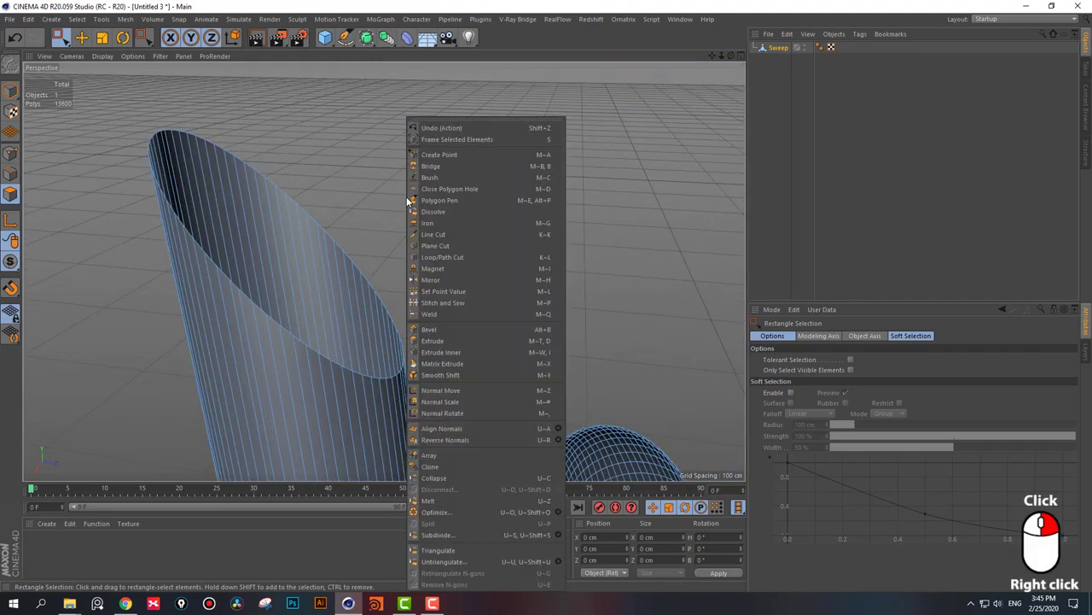
left_click(456, 188)
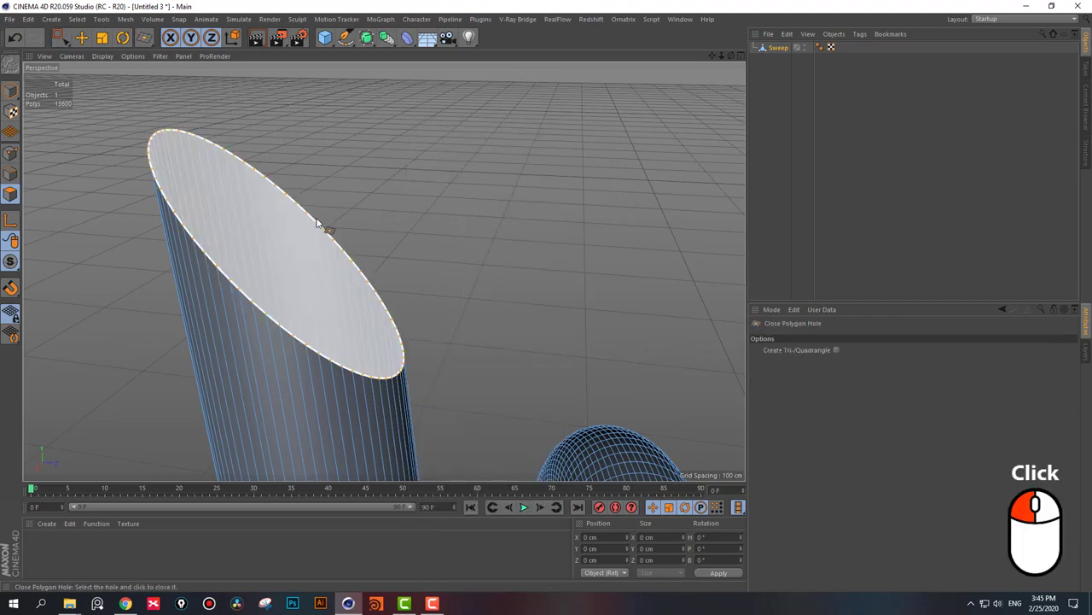
left_click(317, 224)
mouse_move(507, 335)
left_mouse_down("alt")
mouse_move(483, 251)
mouse_move(452, 275)
left_mouse_up("alt")
scroll(500, 264, "up", 2)
scroll(500, 257, "up", 2)
scroll(554, 238, "down", 2)
mouse_move(553, 238)
left_mouse_down("alt")
mouse_move(468, 350)
mouse_move(407, 309)
left_mouse_up("alt")
left_click(408, 312)
scroll(485, 306, "down", 3)
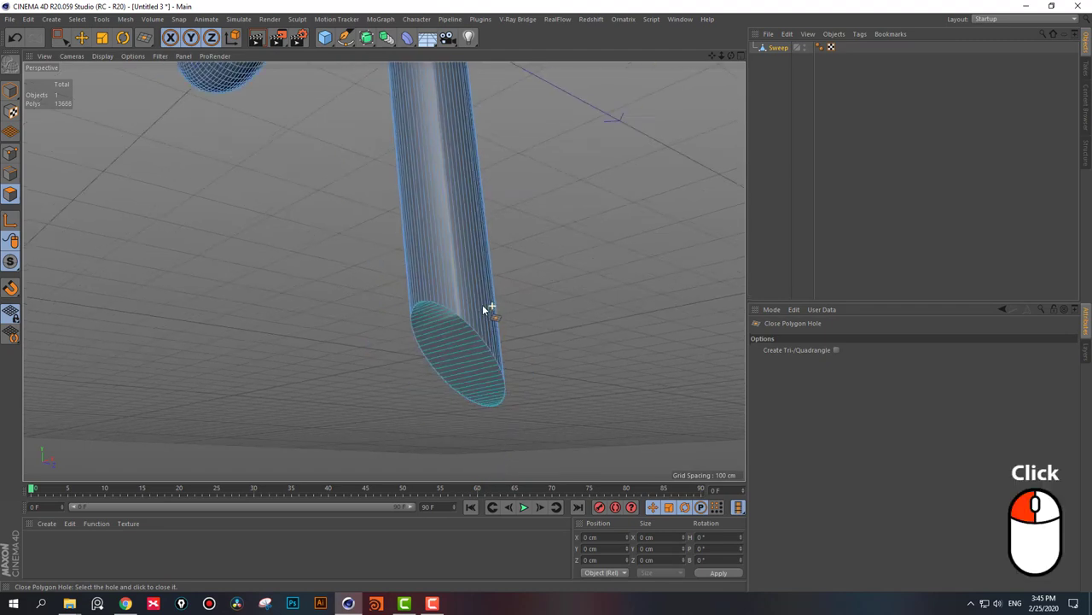
- Set the Phong tag's smoothing angle to 45°
left_click(822, 47)
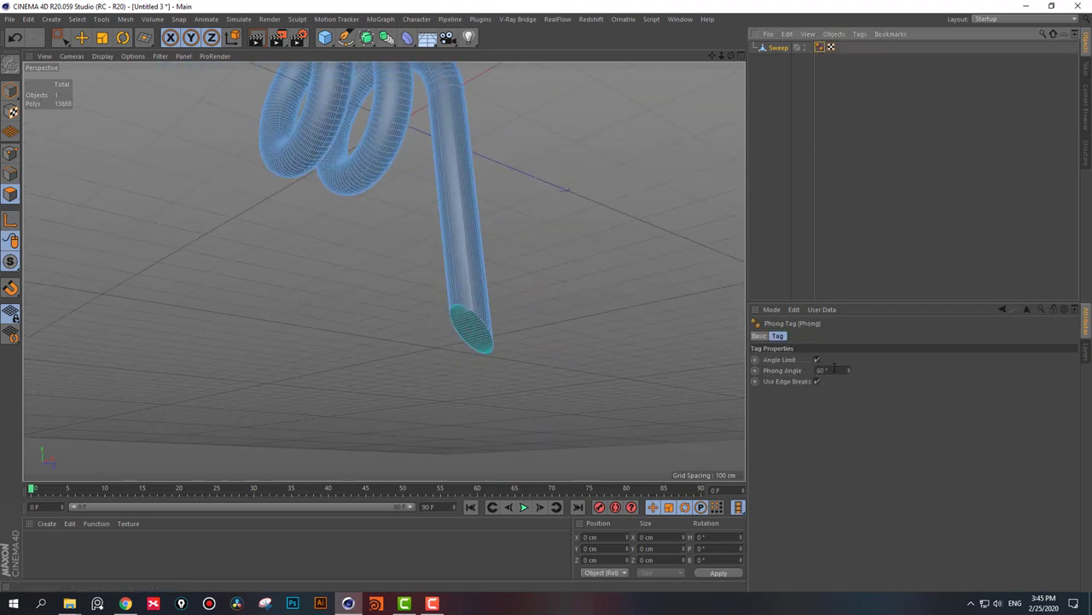
double_click(835, 369)
type("45")
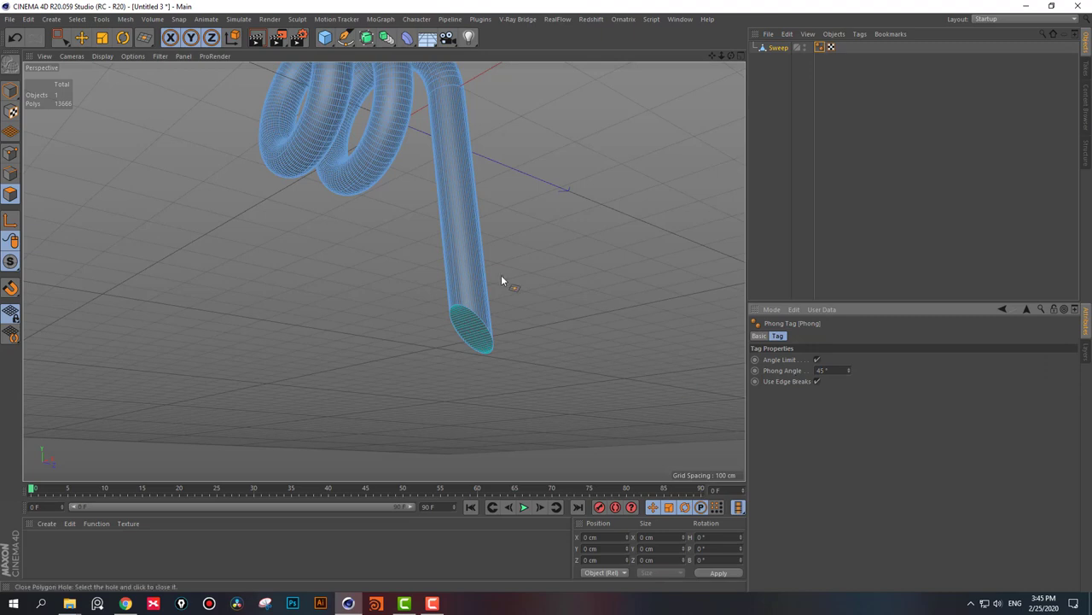
mouse_move(501, 282)
left_mouse_down("alt")
mouse_move(473, 282)
mouse_move(442, 262)
mouse_move(436, 164)
mouse_move(452, 149)
left_mouse_up("alt")
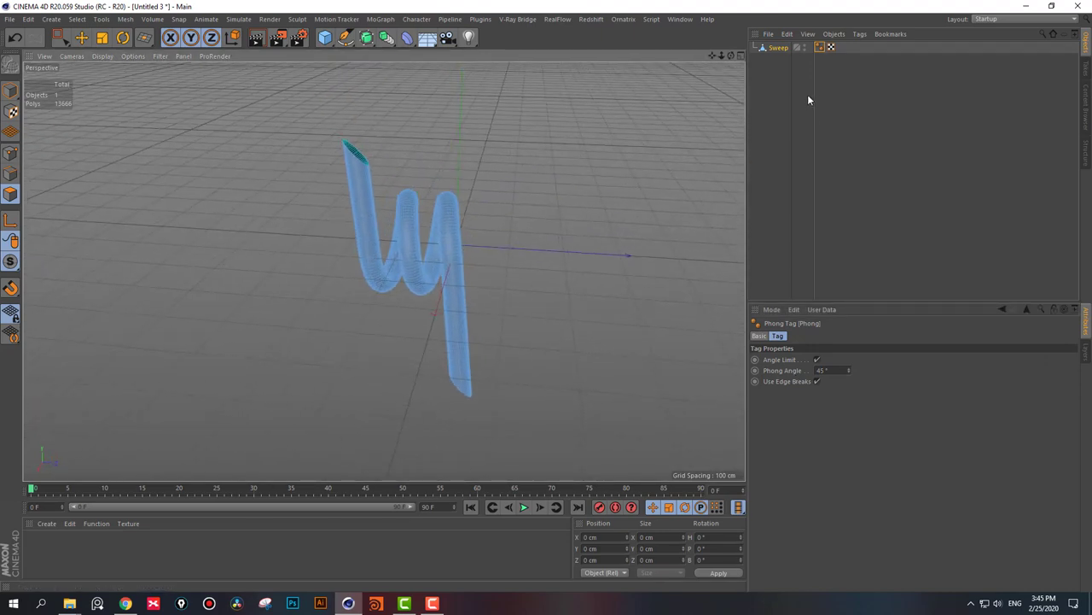
- Rename the Sweep to 01 and duplicate it as a copy named 02
left_click(808, 96)
key("ctrl+a")
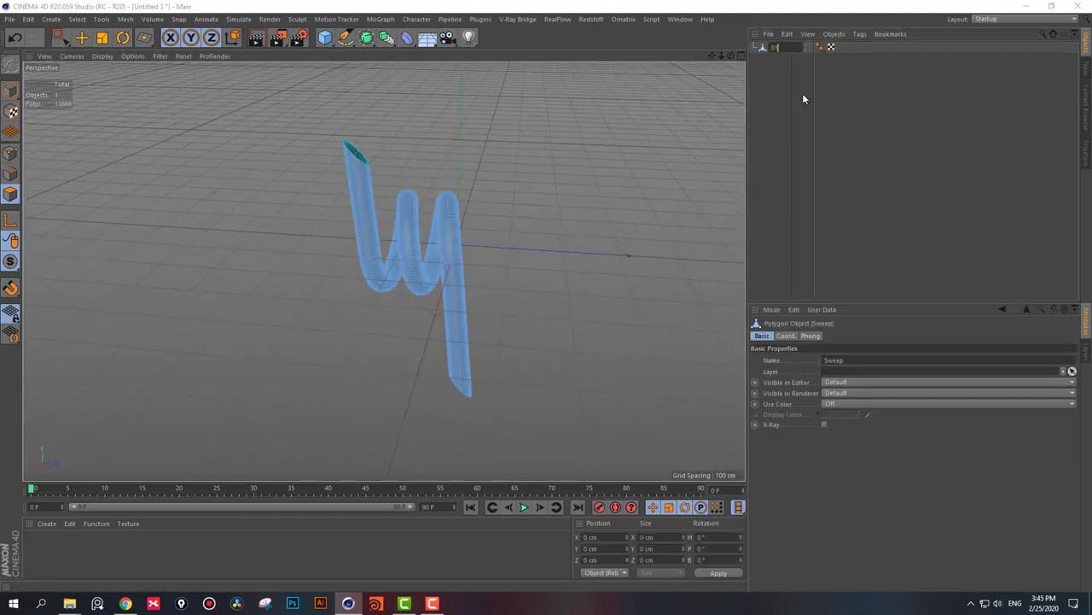
key("Return")
left_click(81, 38)
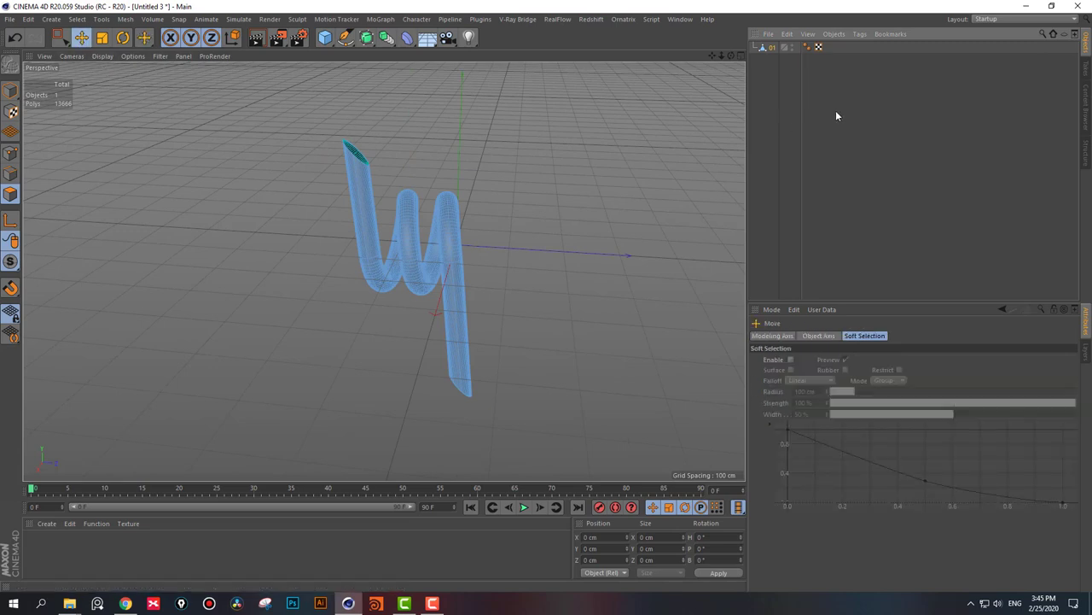
left_click_drag(767, 53, 767, 72, "ctrl")
double_click(775, 59)
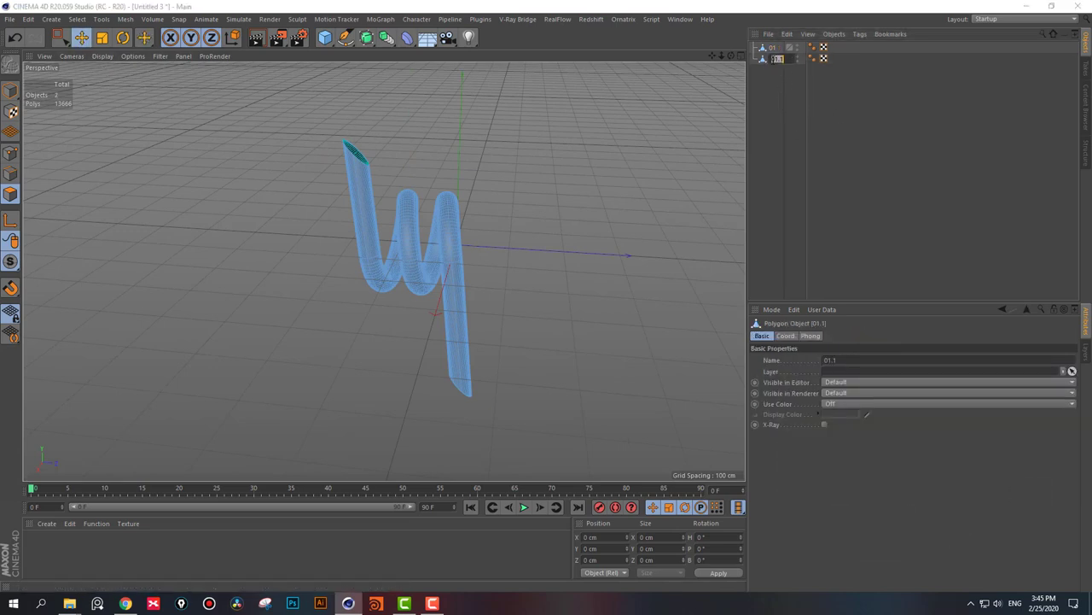
type("02")
key("Return")
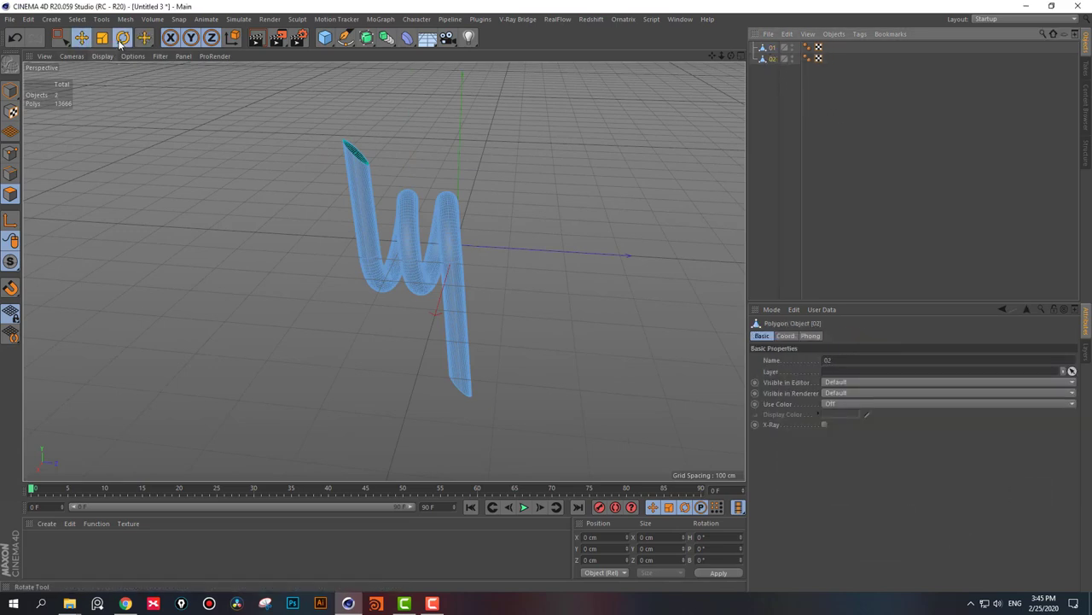
- Rotate copy 02 by 180° on B in Model mode, viewed in the maximized Right view
left_click(123, 37)
left_click(11, 91)
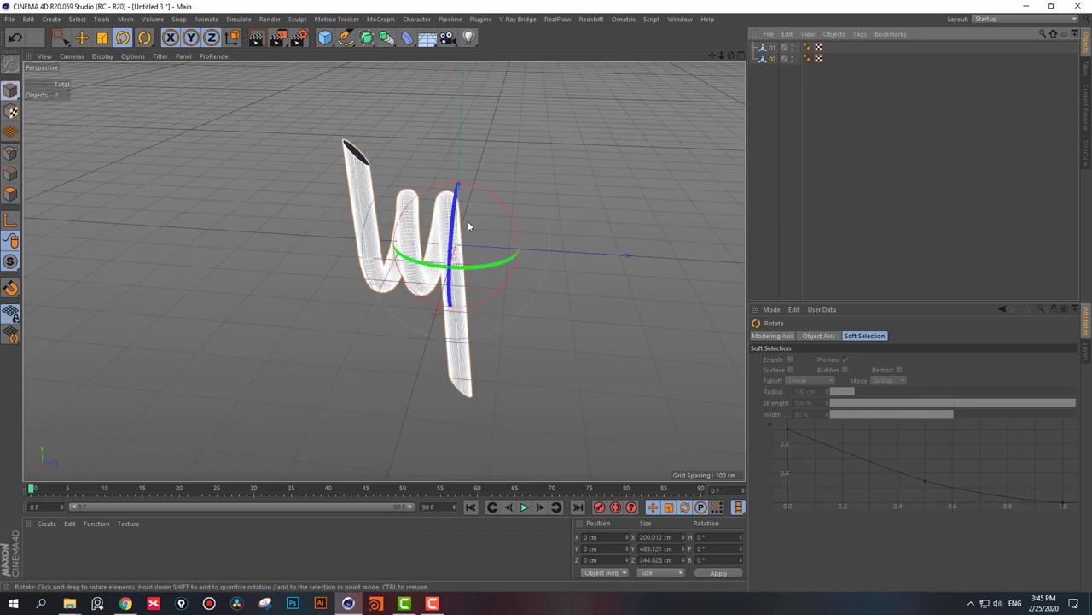
mouse_move(453, 221)
left_mouse_down("shift")
mouse_move(500, 434)
mouse_move(604, 470)
mouse_move(585, 402)
mouse_move(508, 394)
mouse_move(492, 336)
mouse_move(512, 317)
mouse_move(433, 239)
mouse_move(334, 273)
mouse_move(502, 318)
mouse_move(555, 309)
mouse_move(509, 272)
mouse_move(498, 236)
left_mouse_up("shift")
left_click(823, 147)
middle_click(496, 237)
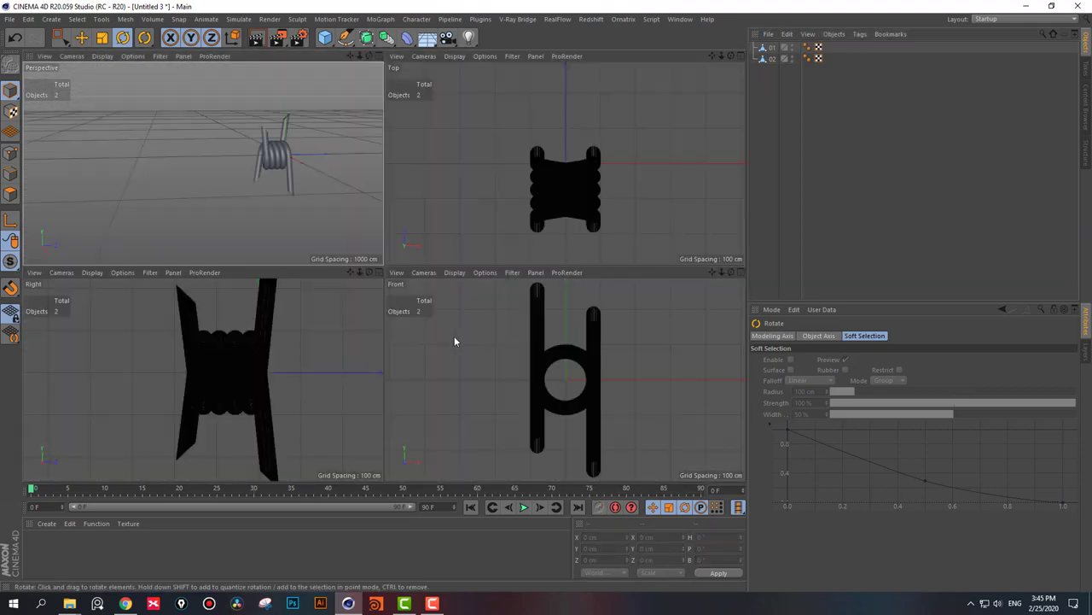
middle_click(256, 366)
scroll(409, 302, "down", 5)
scroll(430, 330, "down", 3)
scroll(422, 329, "down", 2)
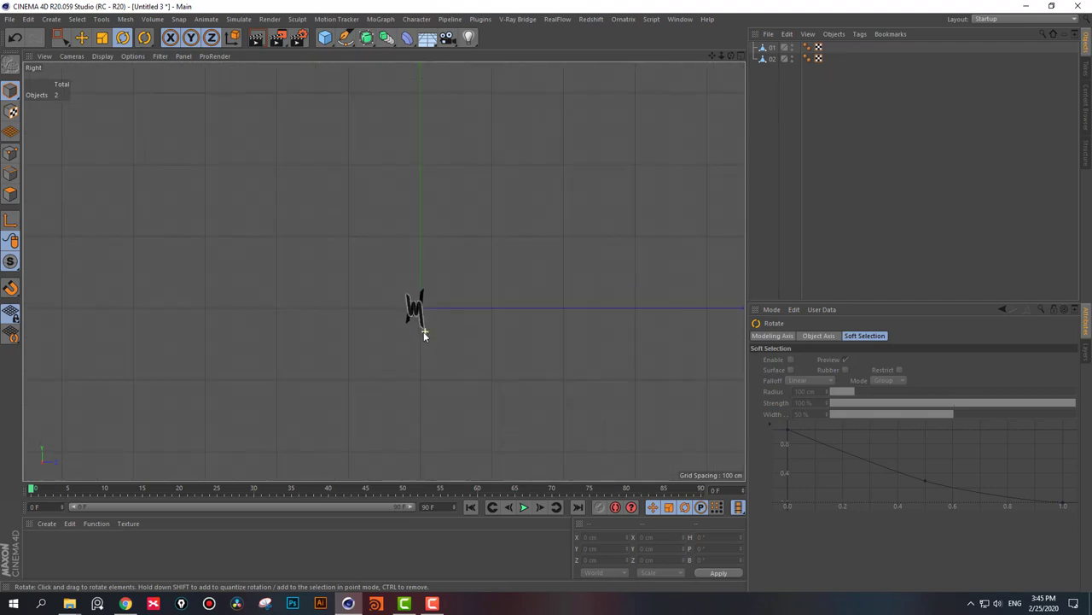
scroll(411, 333, "up", 2)
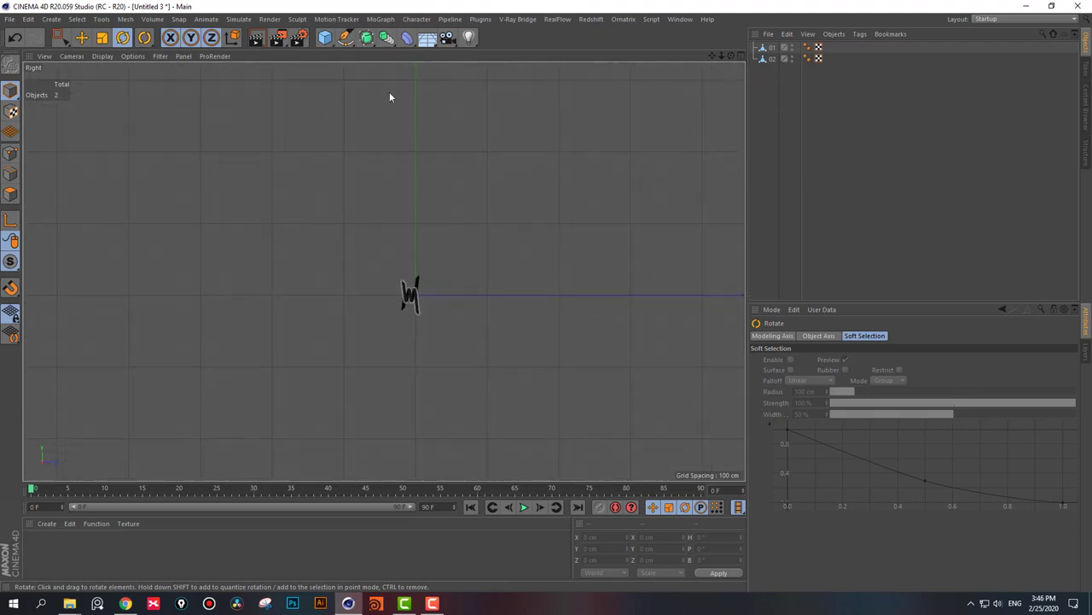
scroll(391, 97, "down", 2)
- Draw a straight two-point wire spline across the barb, from right to left
left_click(345, 36)
scroll(461, 323, "up", 1)
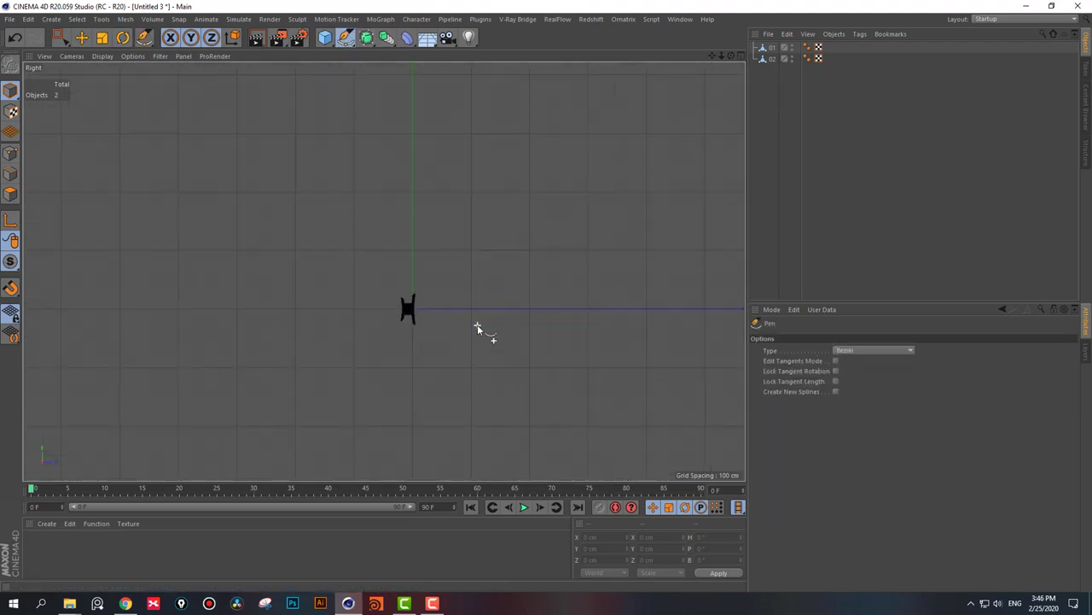
left_click(588, 308)
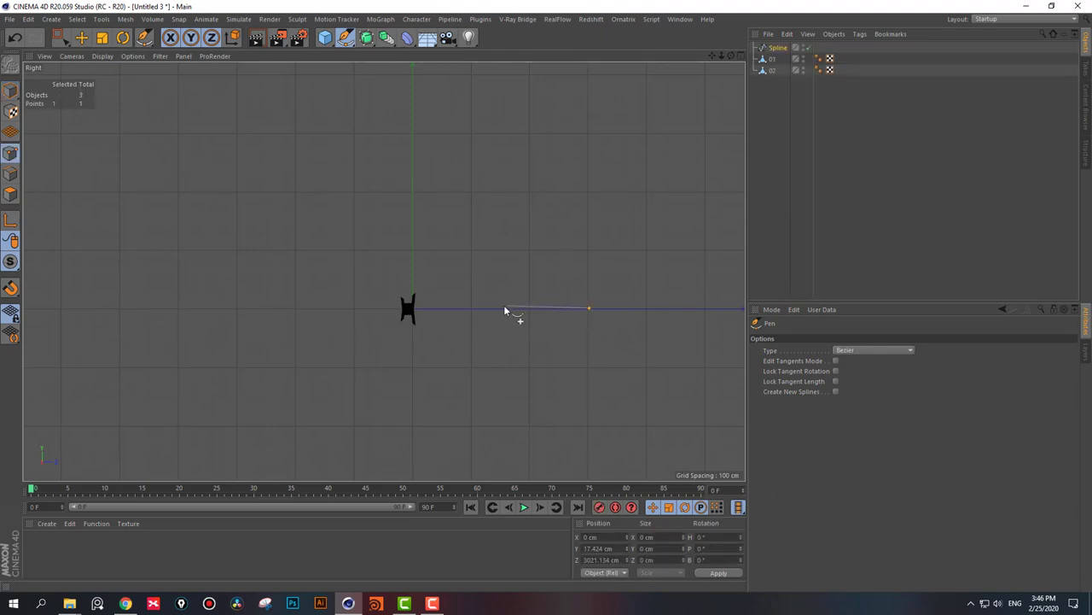
left_click(237, 309)
key("Escape")
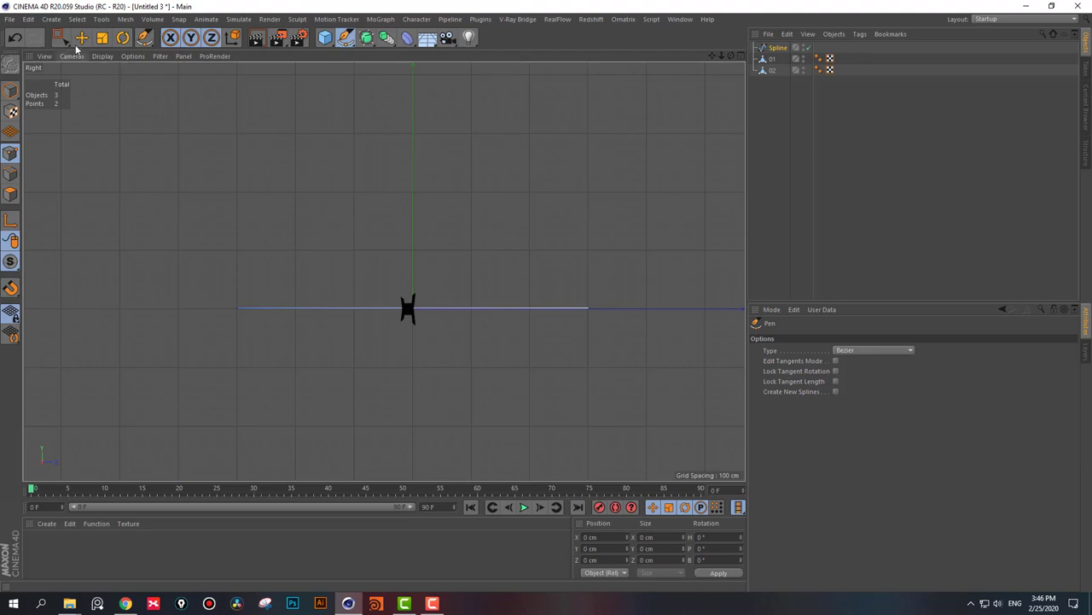
- Select both spline points and subdivide repeatedly until the spline has 257 points
left_click(58, 37)
left_click_drag(182, 229, 629, 344)
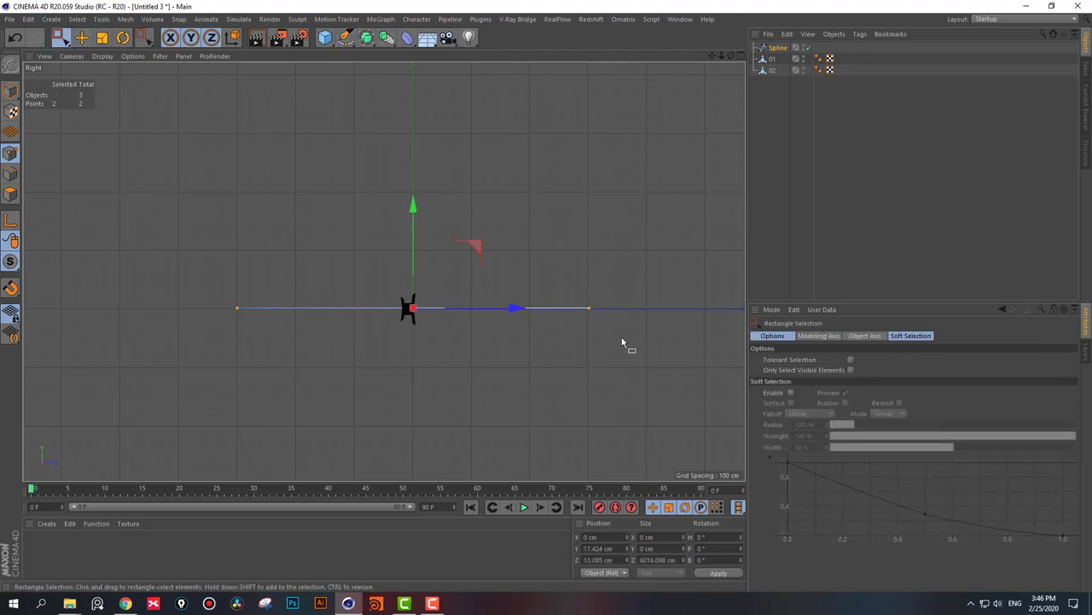
right_click(596, 144)
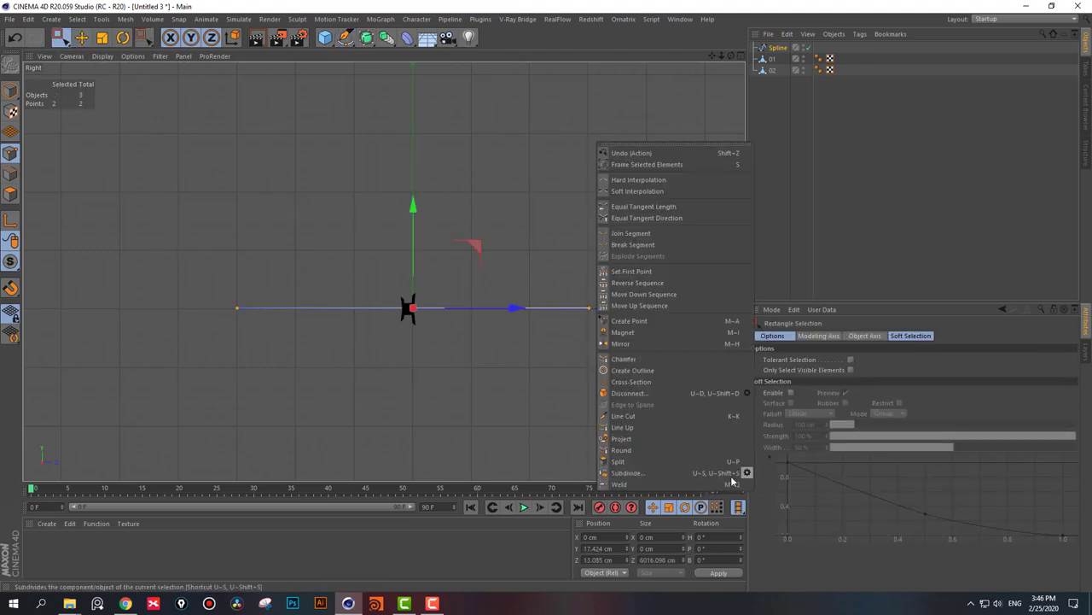
left_click(702, 472)
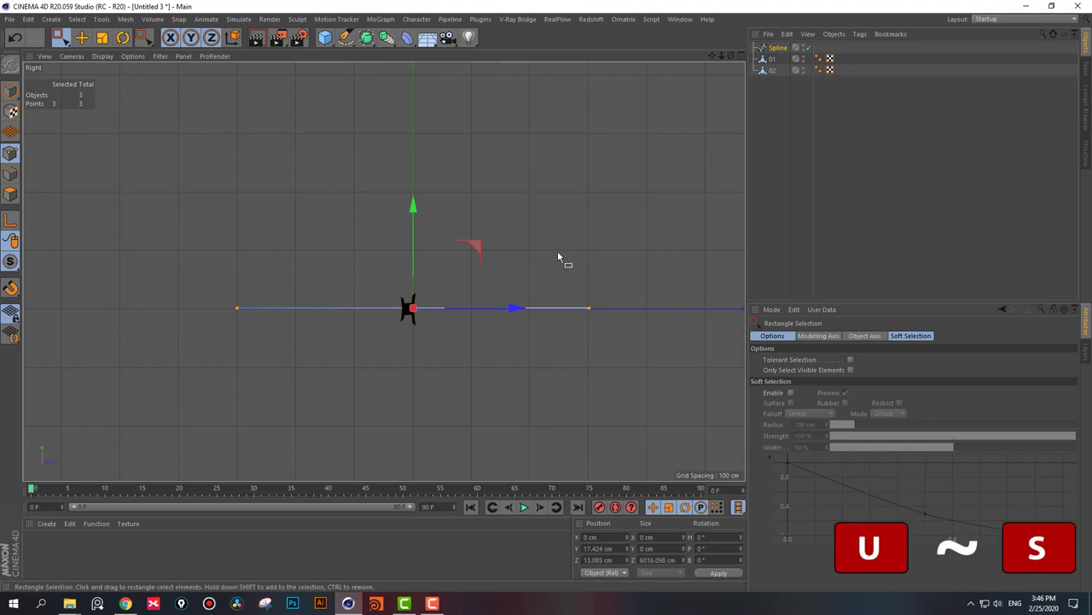
key("u")
key("s")
key("u")
key("s")
key("u")
key("s")
key("u")
key("s")
key("u")
key("s")
key("u")
key("s")
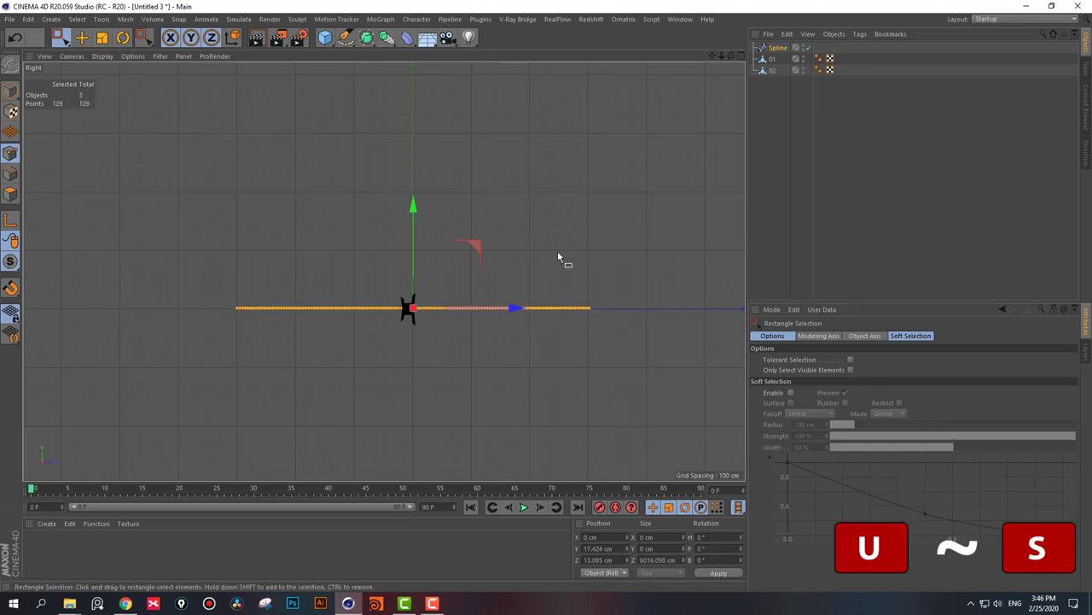
key("u")
key("s")
- Clear the point selection and return to a full-size Perspective view
scroll(488, 313, "up", 3)
scroll(488, 312, "up", 2)
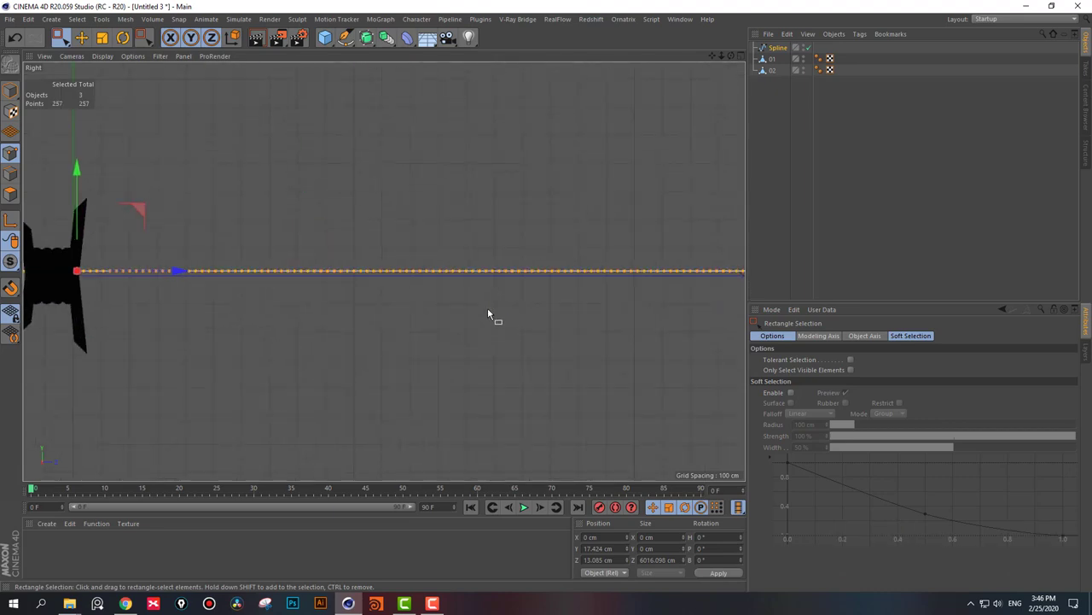
scroll(487, 312, "down", 5)
scroll(414, 312, "down", 3)
left_click(81, 38)
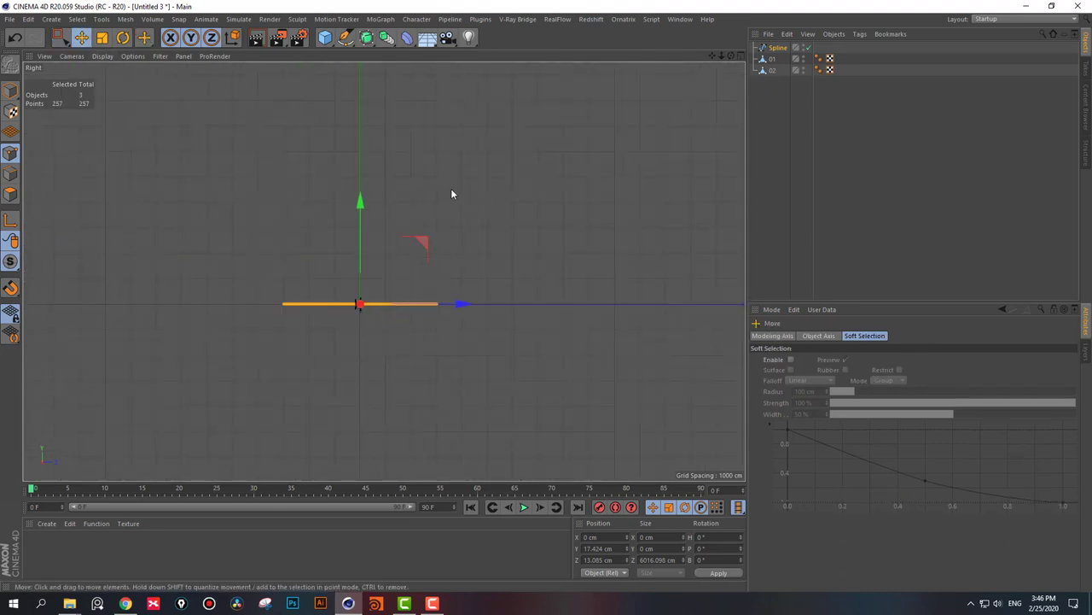
left_click(451, 188)
middle_click(376, 240)
middle_click(209, 152)
- Add a Circle spline as the wire profile with a 20 cm radius
left_click_drag(442, 304, 404, 378, "alt")
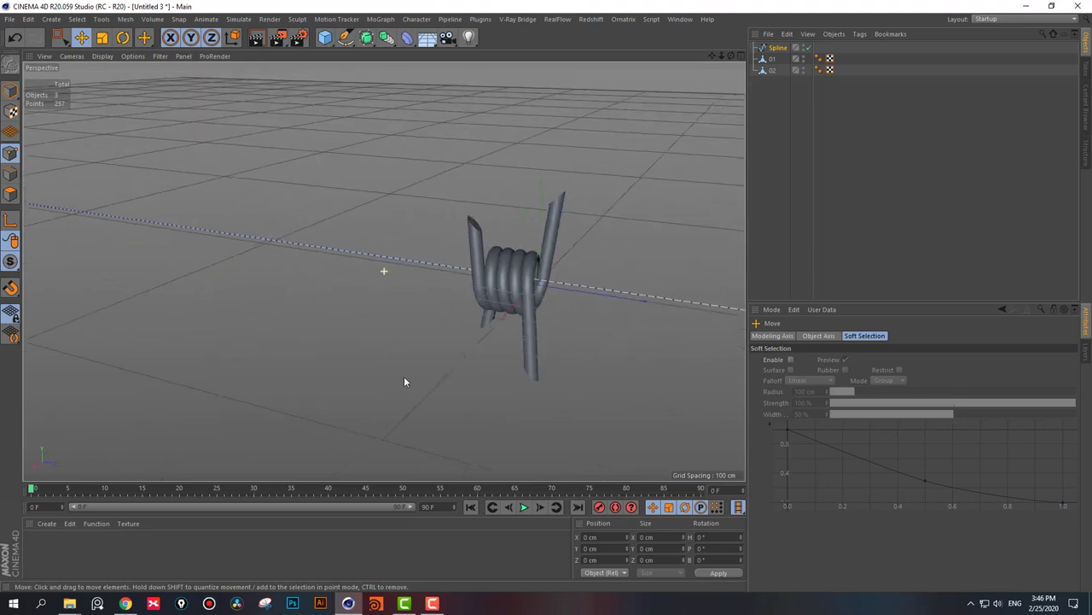
left_click(775, 51)
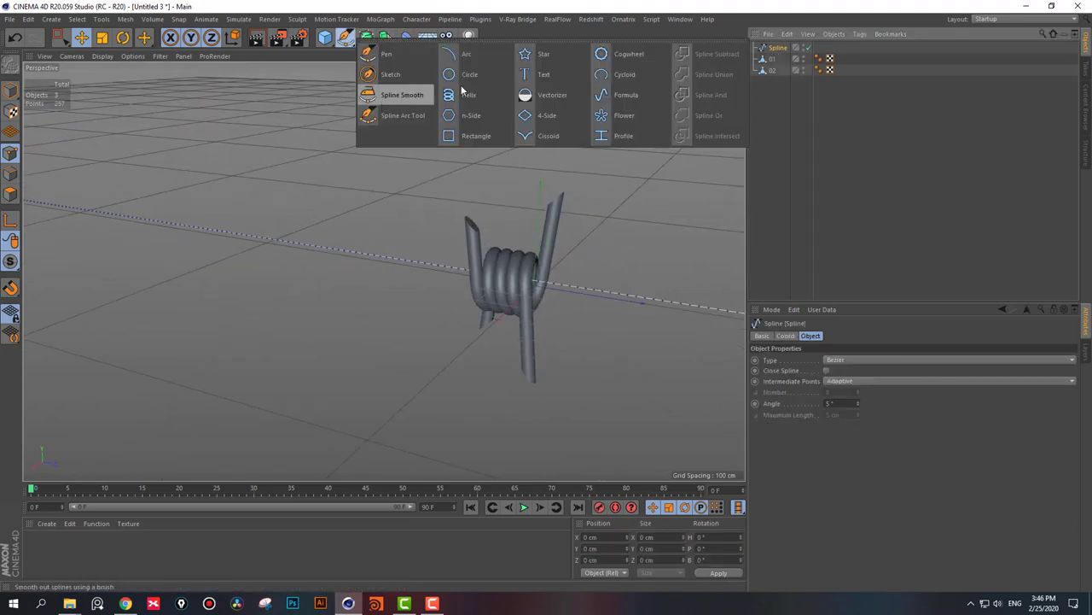
left_click_drag(345, 38, 411, 100)
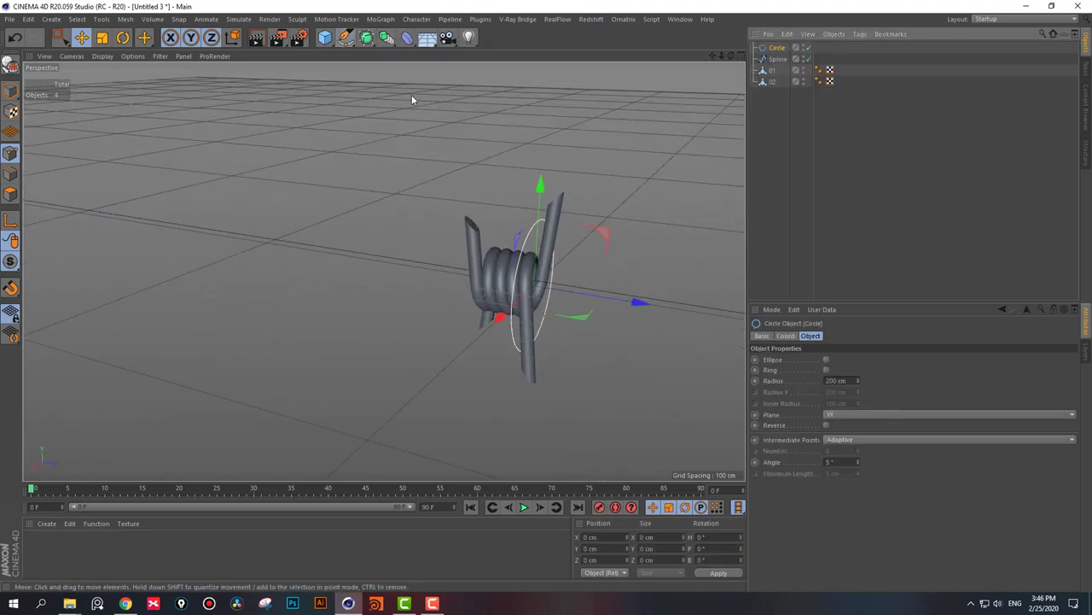
left_click(838, 382)
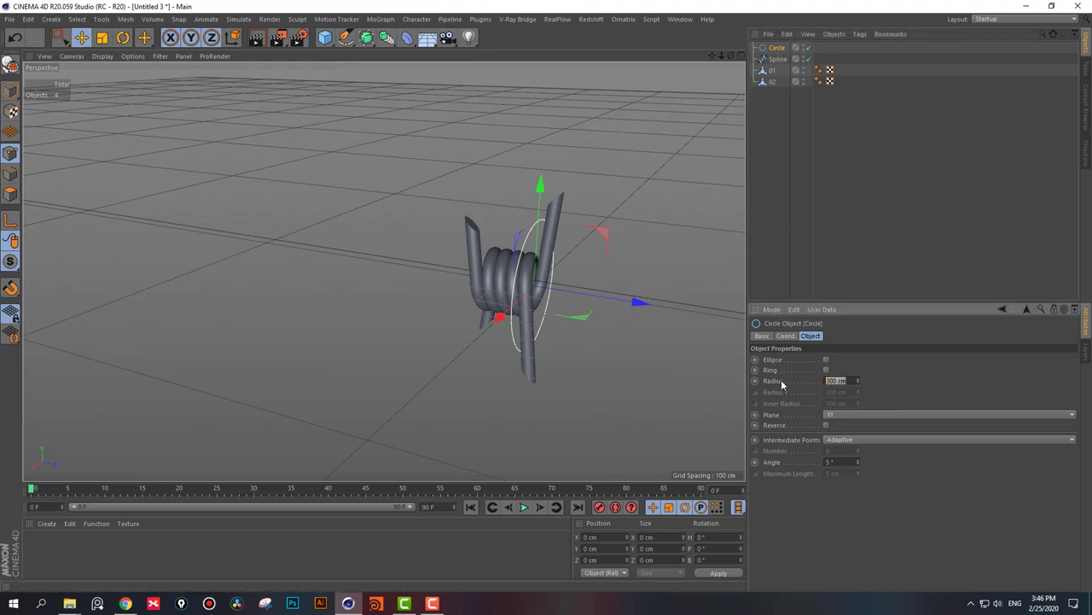
left_click(842, 131)
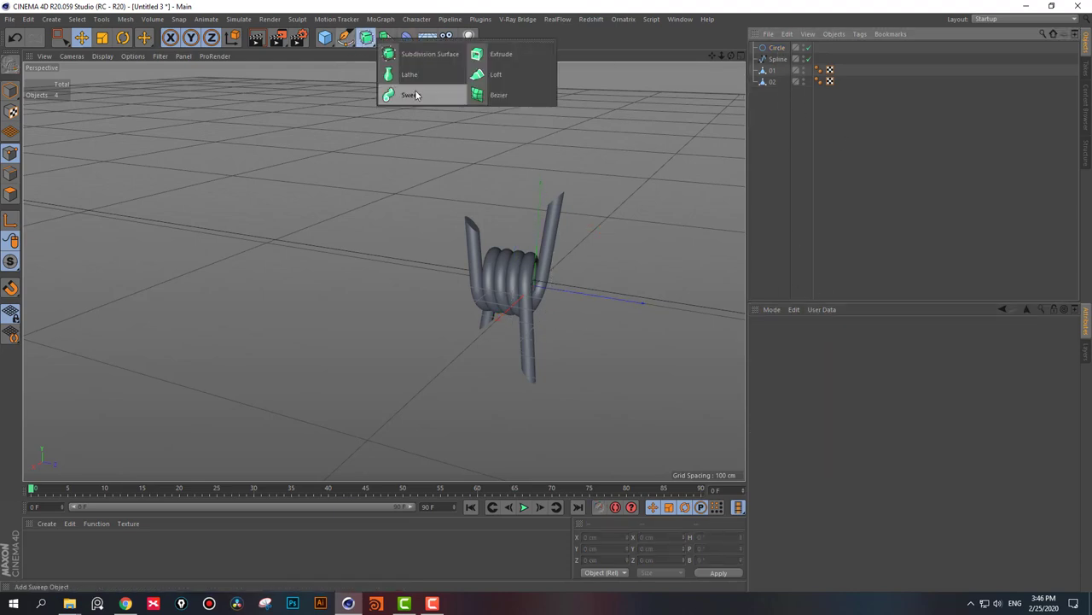
- Add a Sweep generator and nest the Circle and wire spline under it
left_click_drag(373, 44, 414, 93)
left_click(777, 70)
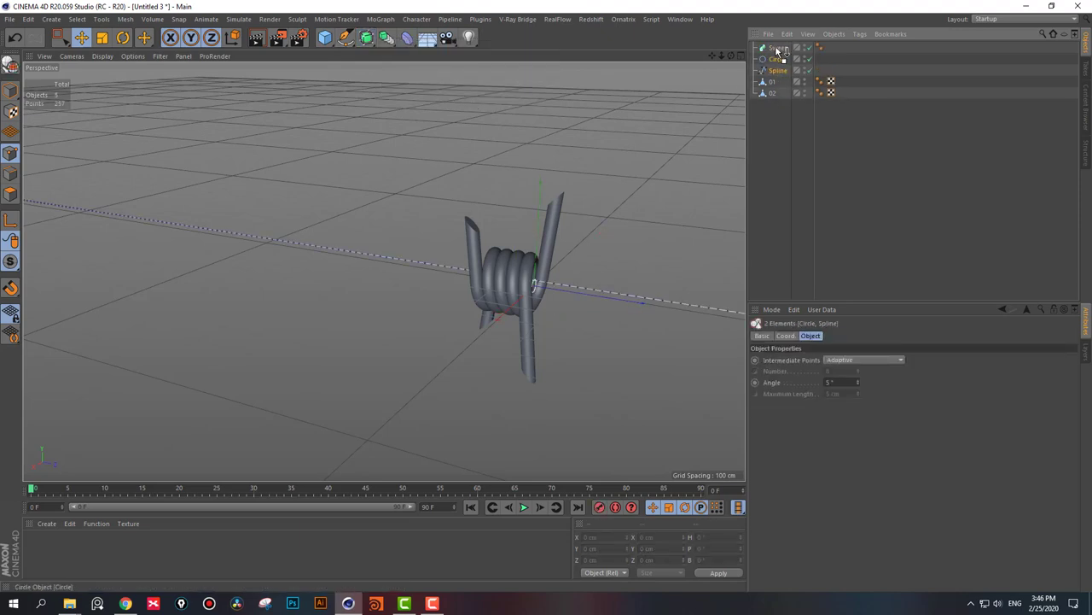
left_click(775, 48)
left_click(757, 47)
left_click(785, 108)
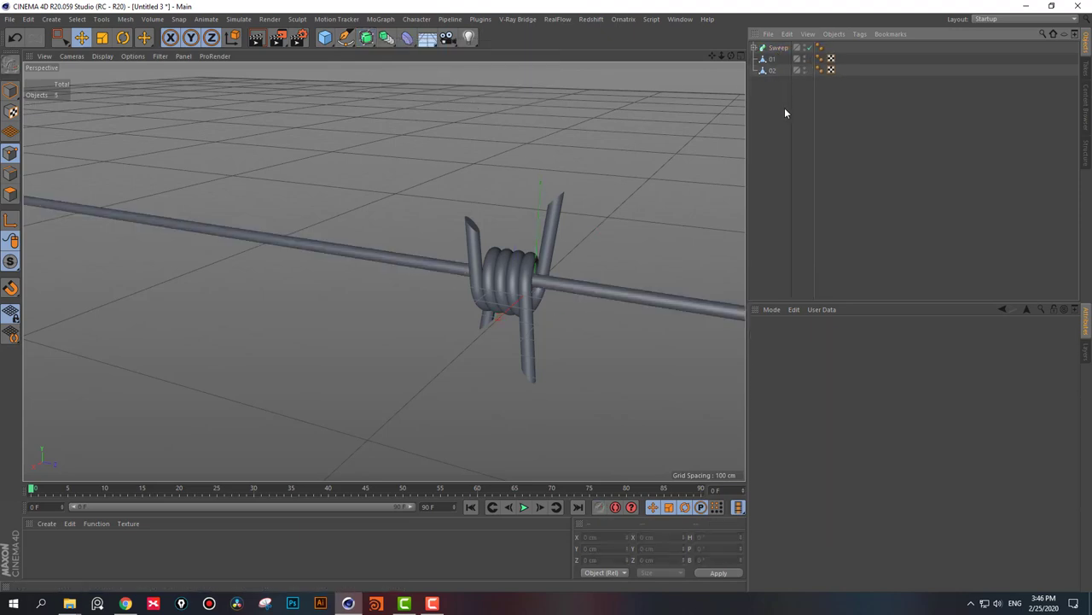
left_click_drag(559, 199, 520, 243, "alt")
- Add an Instance of the Sweep tube and offset it sideways along X
left_click(773, 49)
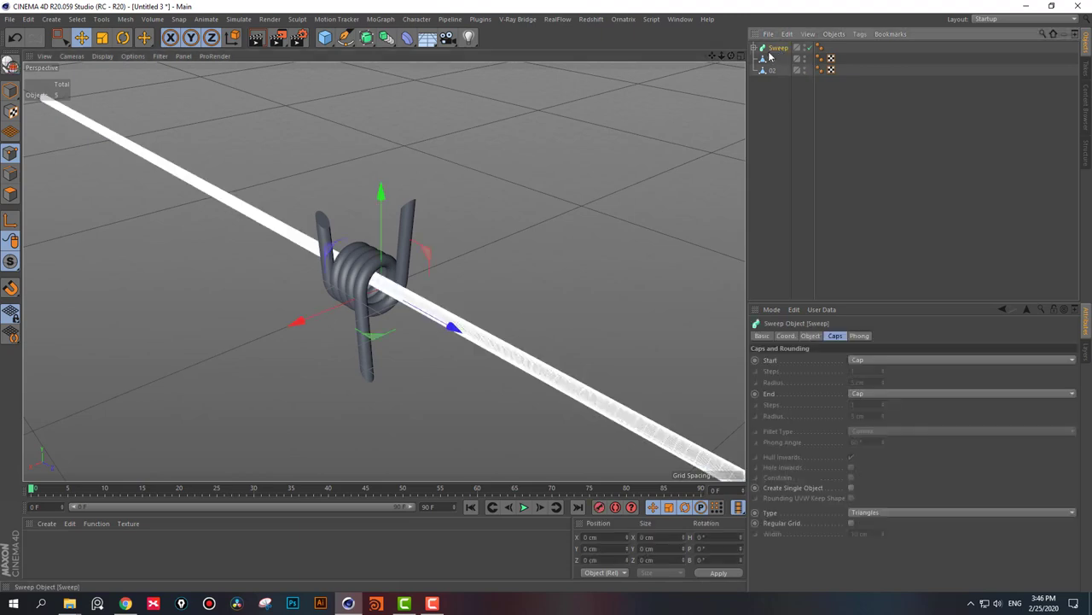
left_click(386, 37)
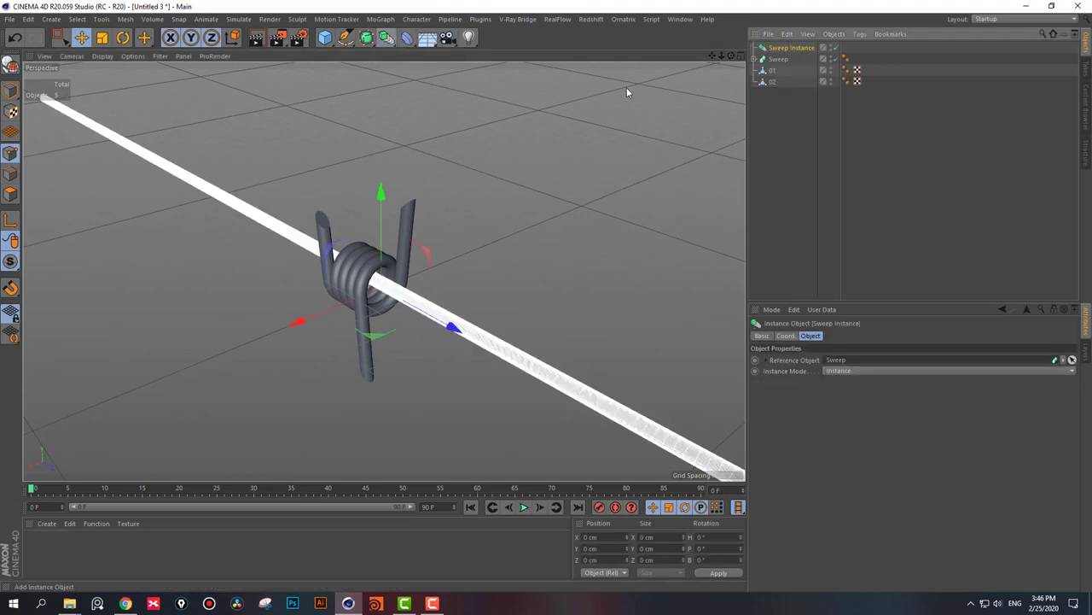
left_click_drag(324, 319, 298, 332)
scroll(298, 332, "up", 2)
scroll(298, 332, "up", 2)
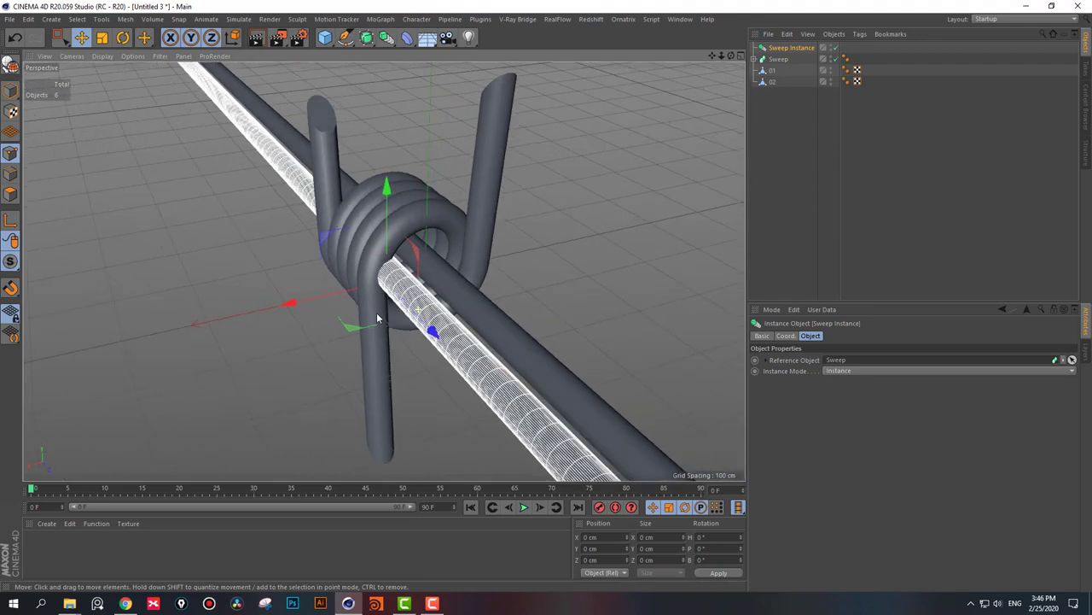
left_click_drag(377, 312, 245, 324, "alt")
left_click_drag(303, 300, 299, 300)
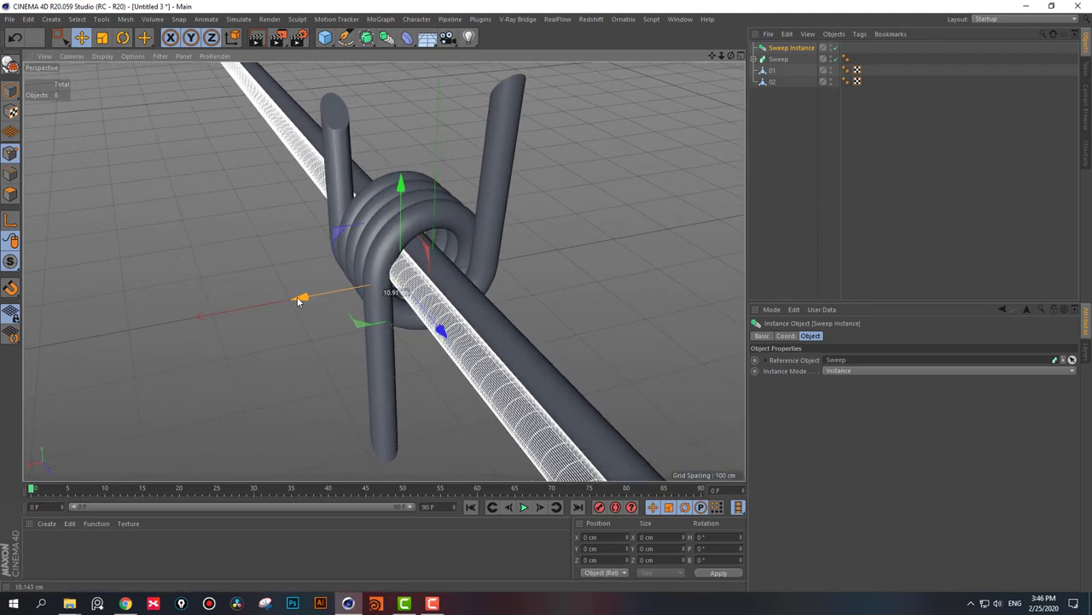
- Make a second tube instance and shift it vertically and along X
left_click_drag(515, 197, 549, 193, "ctrl")
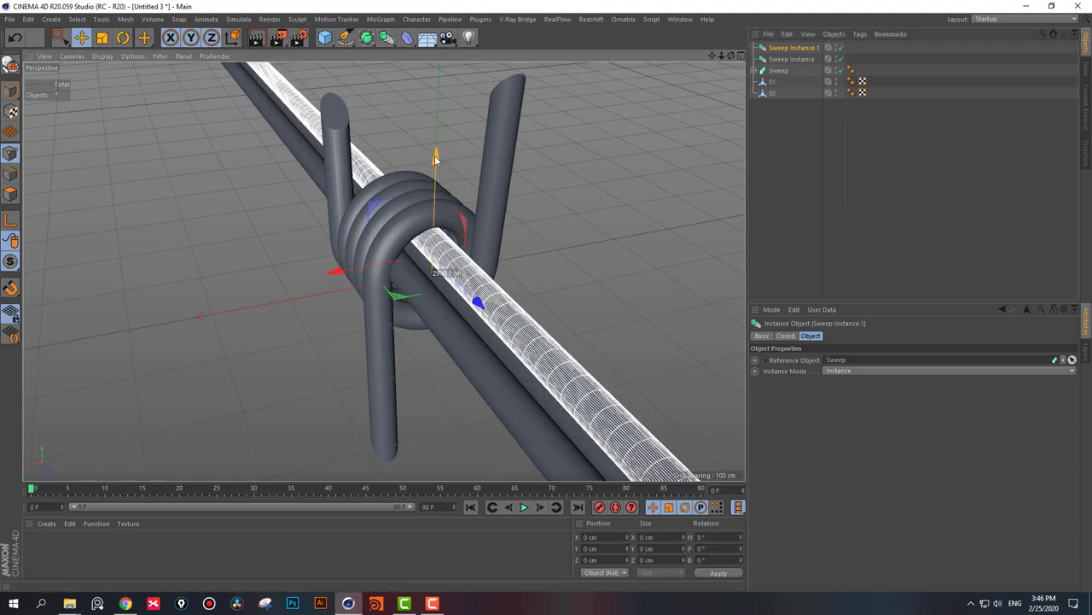
mouse_move(549, 193)
left_mouse_down("alt")
mouse_move(392, 277)
mouse_move(532, 98)
mouse_move(527, 147)
left_mouse_up("alt")
scroll(581, 152, "up", 5)
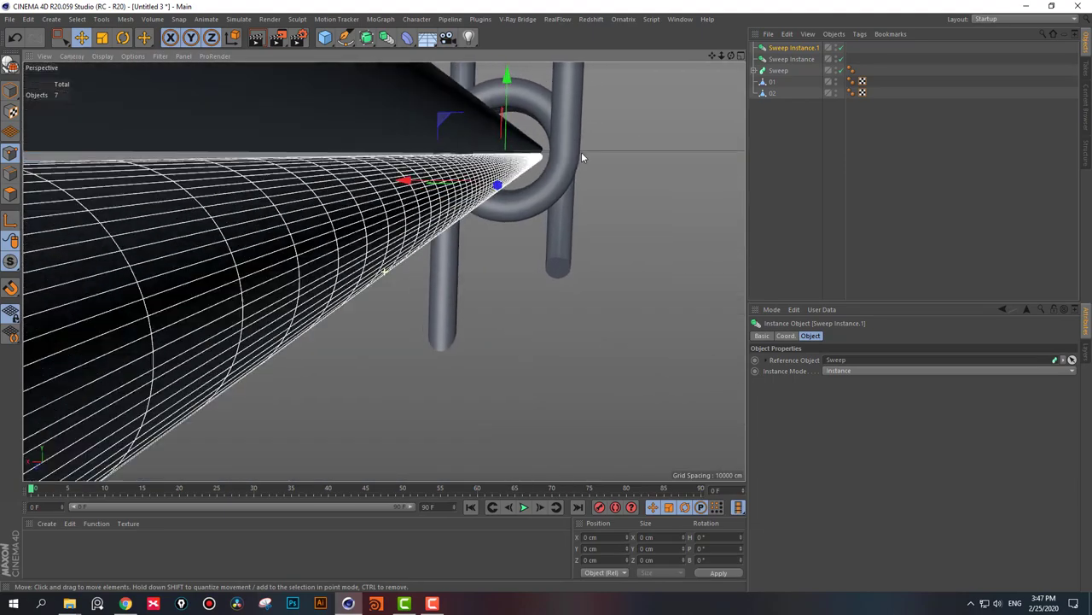
scroll(625, 145, "down", 5)
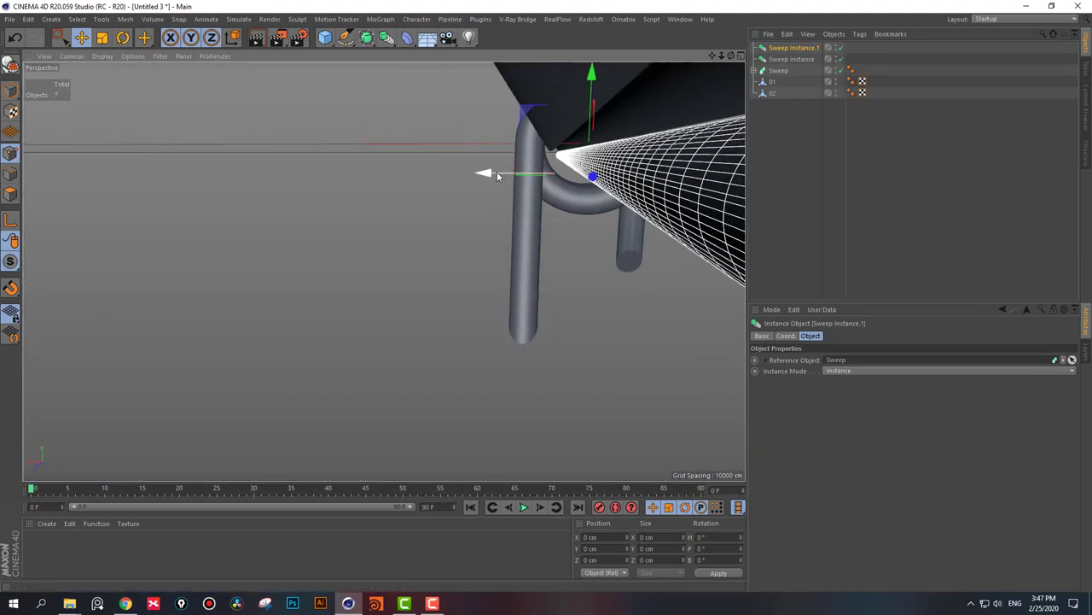
left_click_drag(483, 174, 475, 175)
- Create a third tube instance and select the Sweep with all three instances
scroll(168, 232, "up", 5)
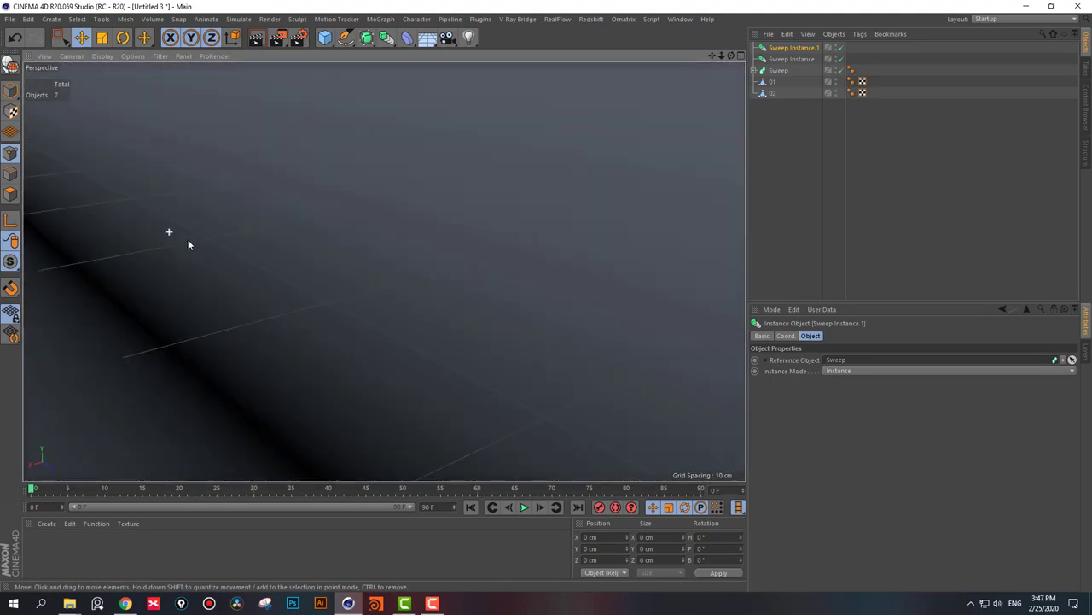
mouse_move(168, 231)
left_mouse_down("alt")
mouse_move(323, 328)
mouse_move(321, 120)
left_mouse_up("alt")
scroll(316, 177, "up", 3)
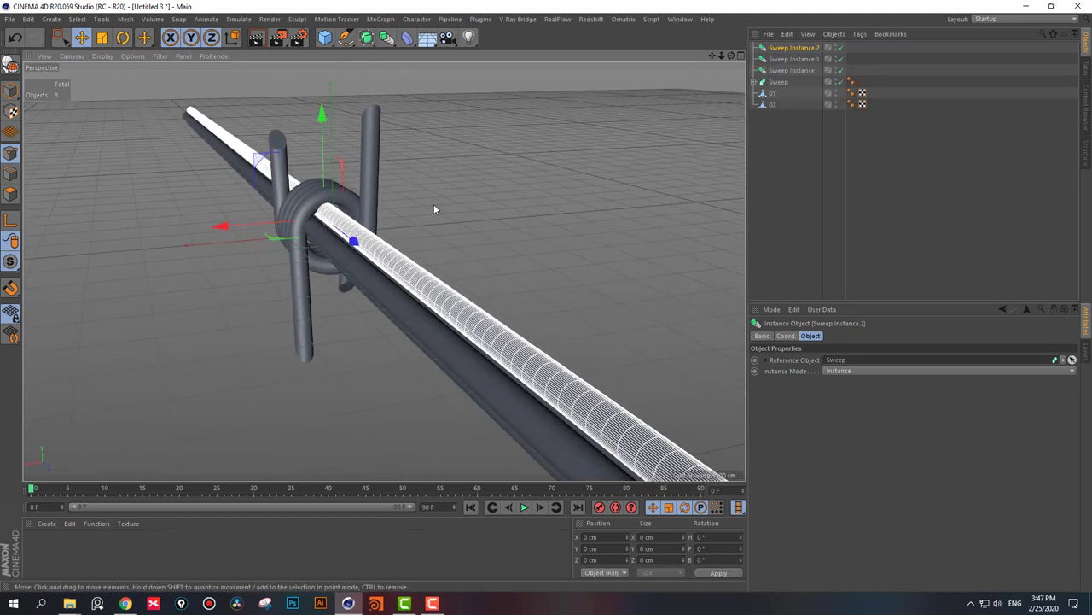
mouse_move(433, 204)
left_mouse_down("alt")
mouse_move(425, 239)
mouse_move(474, 220)
left_mouse_up("alt")
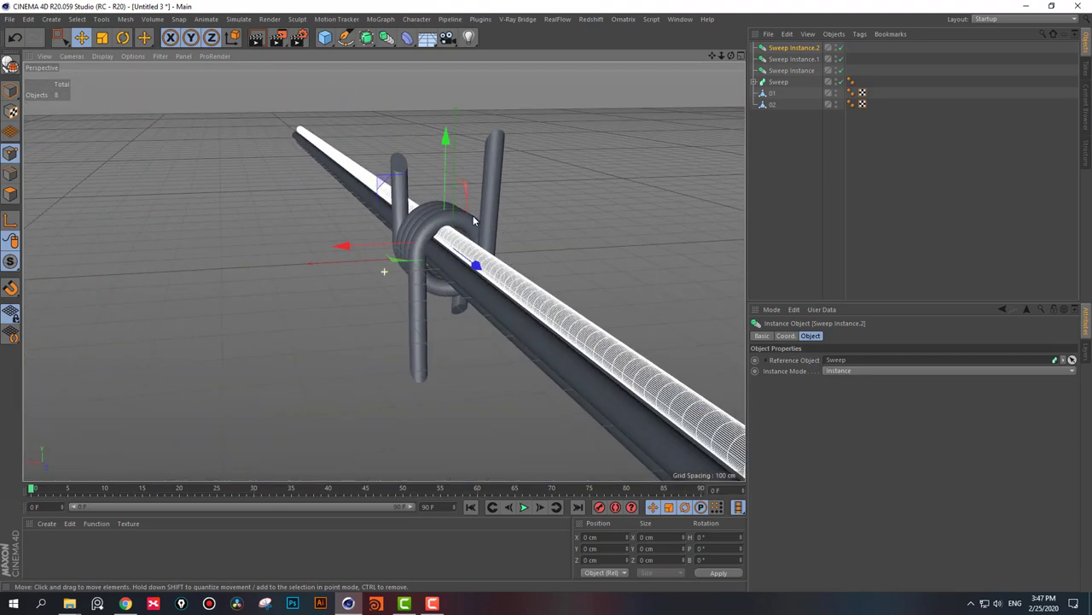
left_click(794, 80, "shift")
- Group the Sweep and its three instances under a new Null
key("alt+g")
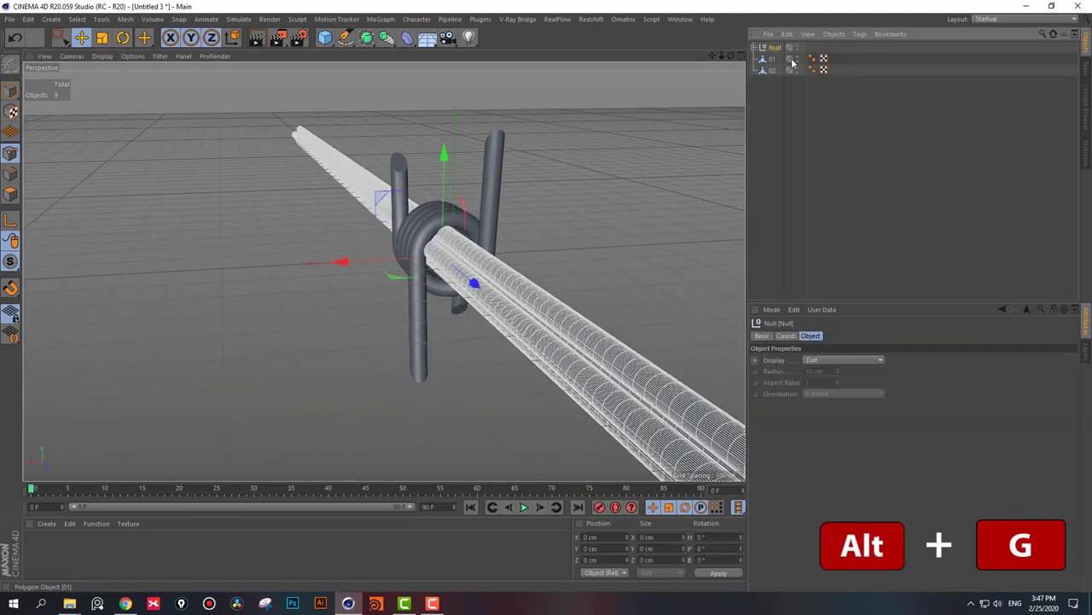
left_click_drag(499, 189, 574, 205, "alt")
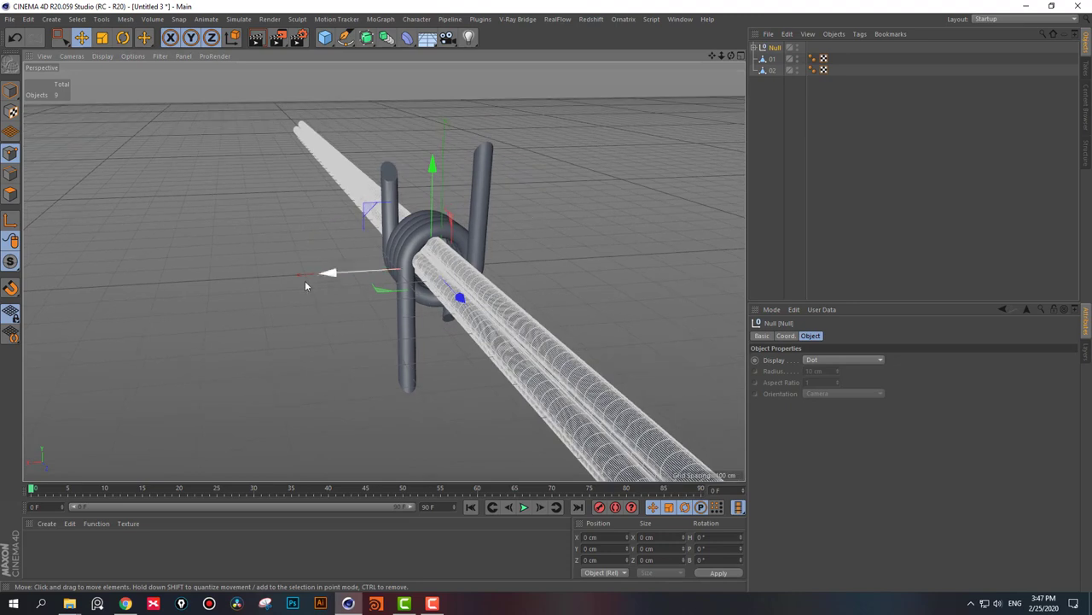
left_click_drag(329, 274, 342, 276, "alt")
mouse_move(448, 171)
left_mouse_down("alt")
mouse_move(470, 193)
mouse_move(512, 198)
left_mouse_up("alt")
left_click(753, 48)
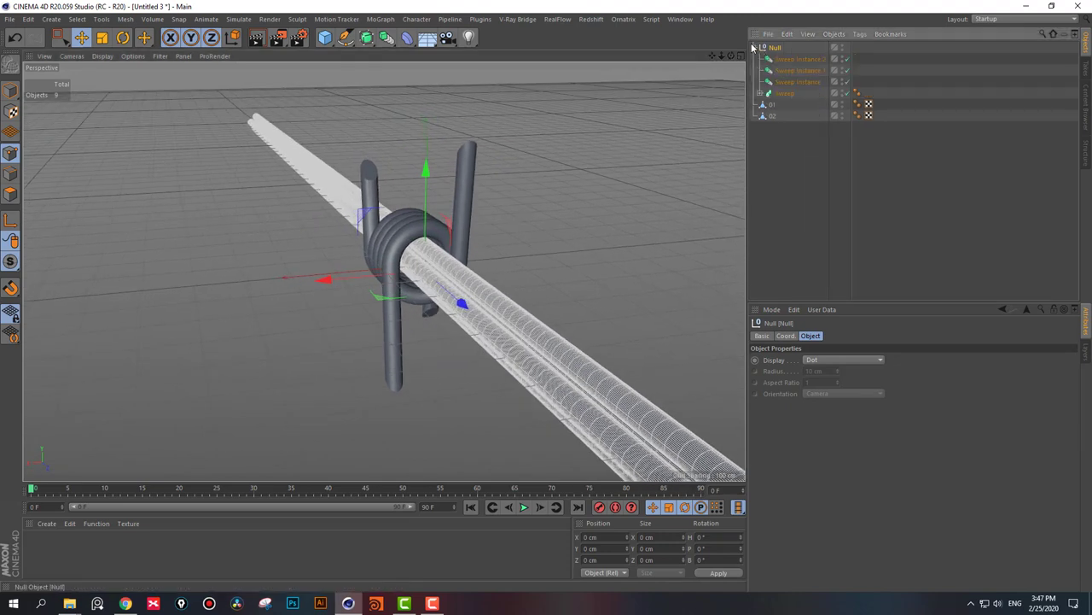
left_click(791, 70)
left_click(828, 134)
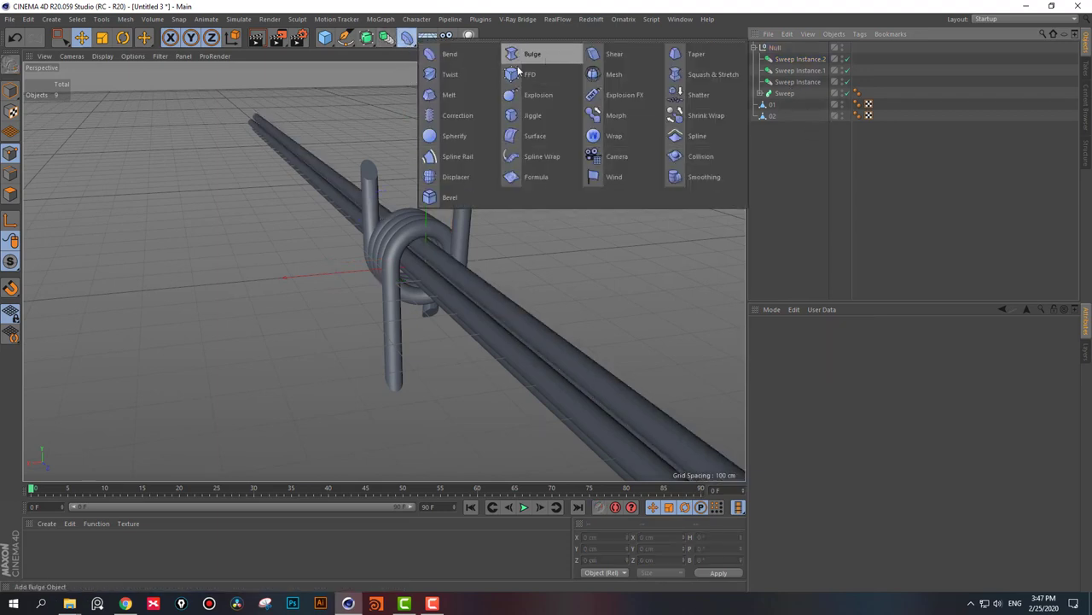
- Add a Twist deformer inside the tube group, undoing a stray -90° knot rotation
left_click_drag(386, 38, 529, 49)
left_click_drag(777, 48, 777, 59)
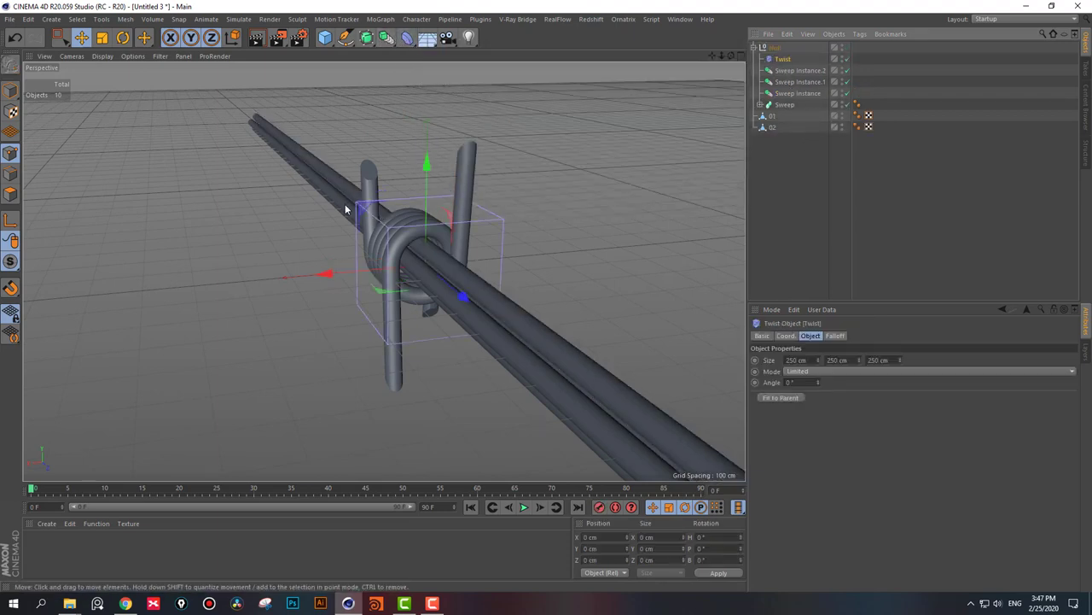
mouse_move(375, 214)
left_mouse_down("alt")
mouse_move(439, 217)
mouse_move(407, 184)
mouse_move(477, 205)
left_mouse_up("alt")
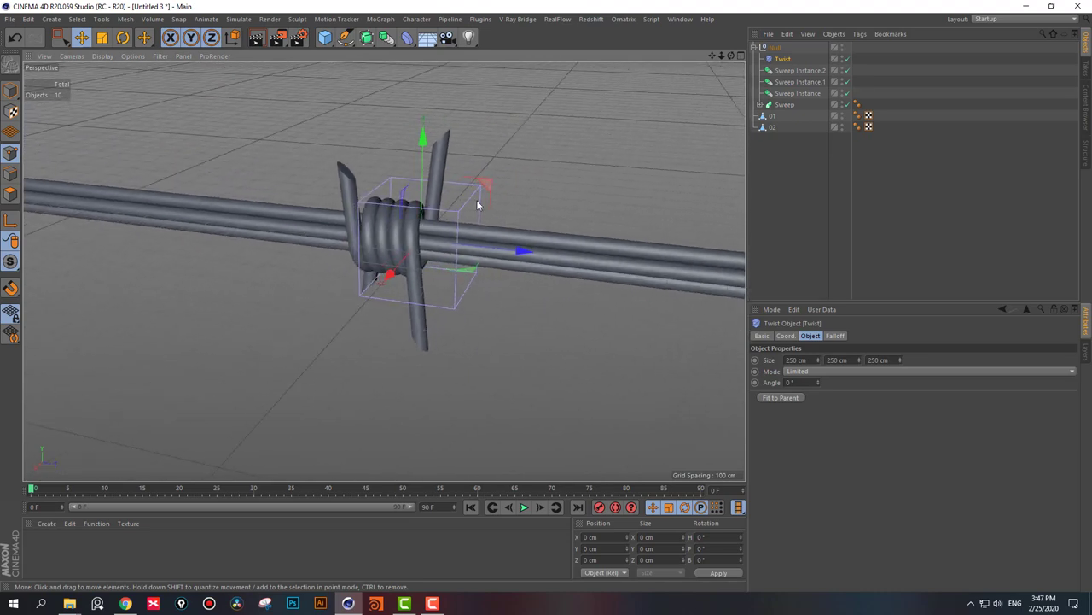
left_click(123, 38)
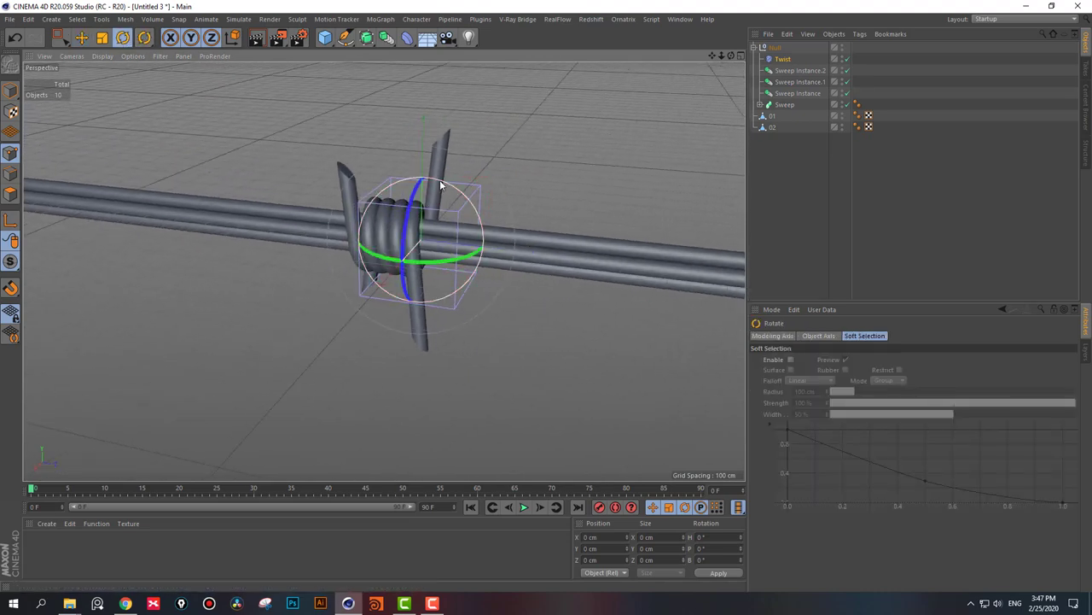
left_click_drag(441, 185, 476, 266)
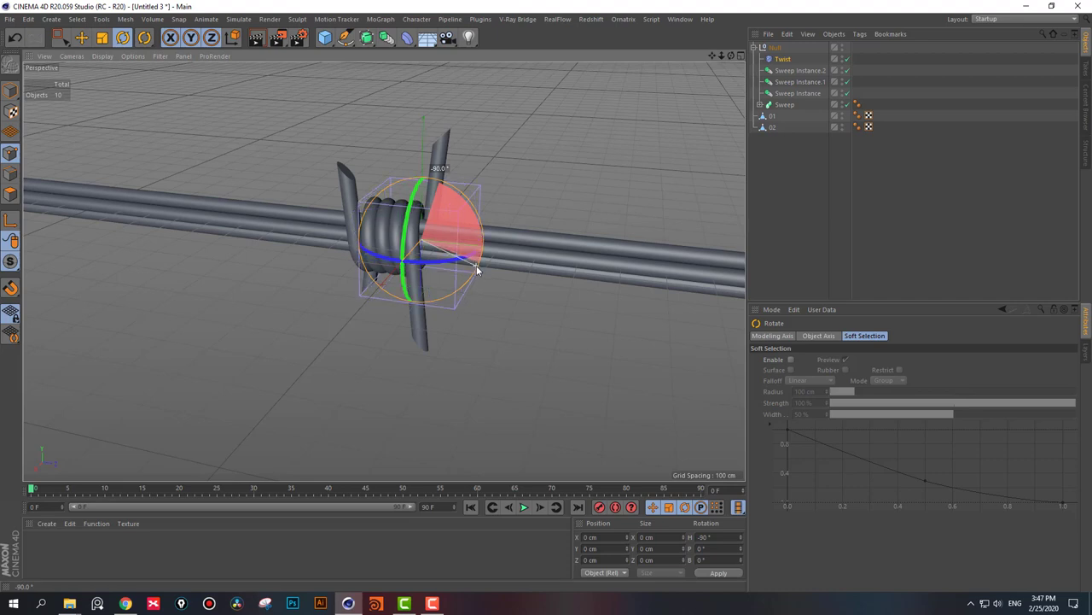
key("ctrl+z")
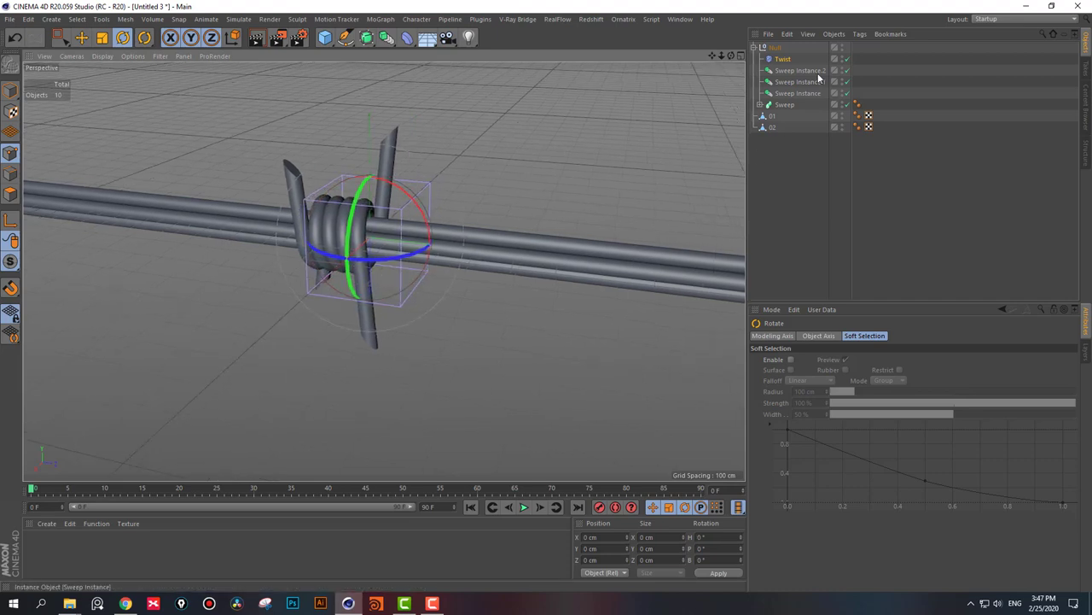
- Set the Twist angle to 60° and its Mode to Unlimited
left_click_drag(818, 383, 821, 401)
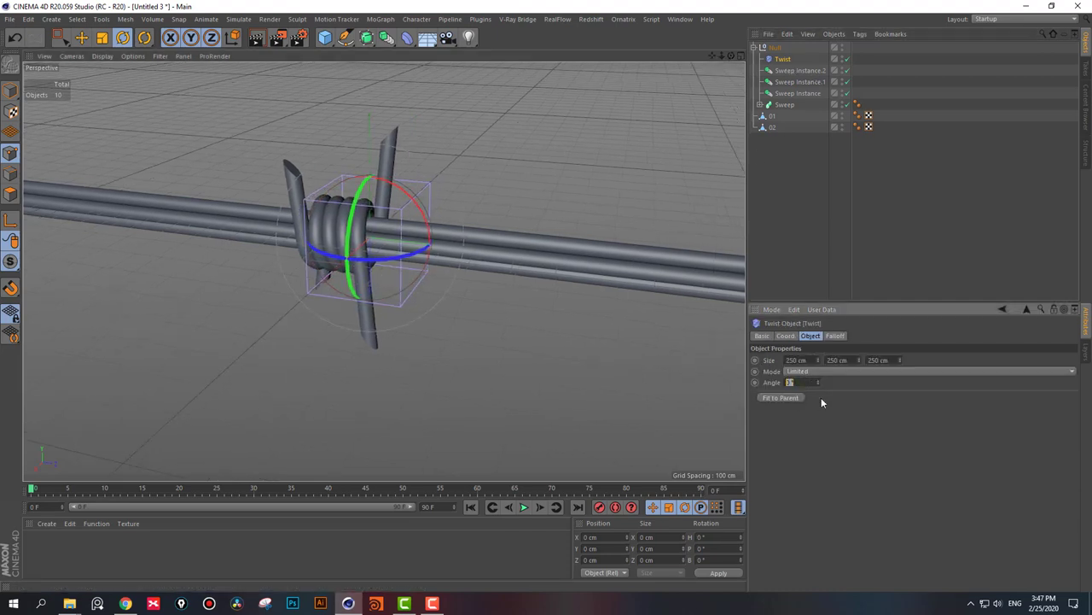
type("0")
key("Return")
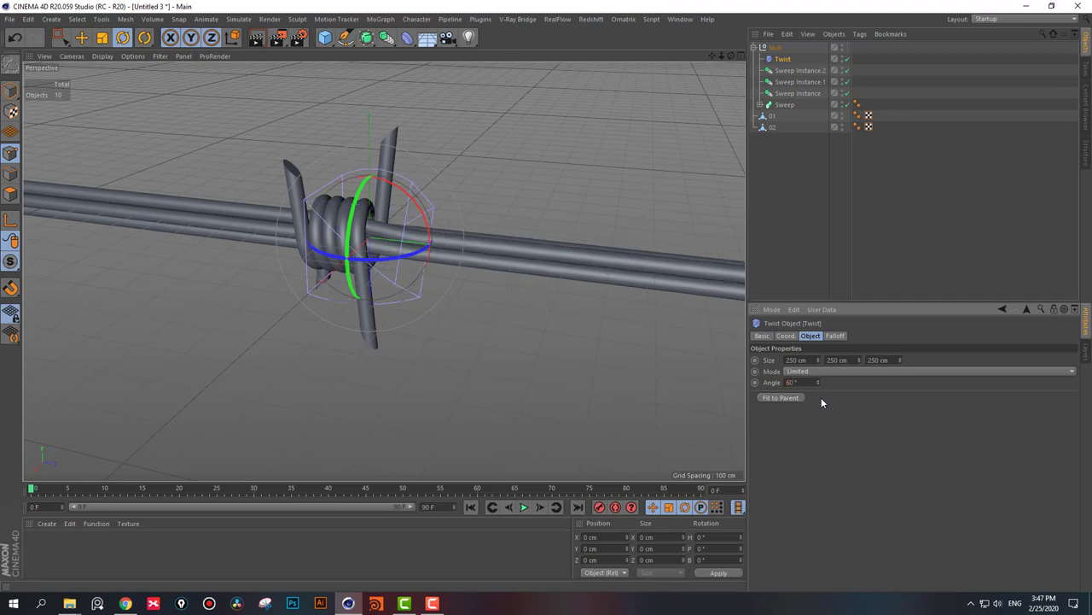
left_click(818, 373)
left_click(815, 404)
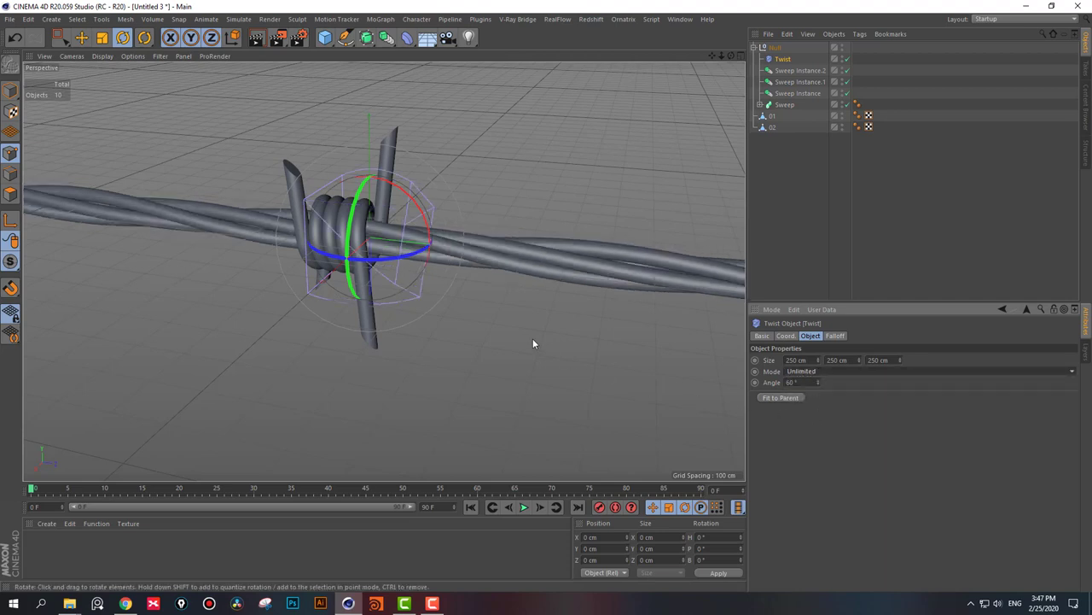
left_click_drag(533, 338, 427, 336, "alt")
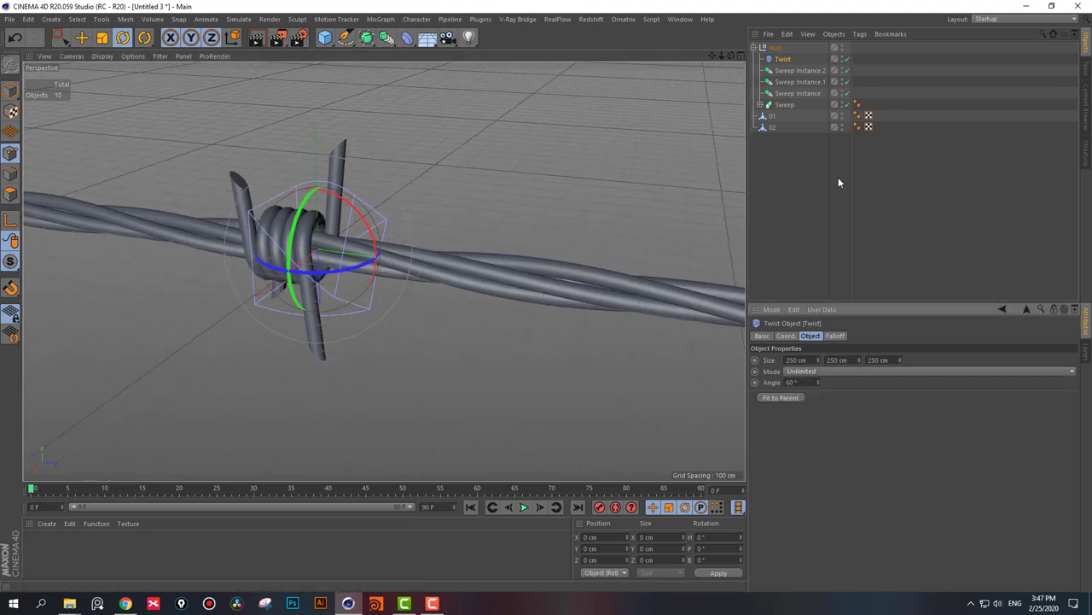
- Set the Sweep path Spline's Intermediate Points to Subdivided
left_click(799, 162)
left_click(759, 104)
left_click(790, 126)
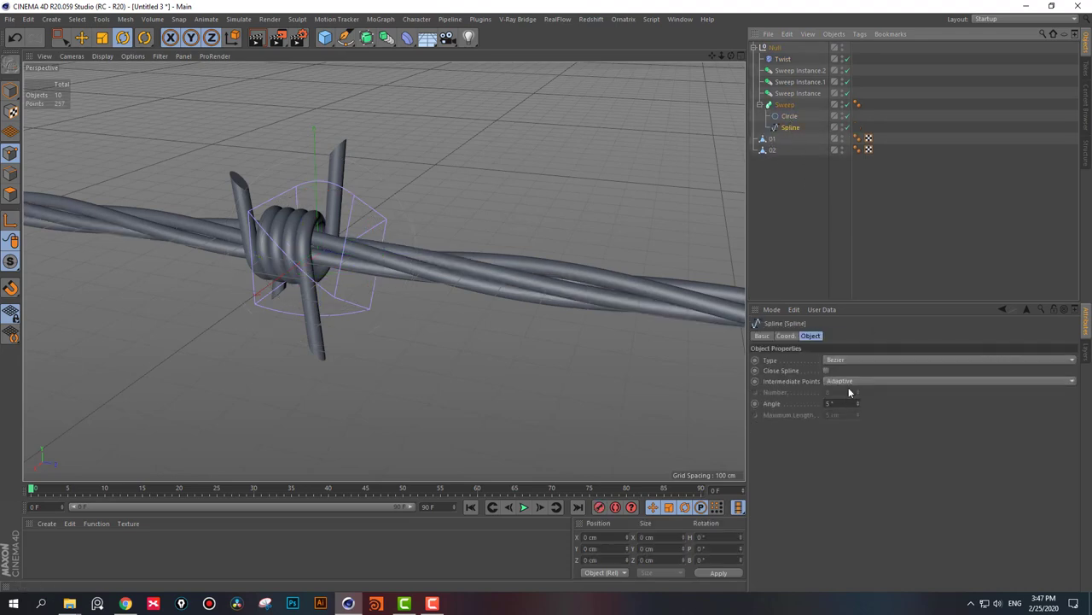
left_click(849, 380)
left_click(849, 438)
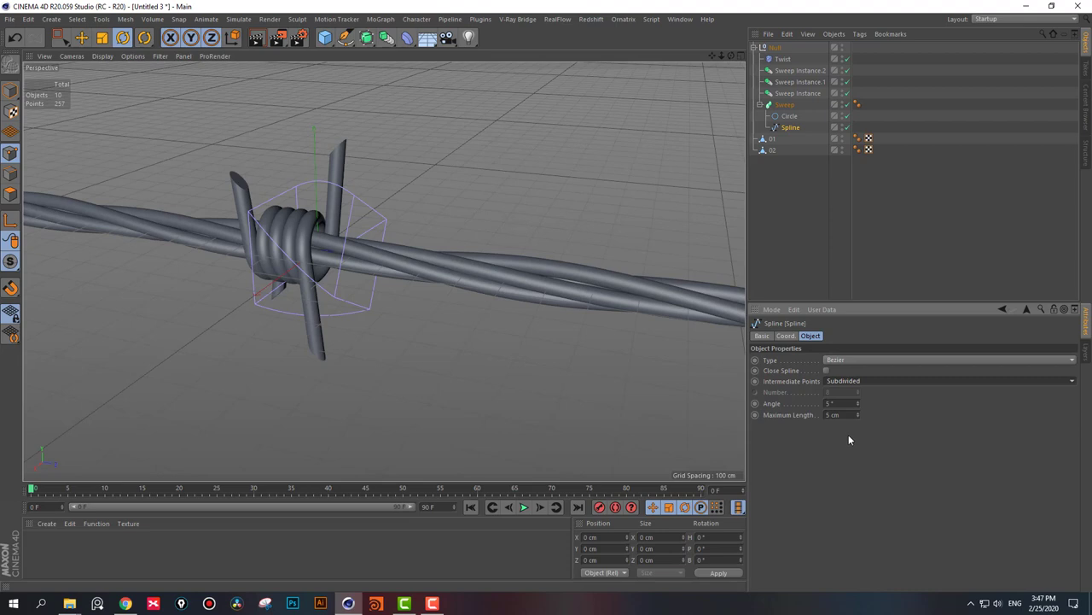
- Raise the Twist angle to 100°
left_click(783, 59)
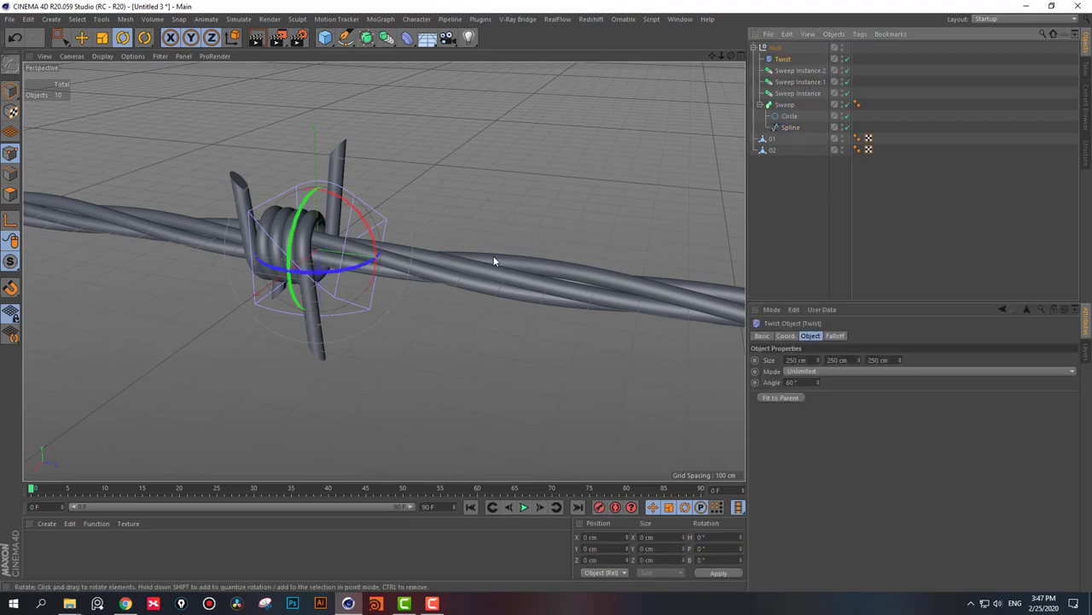
left_click_drag(493, 256, 620, 310, "alt")
left_click(801, 381)
type("1")
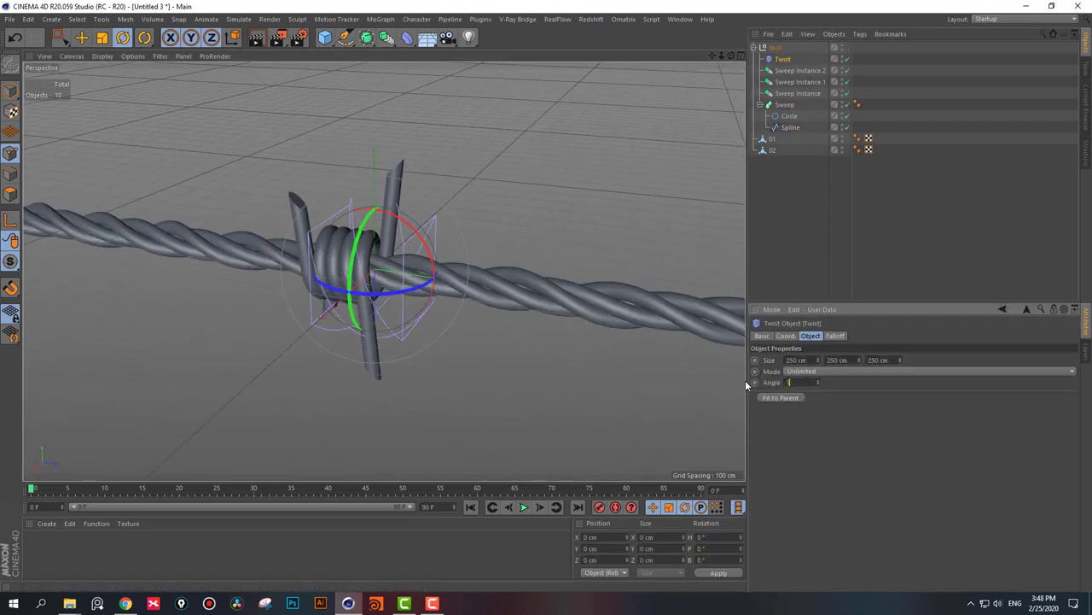
type("00")
key("Return")
right_click_drag(555, 242, 282, 219, "alt")
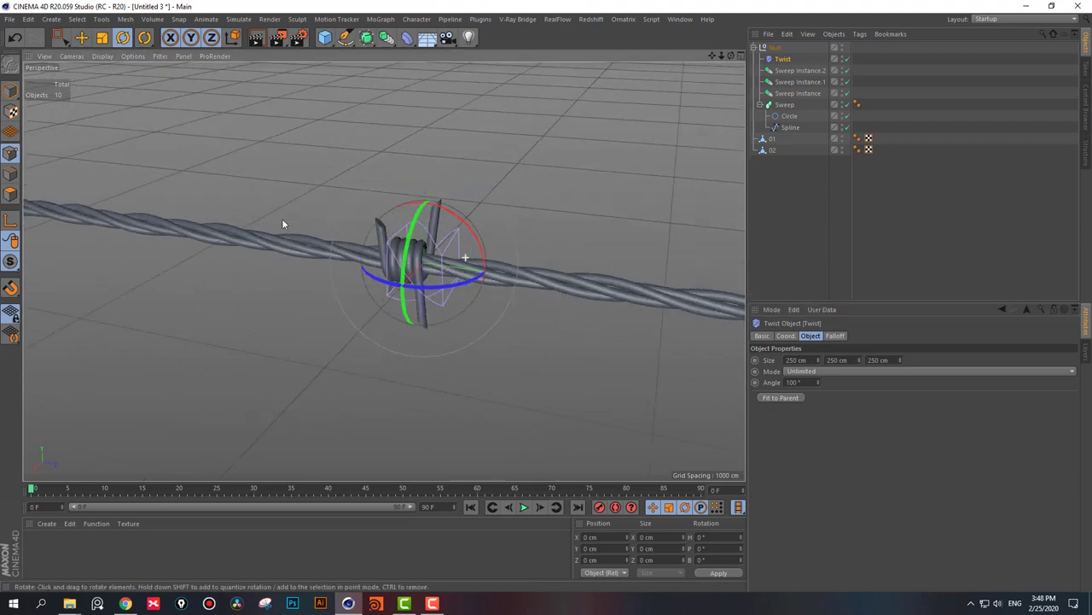
mouse_move(282, 223)
left_mouse_down("alt")
mouse_move(541, 265)
mouse_move(213, 256)
left_mouse_up("alt")
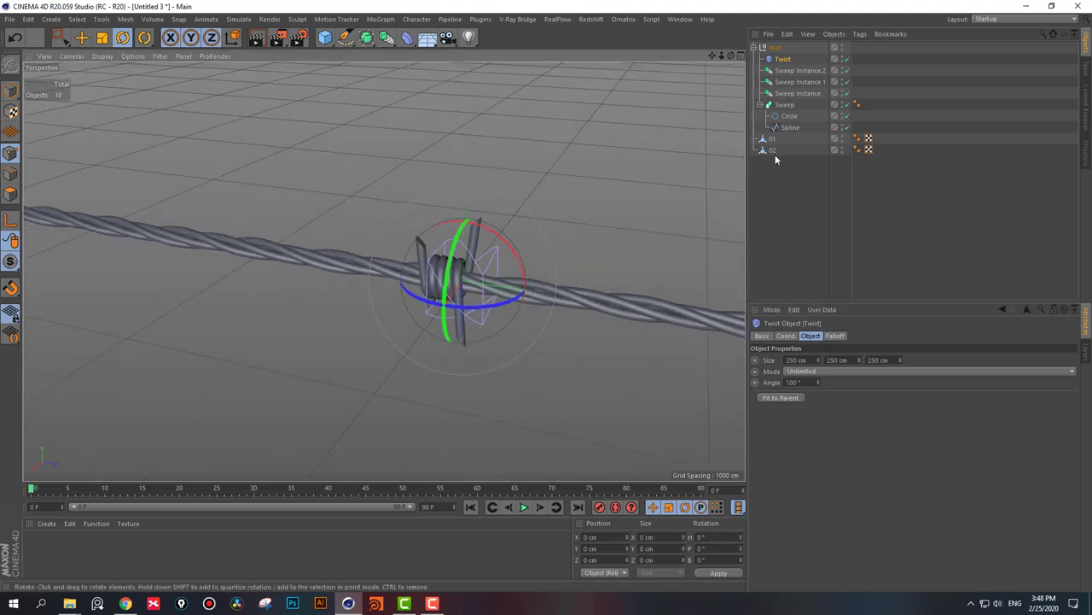
left_click(925, 186)
- Add a Spline Wrap deformer and move it into the Null below Twist
left_click(759, 105)
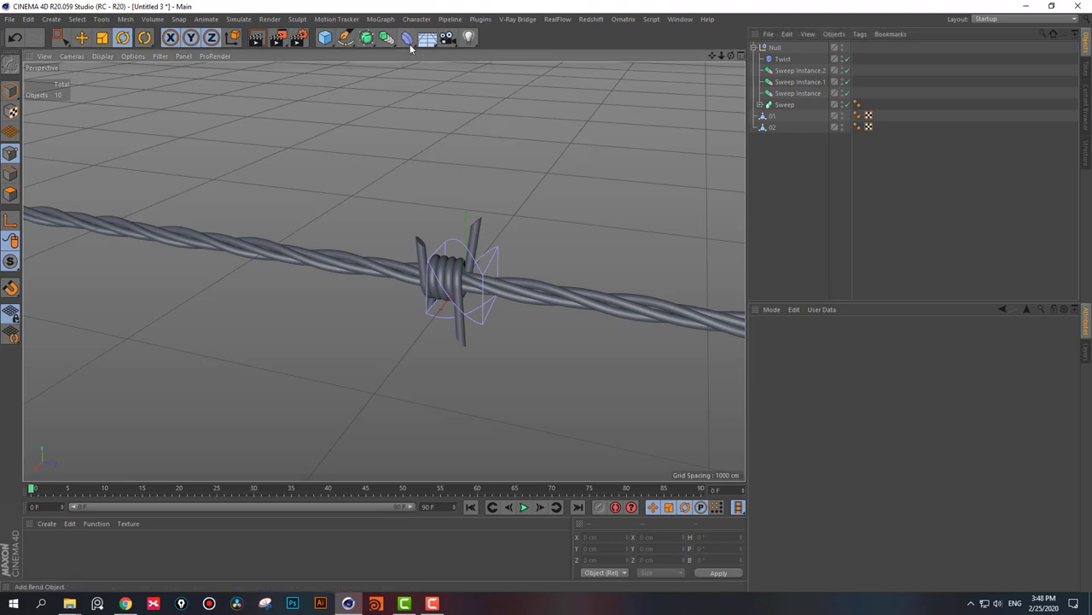
left_click(408, 40)
left_click(546, 153)
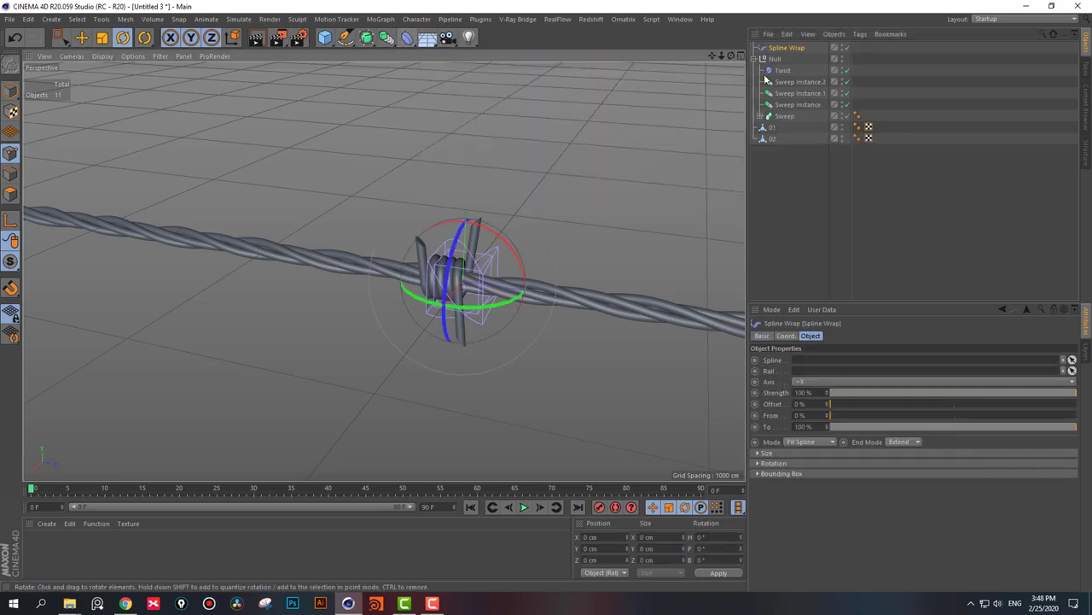
left_click_drag(783, 78, 787, 76)
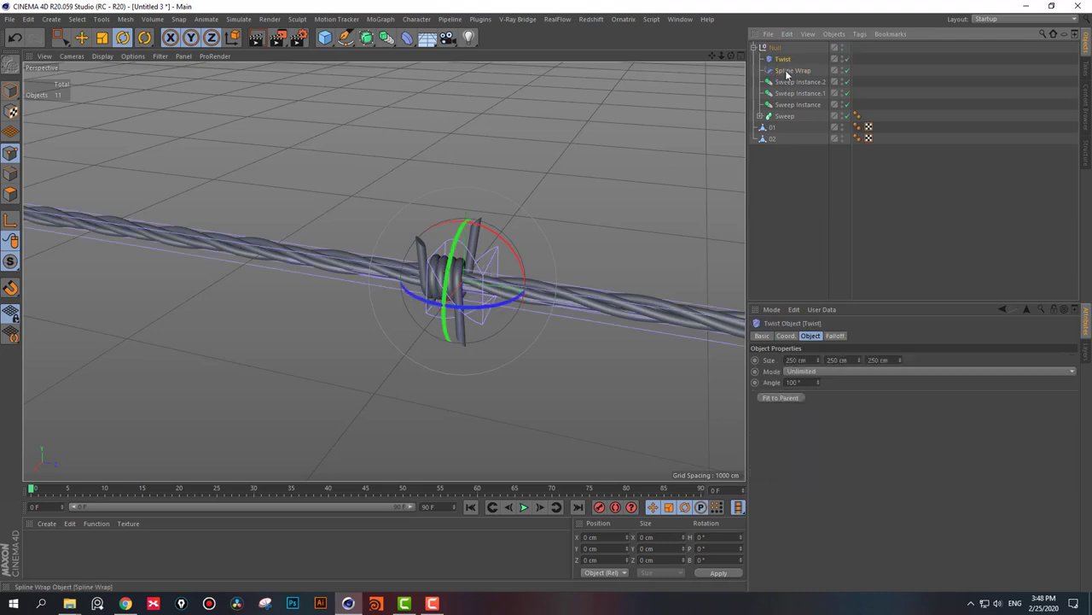
left_click(931, 80)
left_click(799, 81)
- Set the Spline Wrap deformer's Axis to +Z
left_click(793, 70)
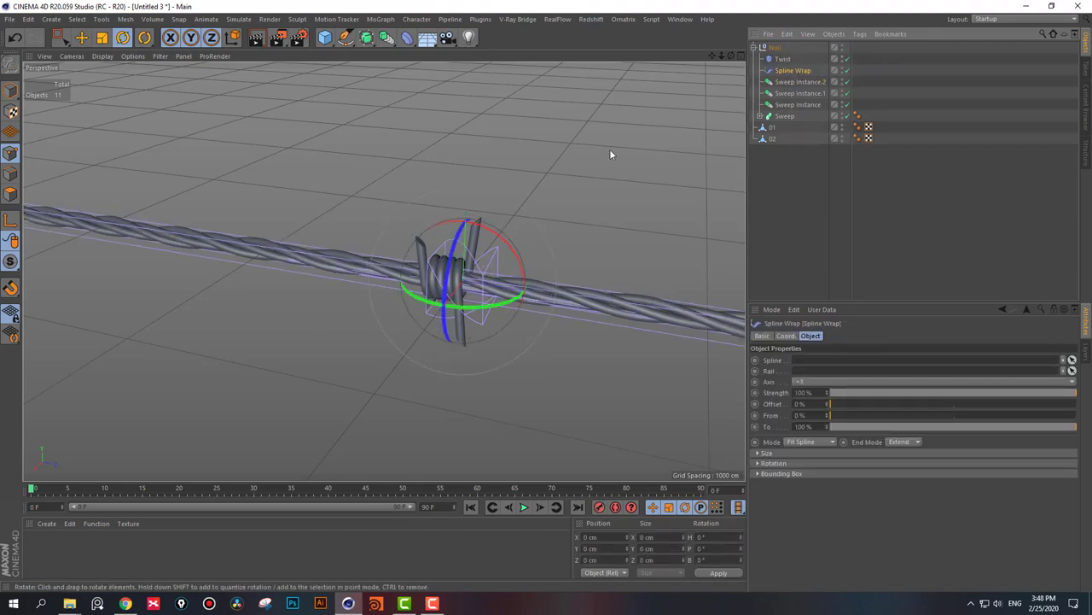
left_click_drag(612, 153, 363, 197, "alt")
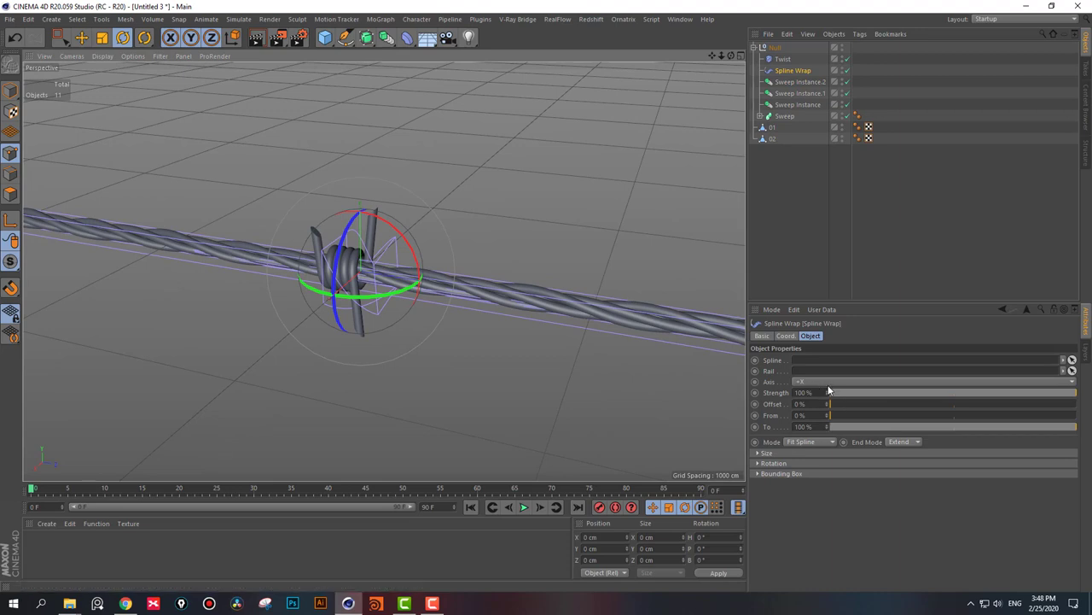
left_click(828, 384)
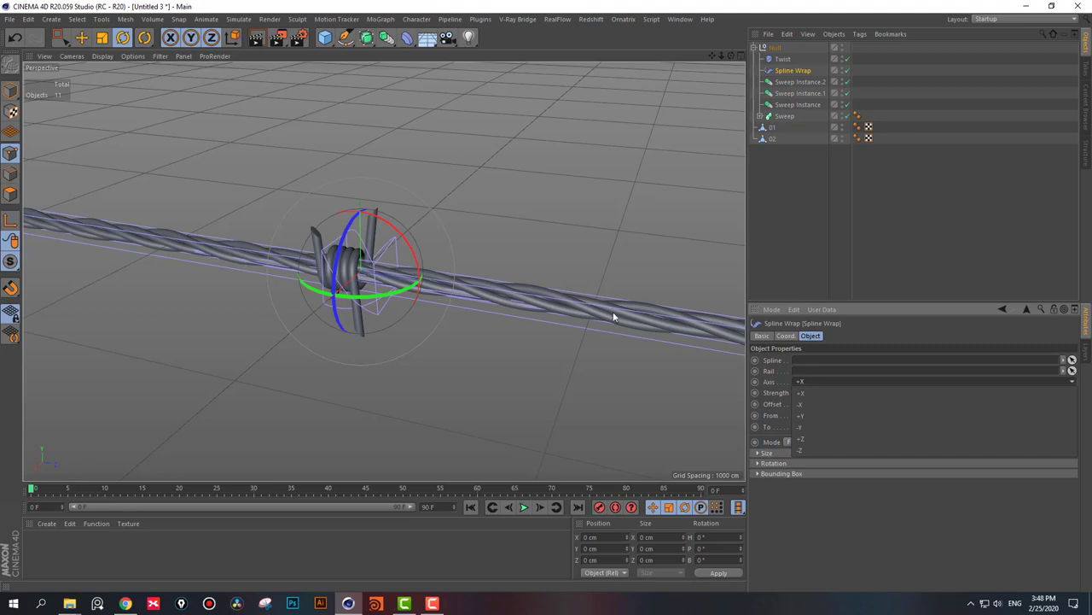
left_click(809, 439)
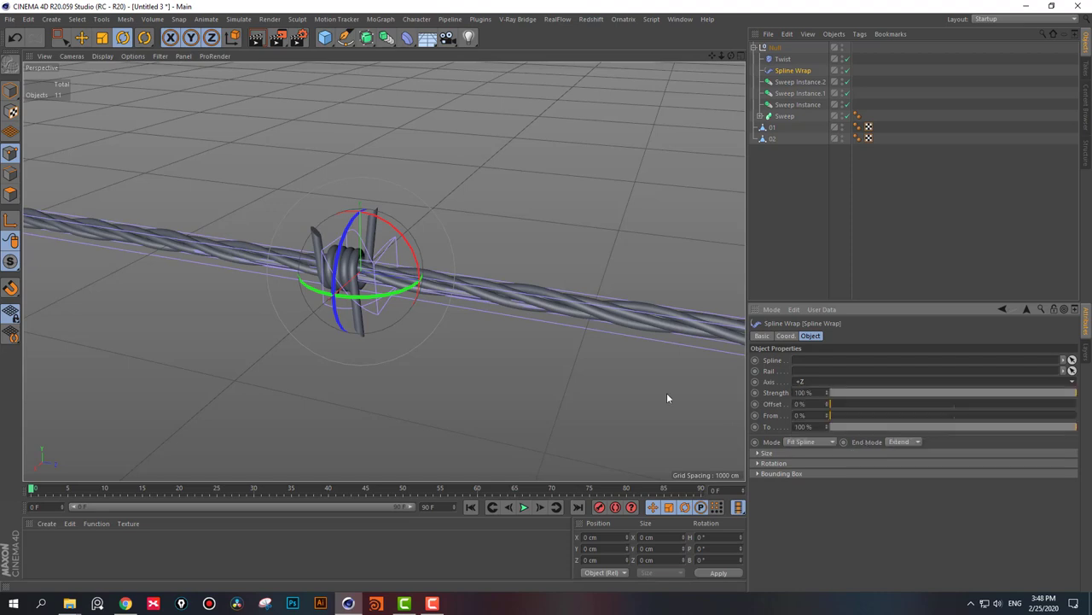
mouse_move(501, 299)
left_mouse_down("alt")
mouse_move(453, 318)
mouse_move(330, 211)
left_mouse_up("alt")
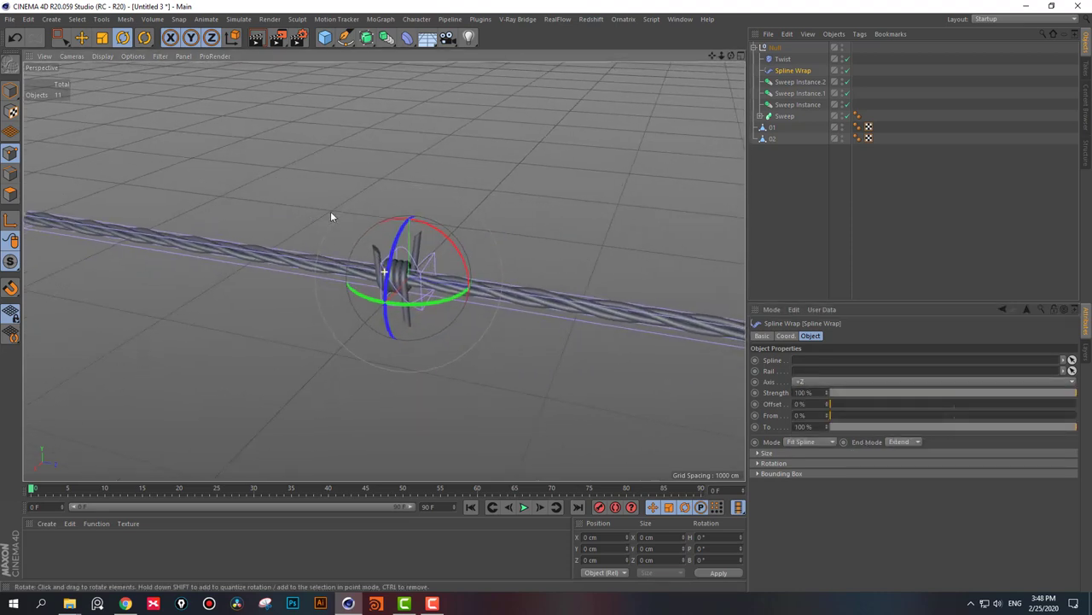
left_click(789, 79)
- Add a Helix spline to the scene
left_click(756, 47)
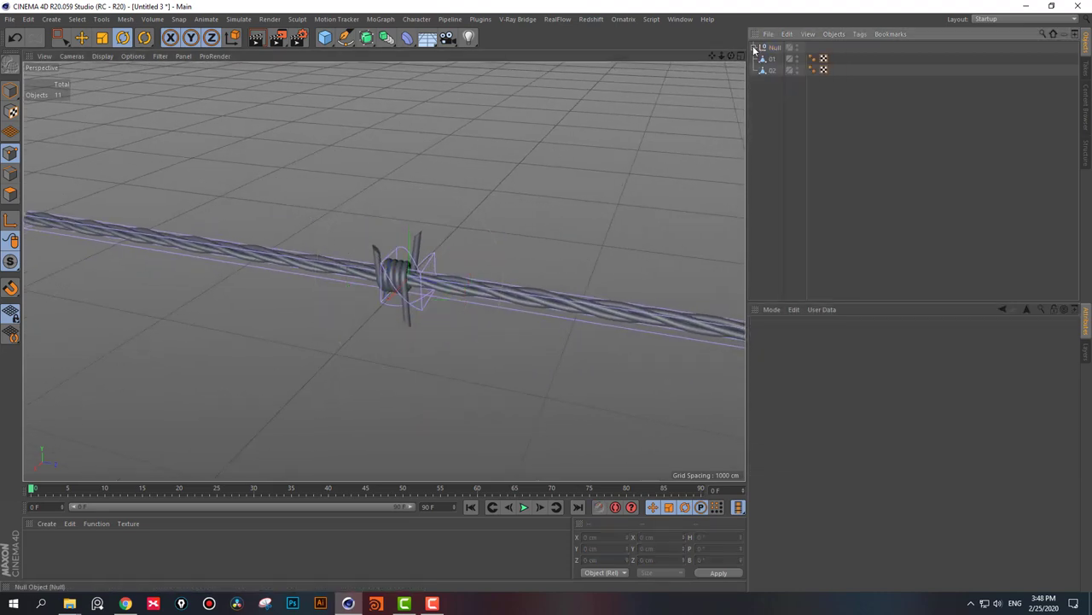
left_click(773, 47)
left_click(454, 123)
left_click(345, 37)
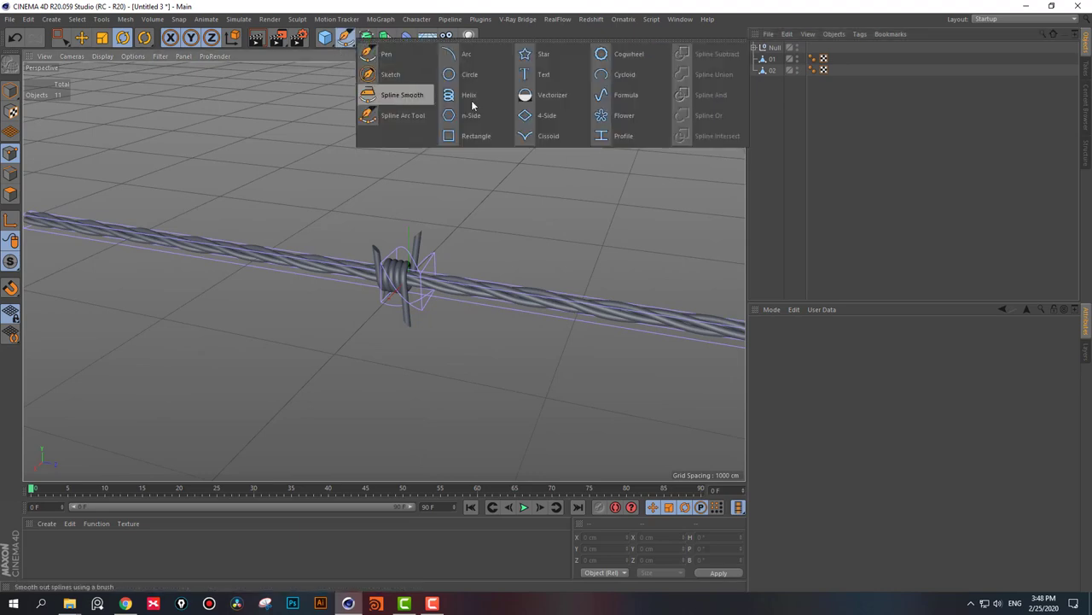
left_click(468, 95)
left_click_drag(483, 223, 521, 223, "alt")
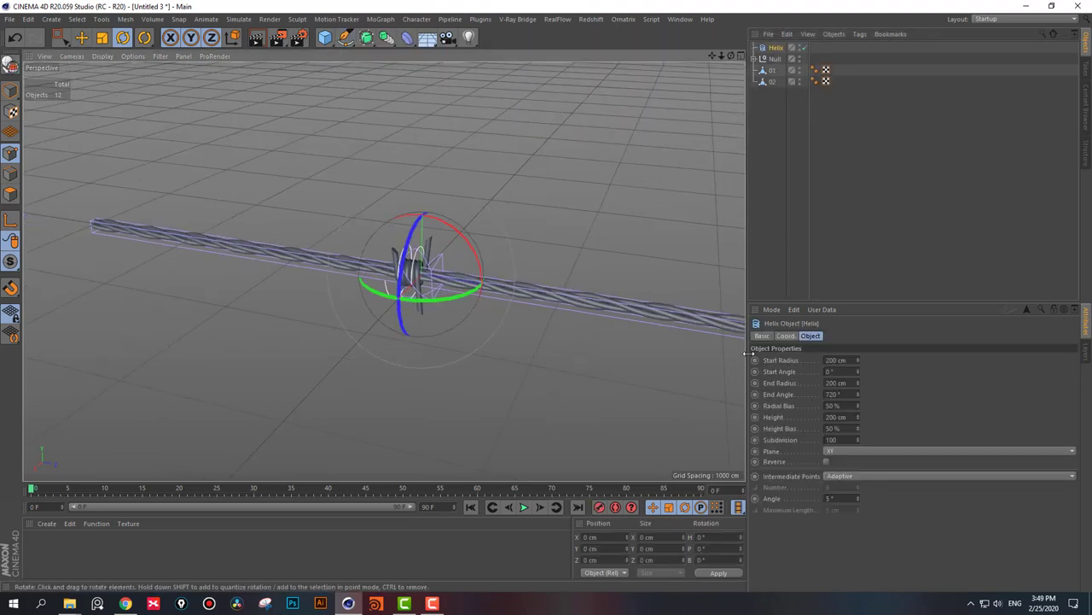
- Set the Helix start and end radius to 900 cm and height to 3000 cm
left_click(845, 359)
type("9000")
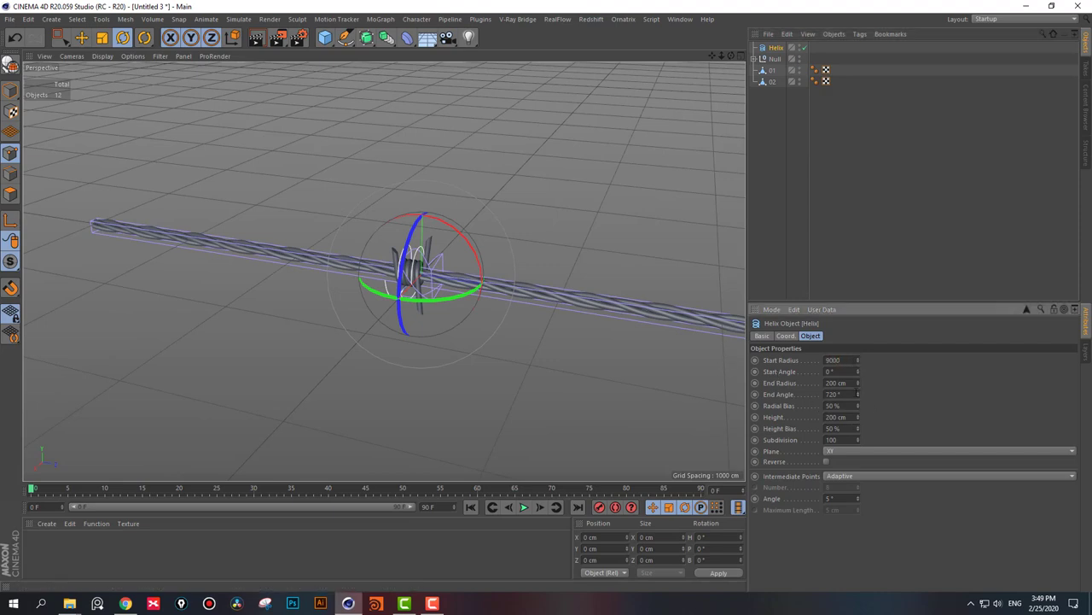
key("Return")
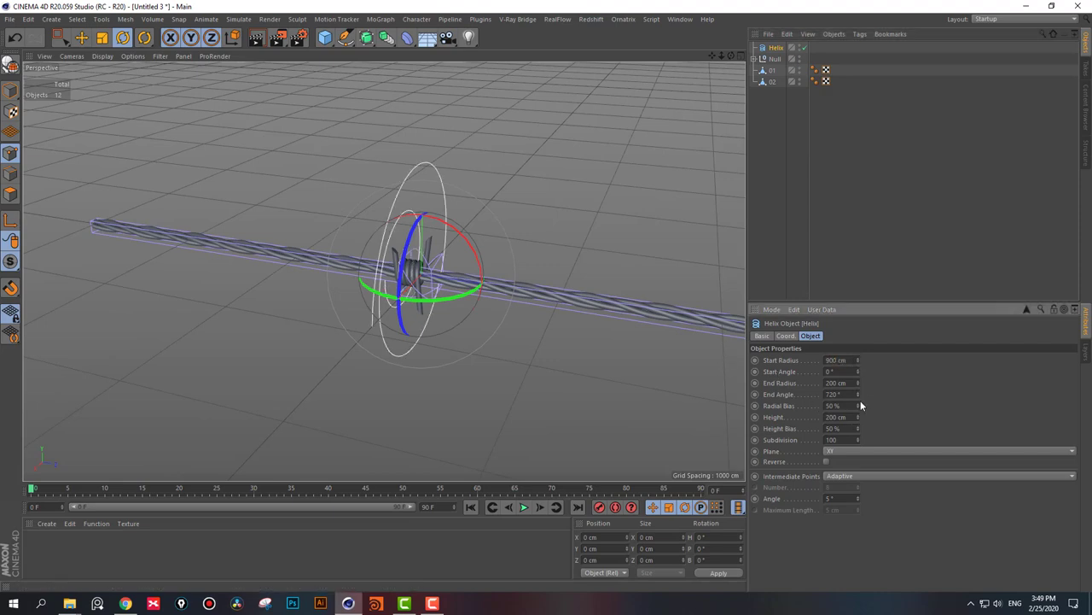
type("00")
key("Return")
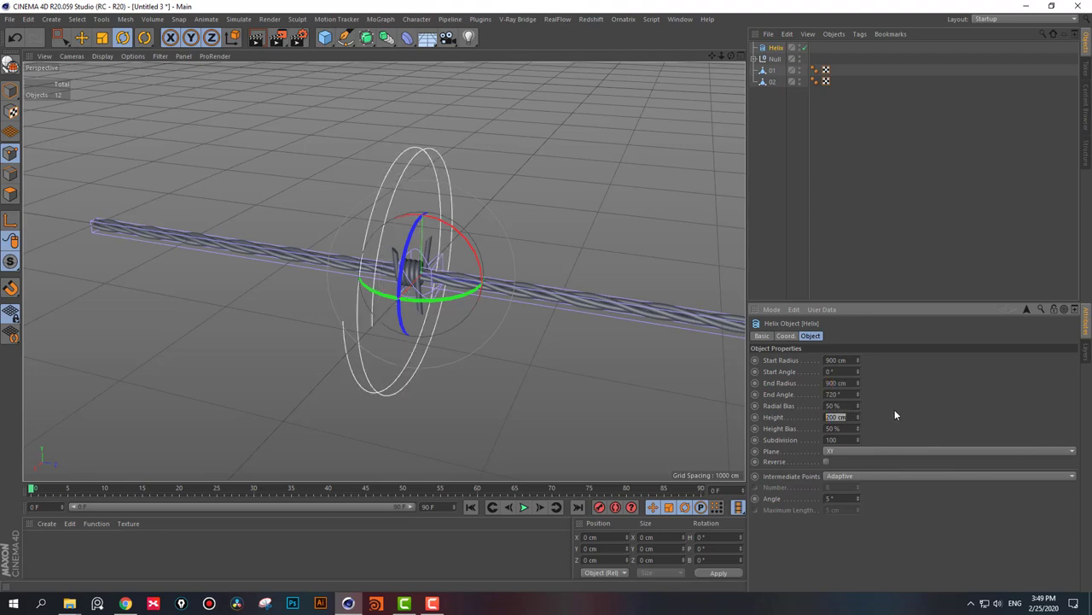
type("30000")
key("BackSpace")
key("Return")
mouse_move(200, 295)
left_mouse_down("alt")
mouse_move(365, 361)
mouse_move(415, 353)
mouse_move(465, 182)
left_mouse_up("alt")
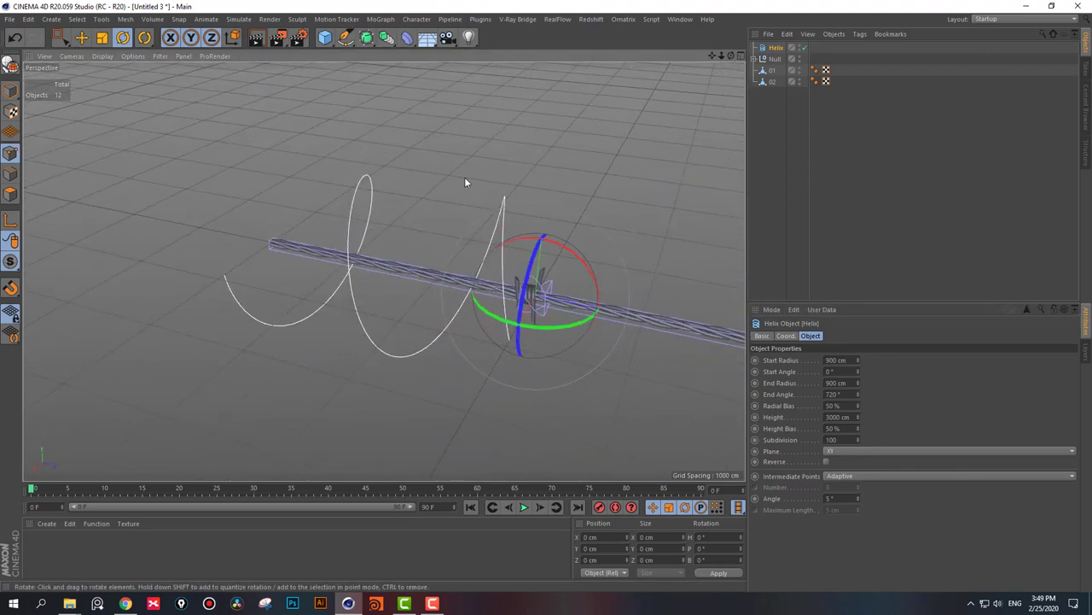
left_click(832, 128)
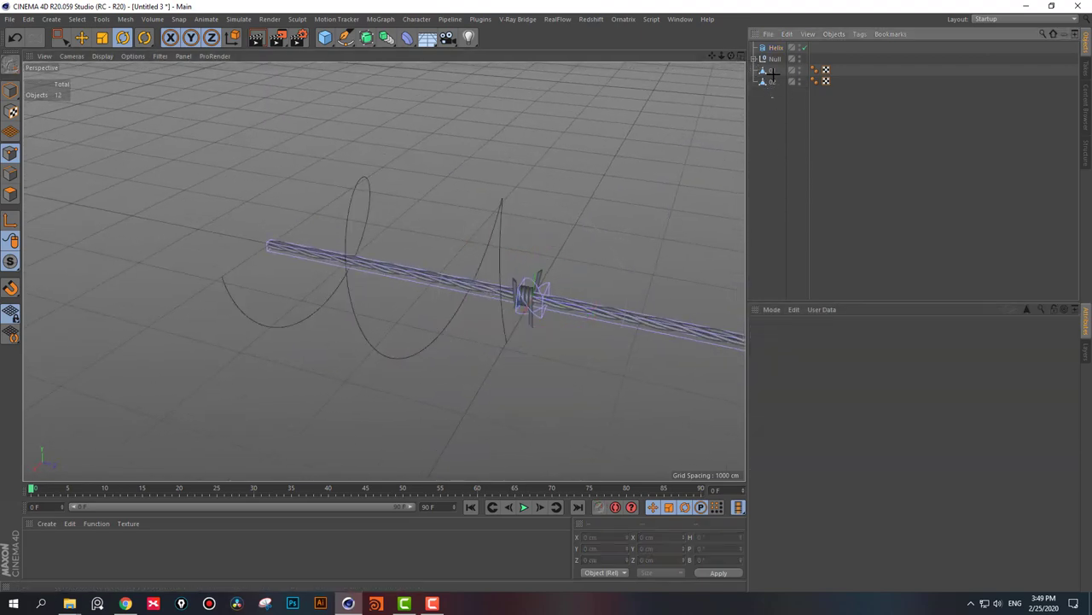
- Group the two objects under the Null into a new Null.1
left_click_drag(770, 71, 767, 112)
key("alt+g")
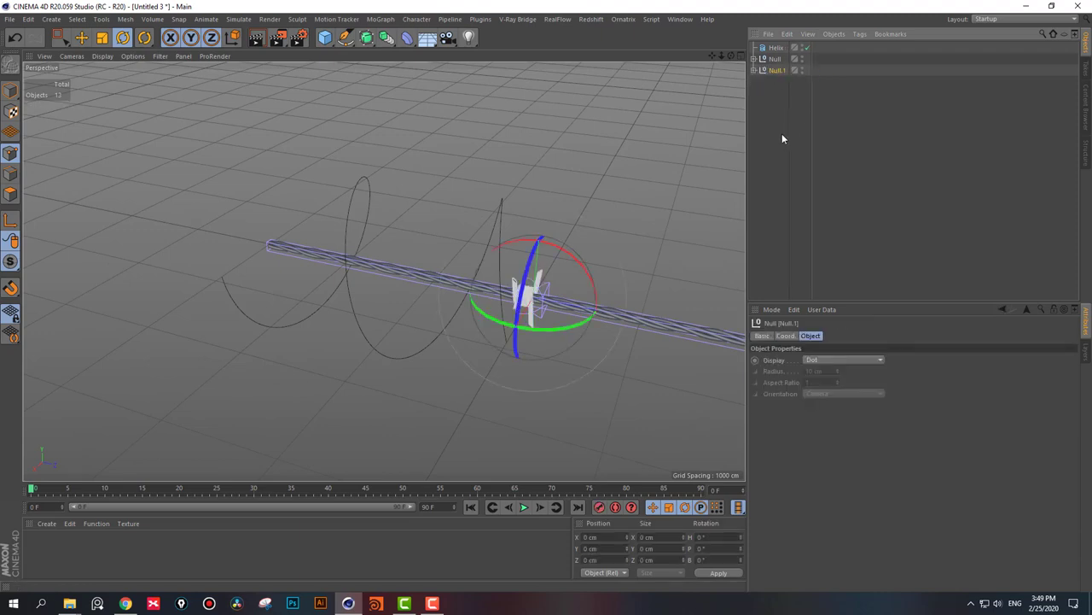
left_click(782, 133)
left_click(773, 70)
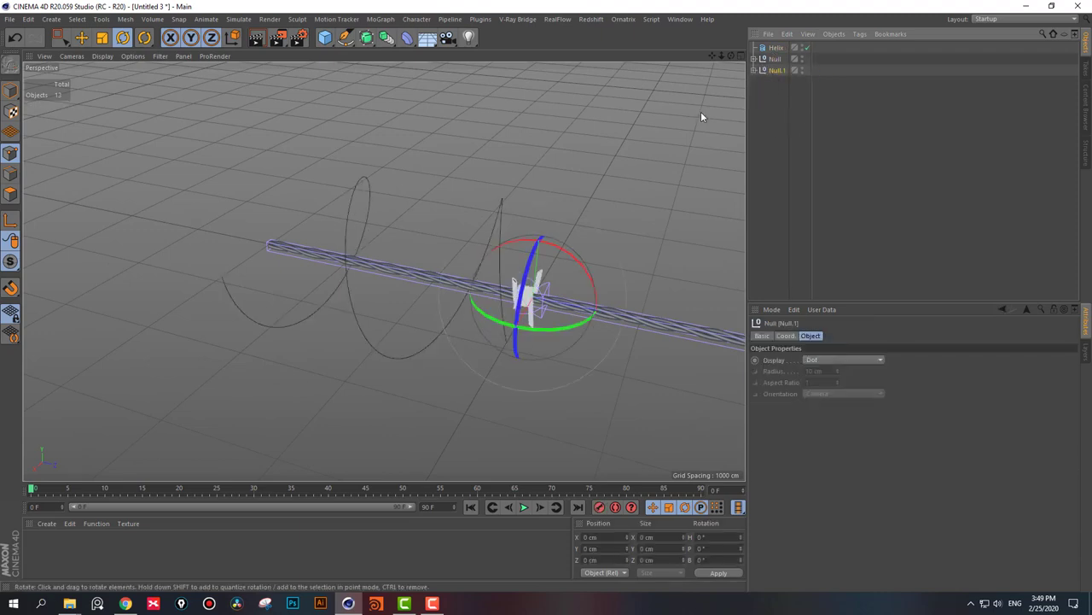
left_click_drag(482, 181, 453, 193, "alt")
- Assign the Helix as the Spline Wrap's spline so the wire coils along it
left_click(772, 58)
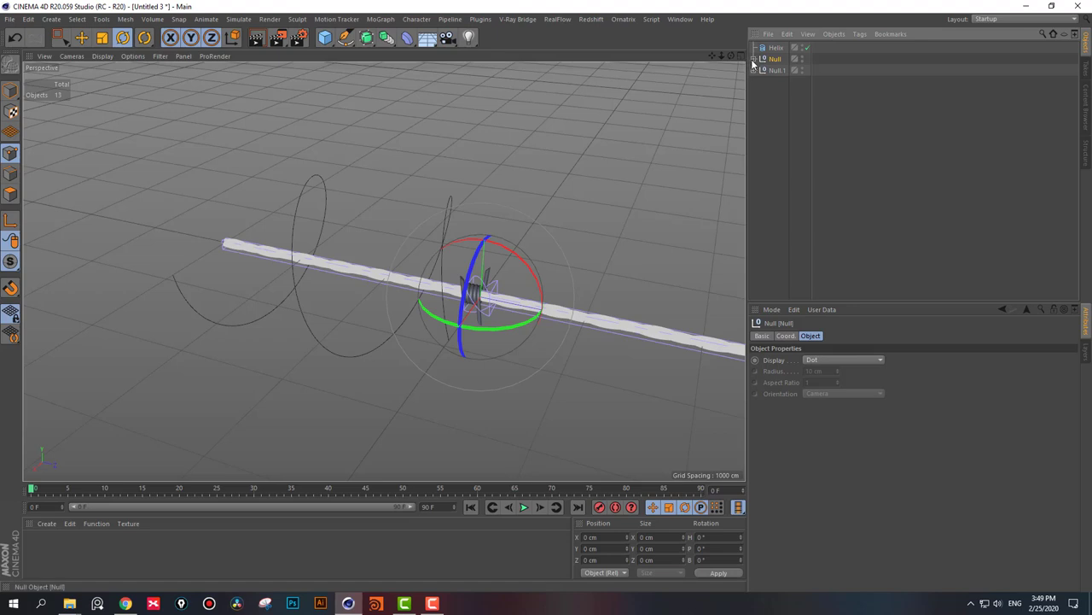
left_click(755, 59)
left_click(794, 81)
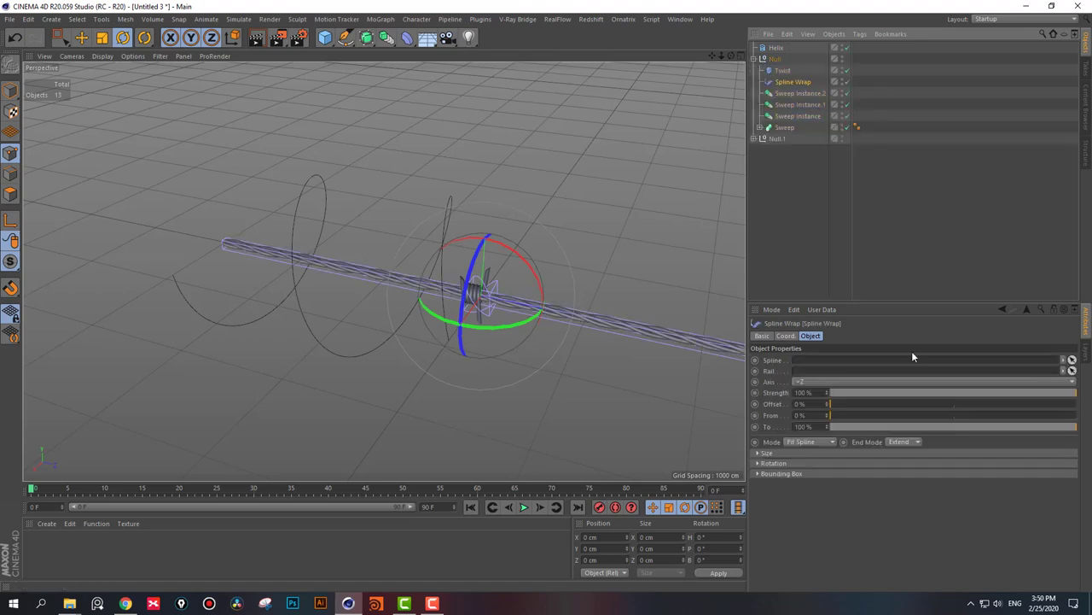
left_click(1072, 368)
left_click(777, 49)
mouse_move(378, 290)
left_mouse_down("alt")
mouse_move(313, 281)
mouse_move(352, 294)
mouse_move(393, 194)
mouse_move(306, 257)
mouse_move(305, 313)
mouse_move(236, 303)
mouse_move(479, 282)
mouse_move(464, 212)
mouse_move(507, 150)
left_mouse_up("alt")
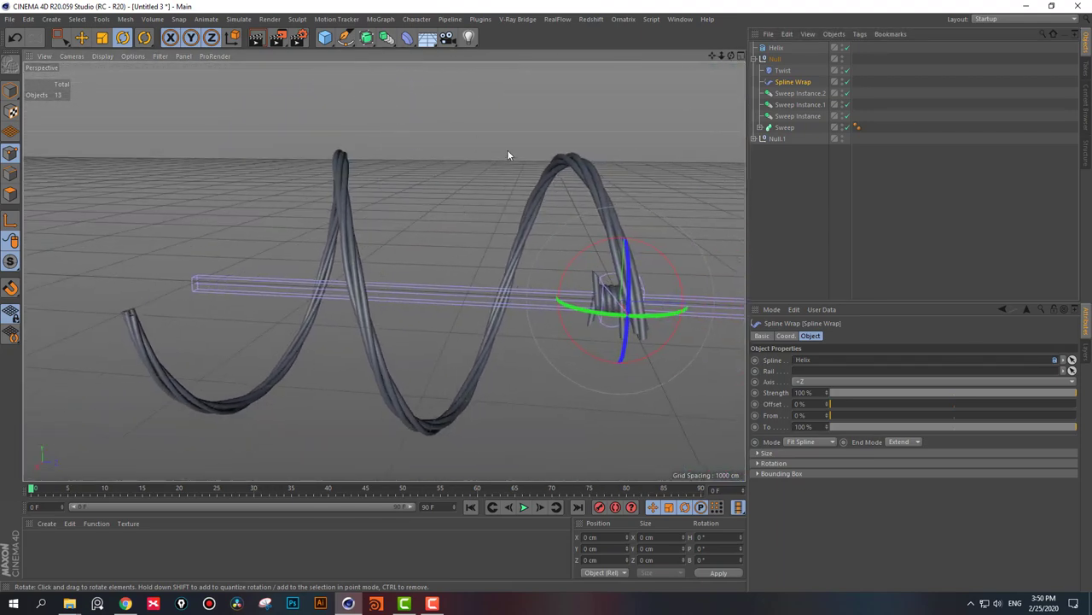
left_click(842, 107)
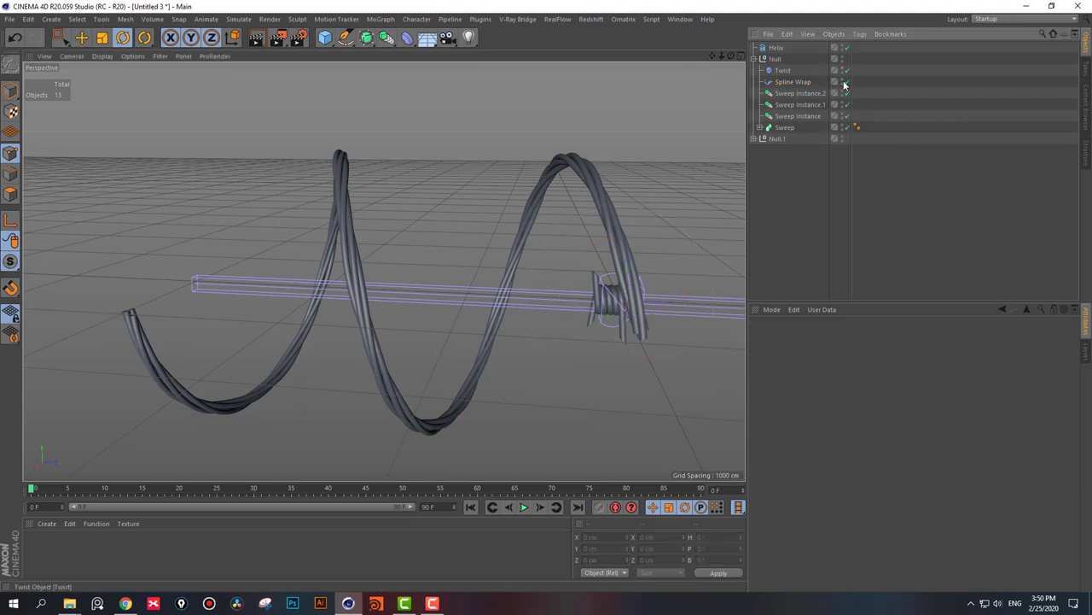
mouse_move(608, 195)
left_mouse_down("alt")
mouse_move(568, 169)
mouse_move(647, 165)
left_mouse_up("alt")
left_click(754, 59)
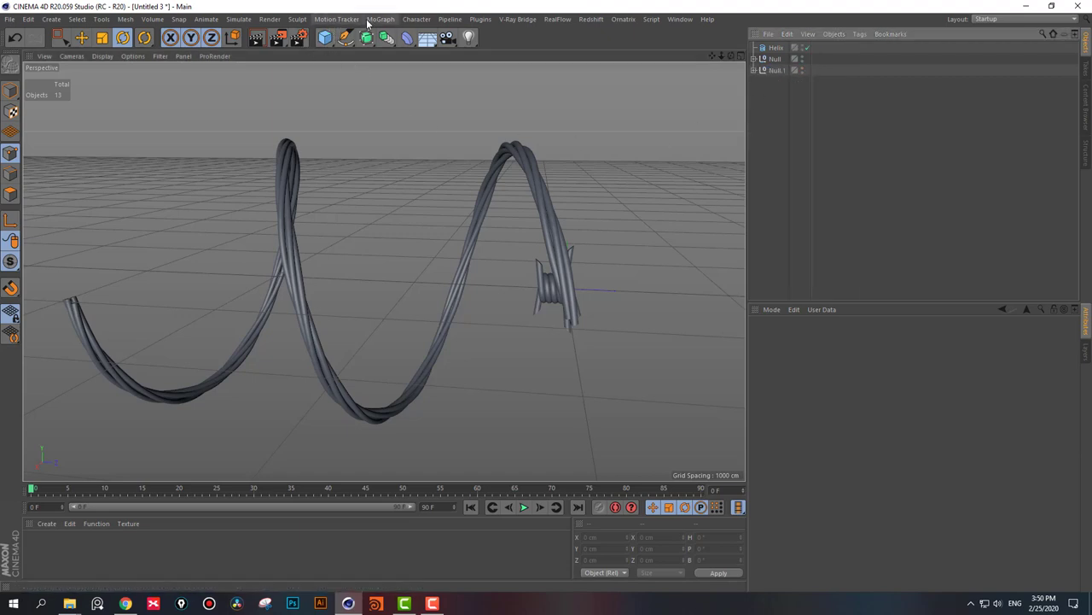
- Add a Cloner holding Null.1, in Object mode distributing the barbs along the Helix
left_click(381, 19)
left_click(407, 152)
left_click(771, 82)
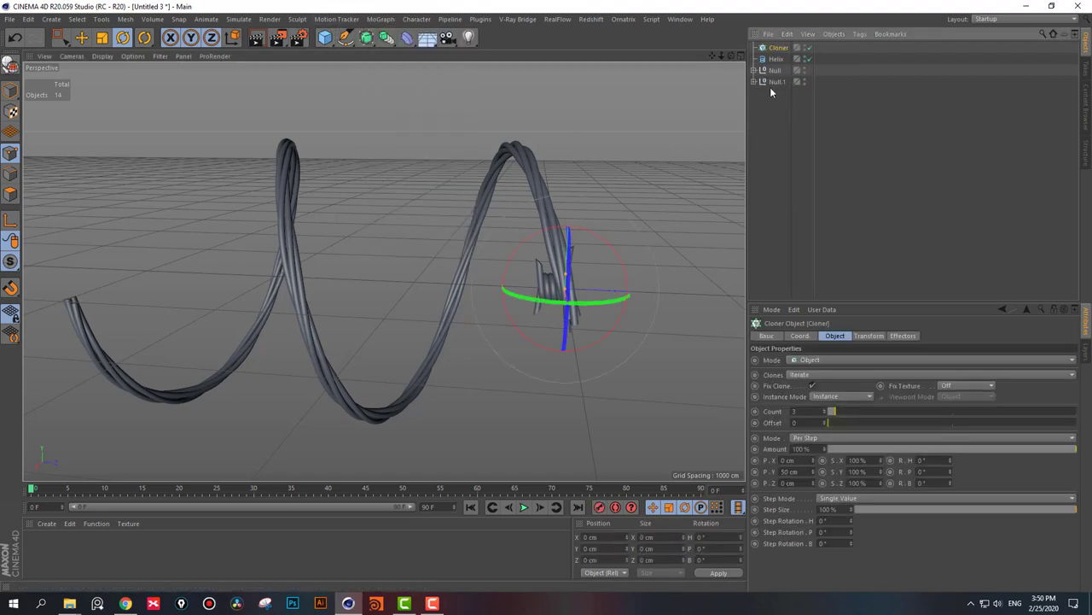
left_click_drag(772, 82, 776, 48)
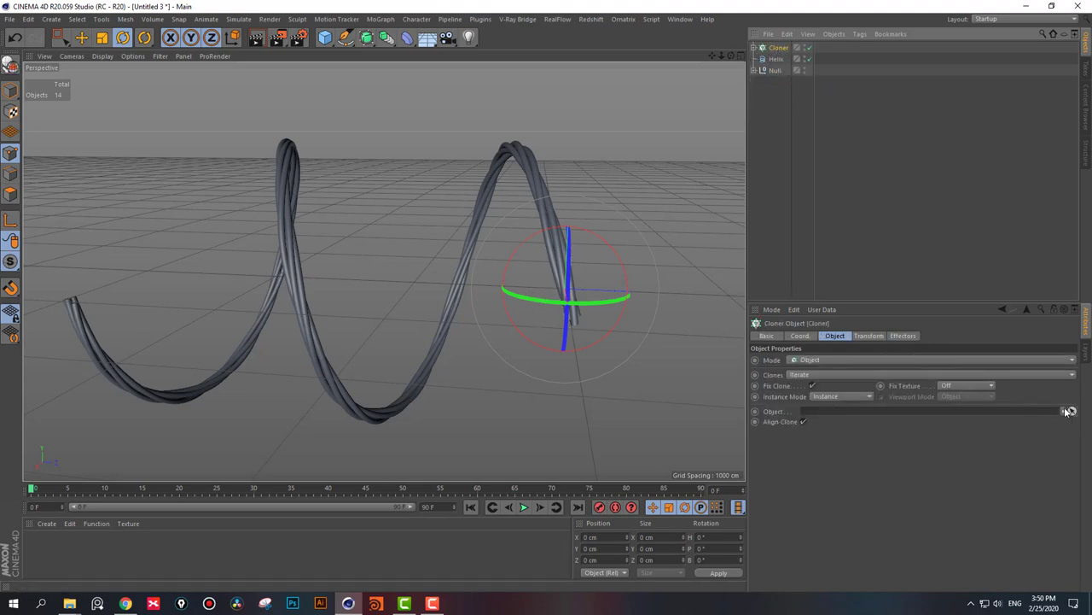
left_click(874, 359)
left_click(874, 372)
left_click(1072, 410)
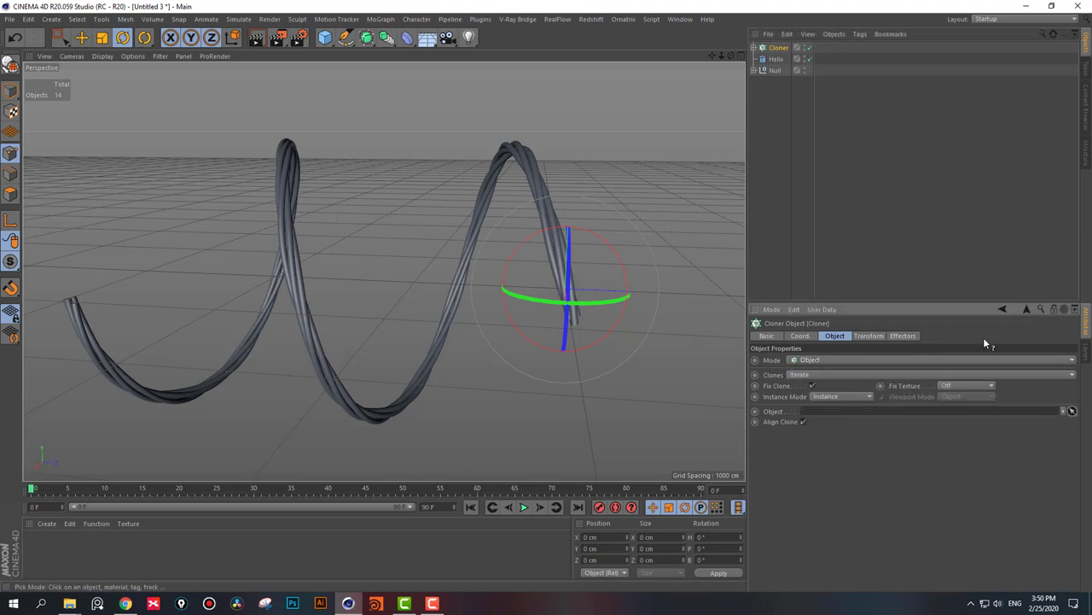
left_click(776, 60)
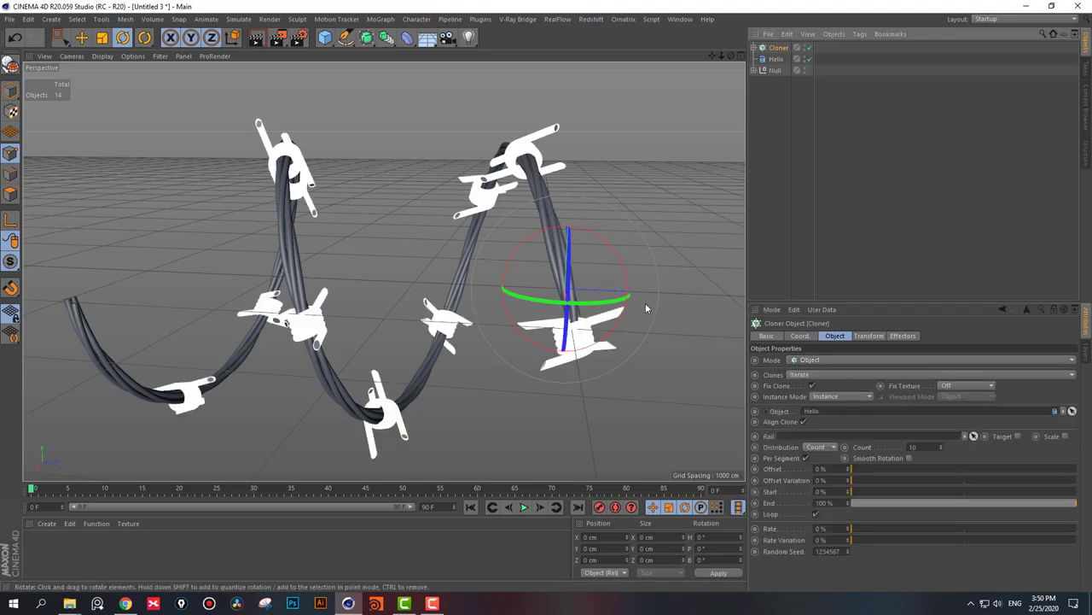
- Inspect the cloned barbs and slide them along the wire with Cloner Offset 3%
left_click_drag(564, 294, 646, 300, "alt")
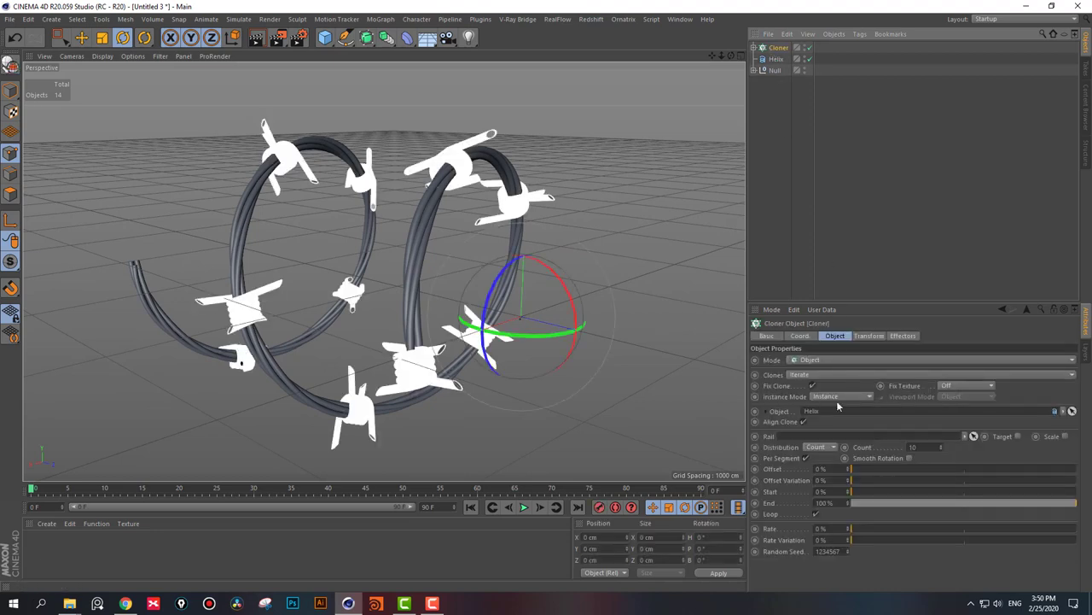
scroll(926, 445, "up", 1)
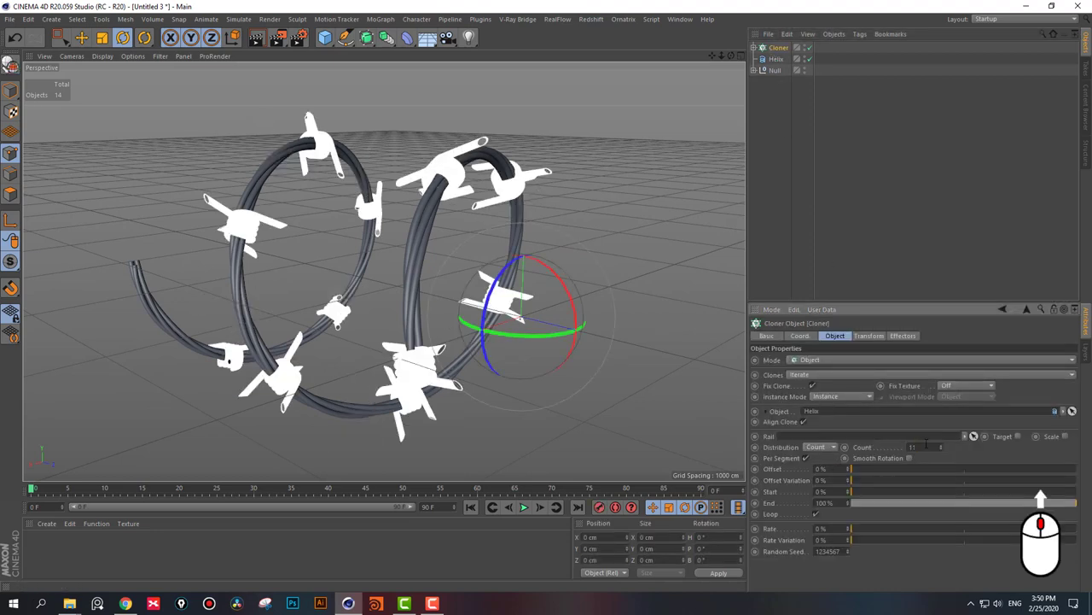
scroll(926, 444, "up", 1)
left_click_drag(469, 367, 536, 359, "alt")
left_click_drag(471, 305, 546, 300, "alt")
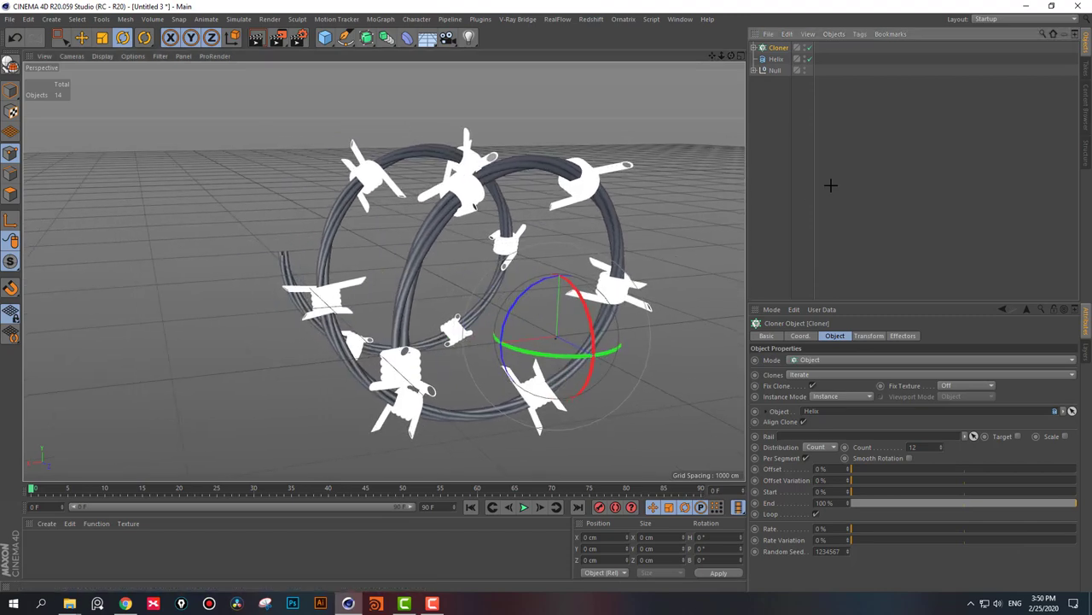
left_click(777, 85)
left_click(775, 49)
left_click_drag(835, 471, 835, 469)
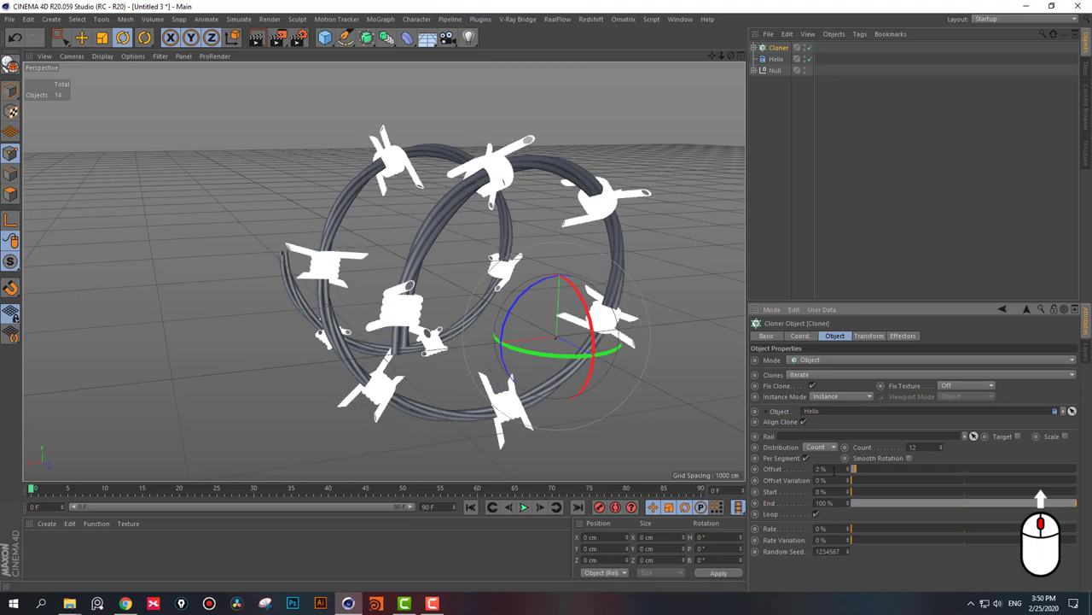
mouse_move(835, 468)
left_mouse_down()
mouse_move(847, 480)
mouse_move(964, 488)
left_mouse_up()
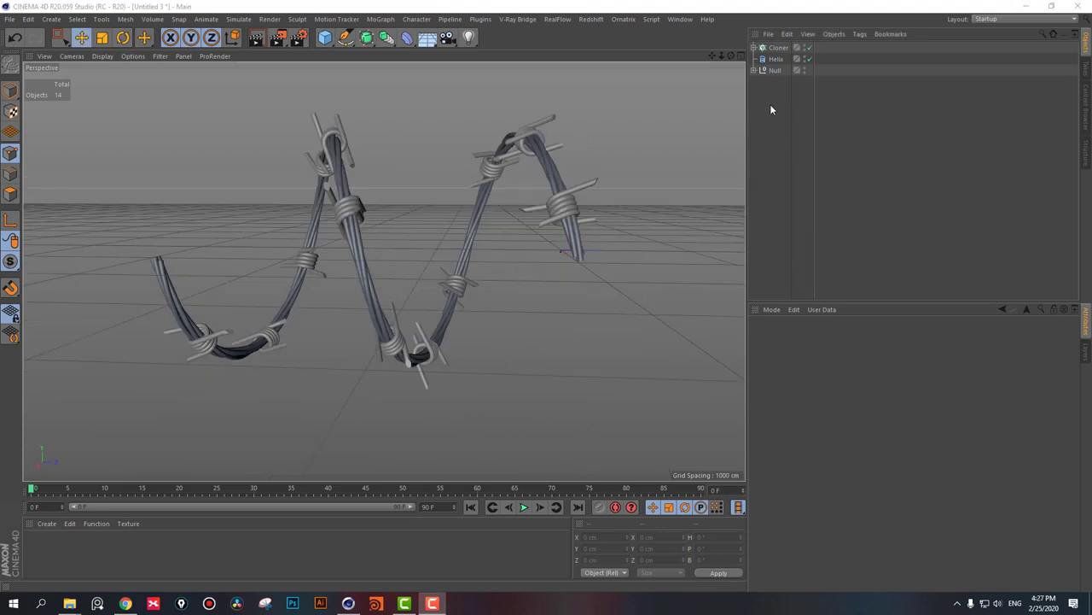
- Group every object under a new Null with Ctrl+A and Alt+G, then inspect the wire rings
key("ctrl+a")
key("alt+g")
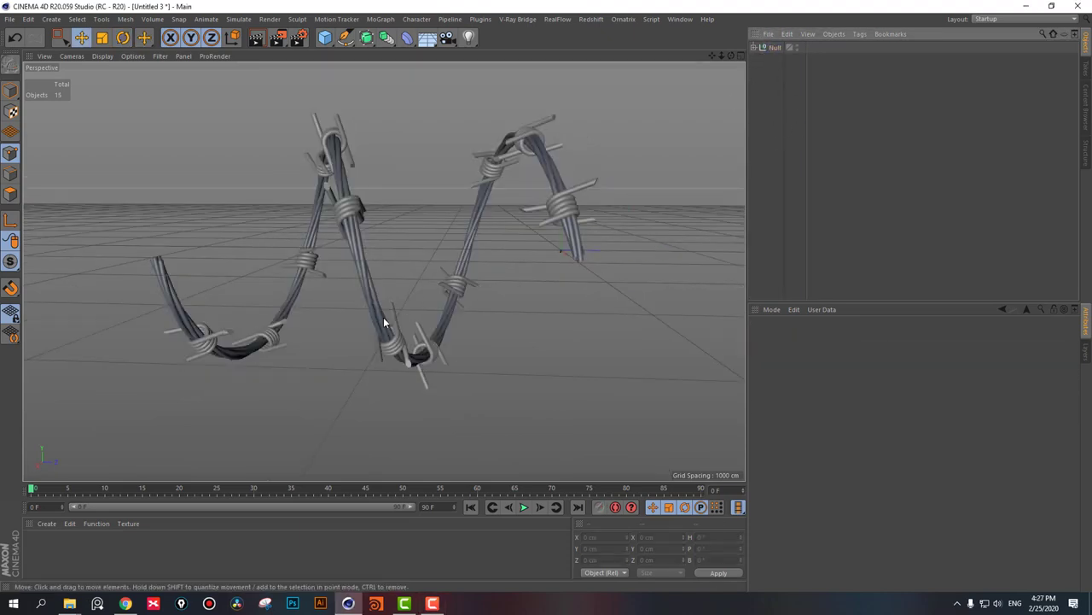
left_click_drag(283, 308, 463, 325, "alt")
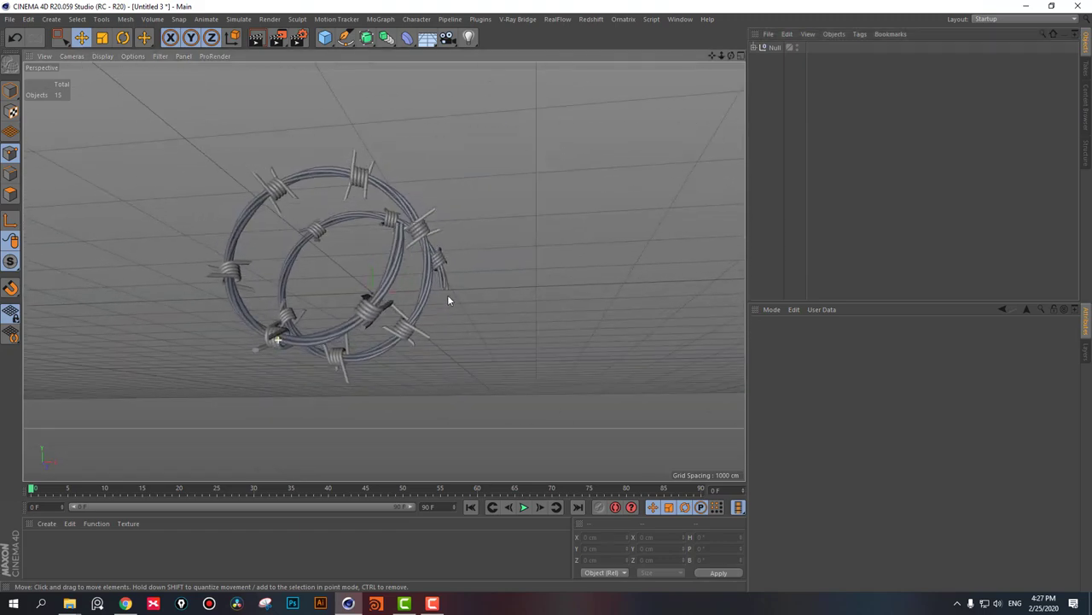
right_click_drag(464, 324, 531, 297, "alt")
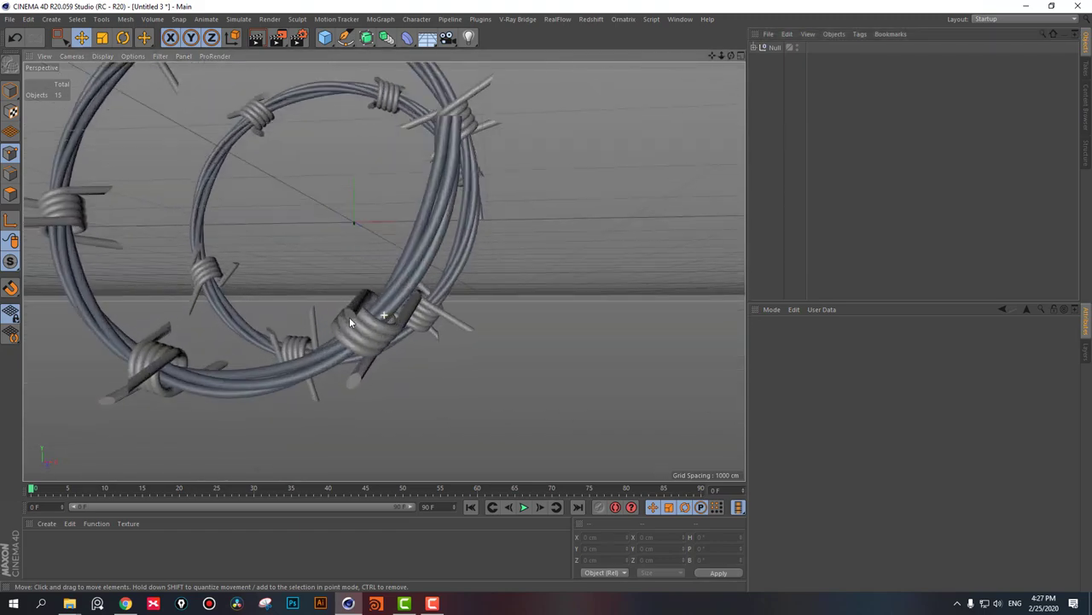
mouse_move(531, 297)
left_mouse_down("alt")
mouse_move(479, 302)
mouse_move(499, 291)
mouse_move(482, 285)
mouse_move(498, 312)
mouse_move(346, 317)
mouse_move(388, 299)
mouse_move(496, 304)
mouse_move(445, 233)
mouse_move(392, 245)
mouse_move(424, 258)
left_mouse_up("alt")
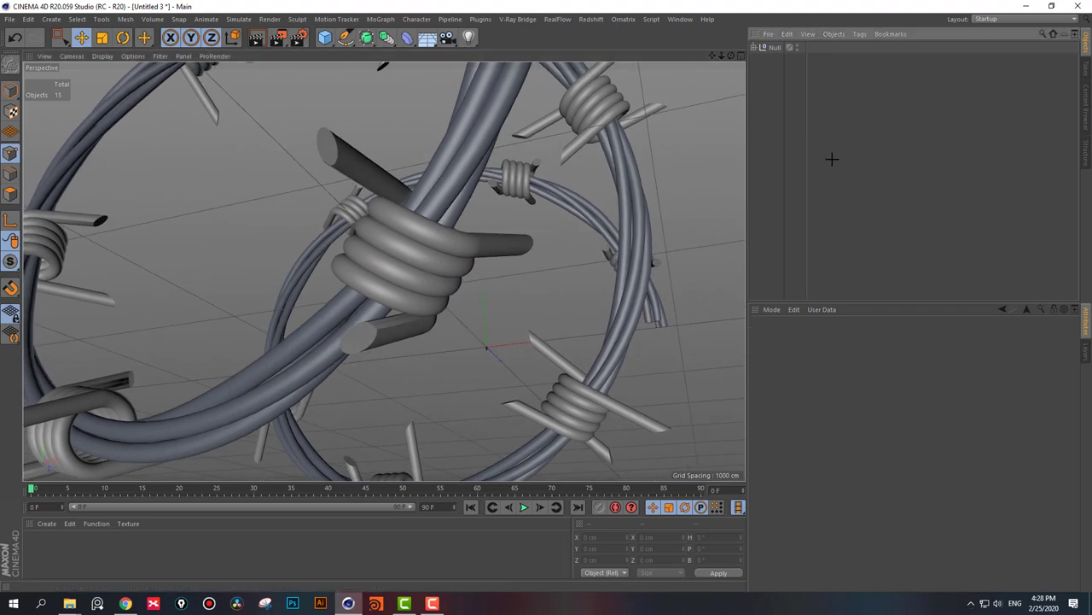
- Add a Camera and create an Instance of the barbed-wire Null
left_click(447, 38)
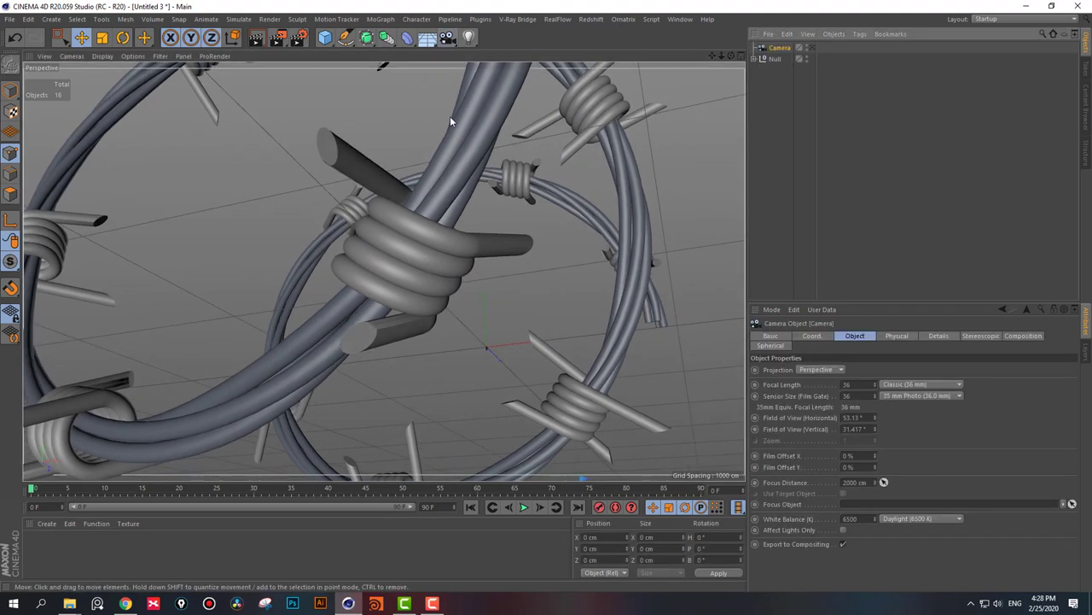
left_click(842, 133)
left_click(767, 59)
left_click(387, 38)
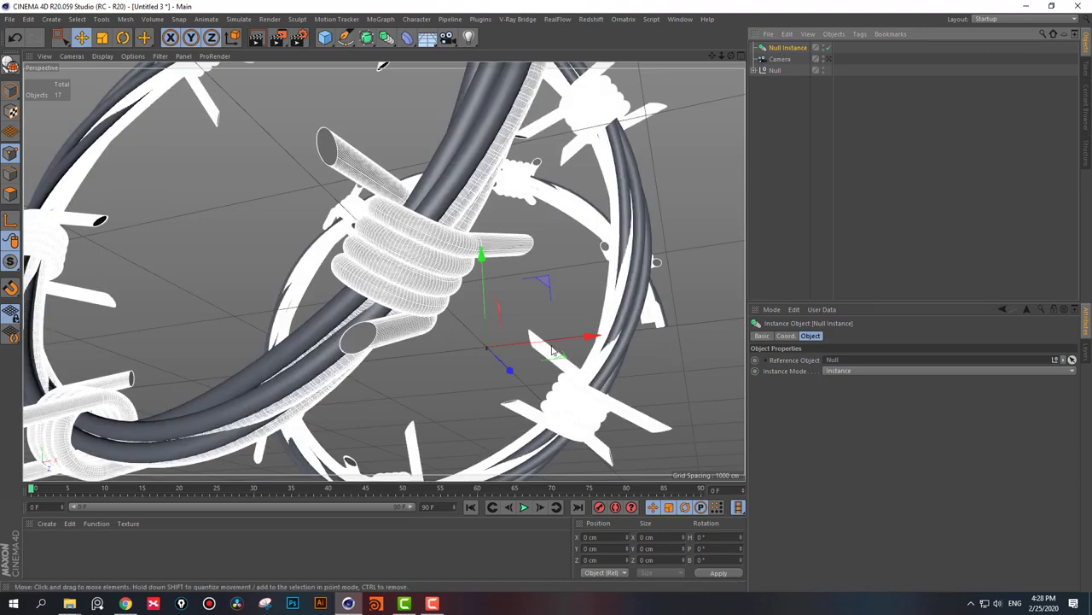
- Move the Null Instance up-left of the original and place it at the list bottom
mouse_move(509, 369)
left_mouse_down()
mouse_move(599, 435)
mouse_move(492, 441)
left_mouse_up()
left_click_drag(396, 270, 388, 324)
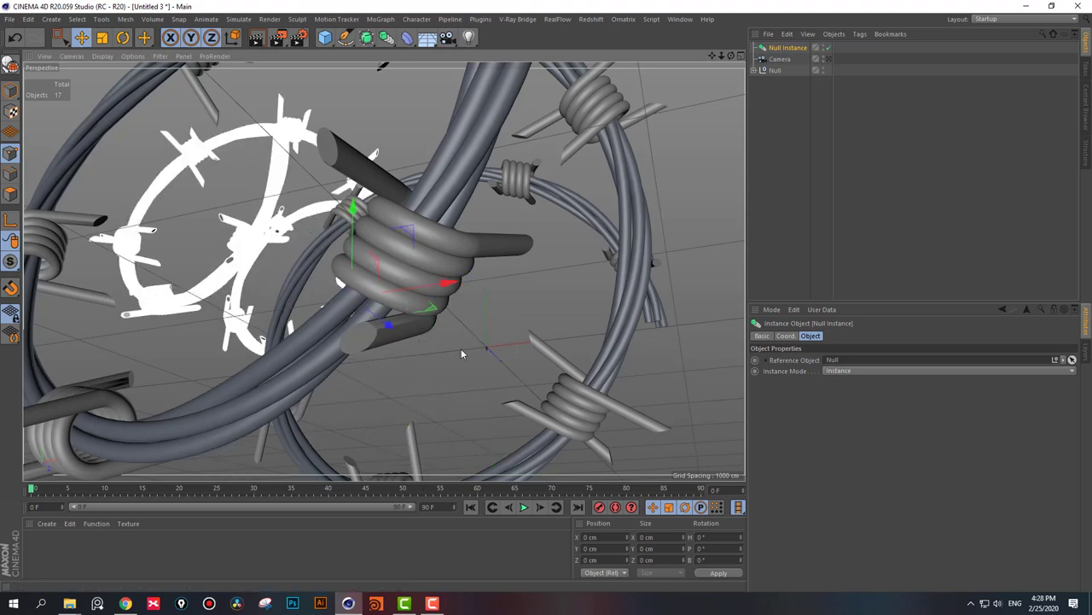
left_click(825, 169)
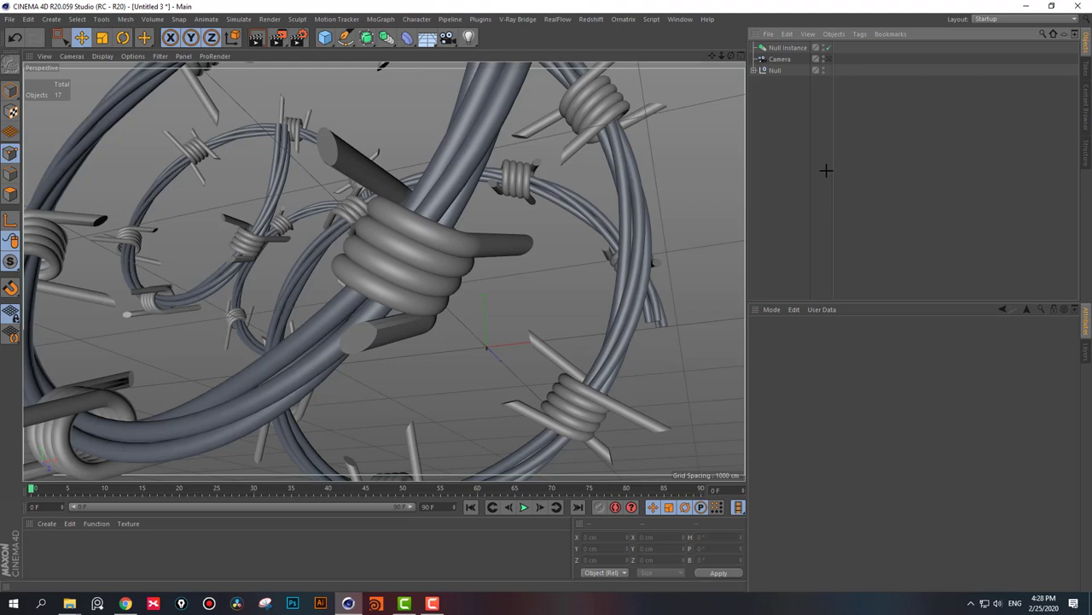
left_click_drag(782, 50, 775, 117)
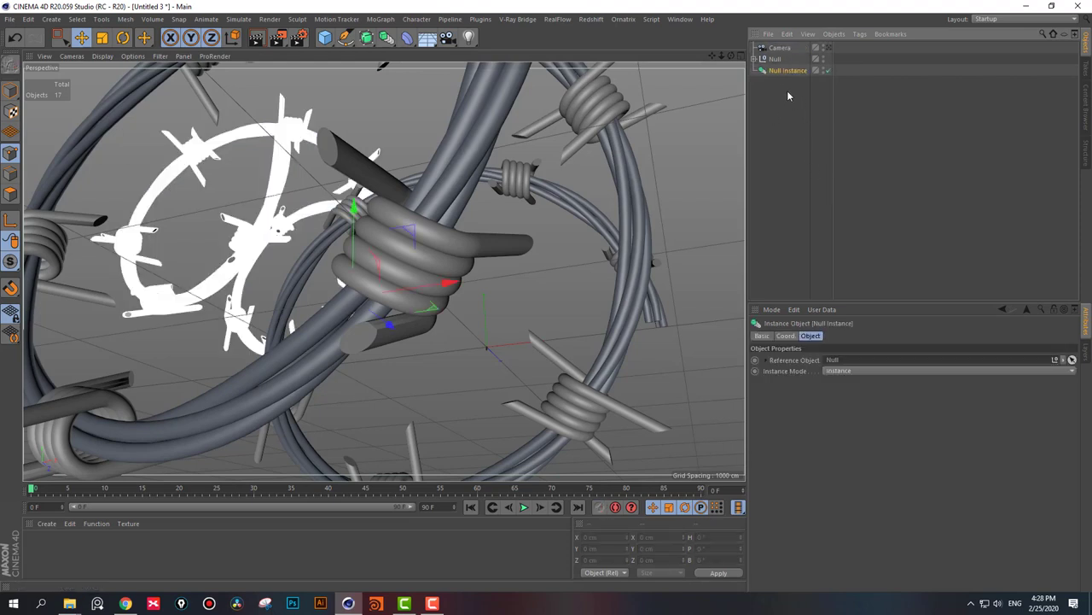
left_click(786, 92)
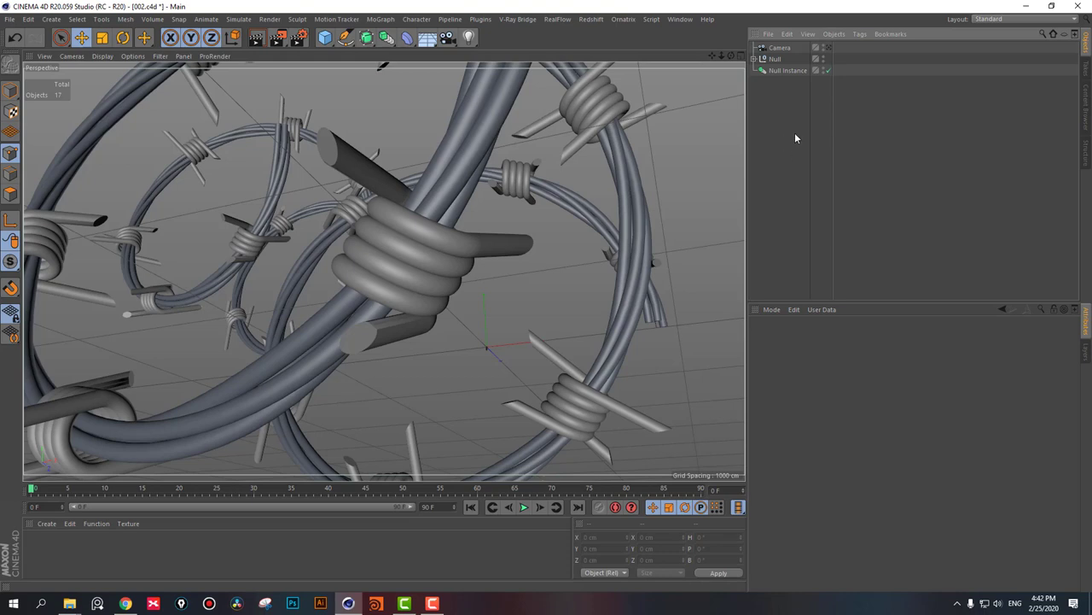
- Add a Redshift Camera tag to the Camera
left_click(778, 48)
right_click(780, 47)
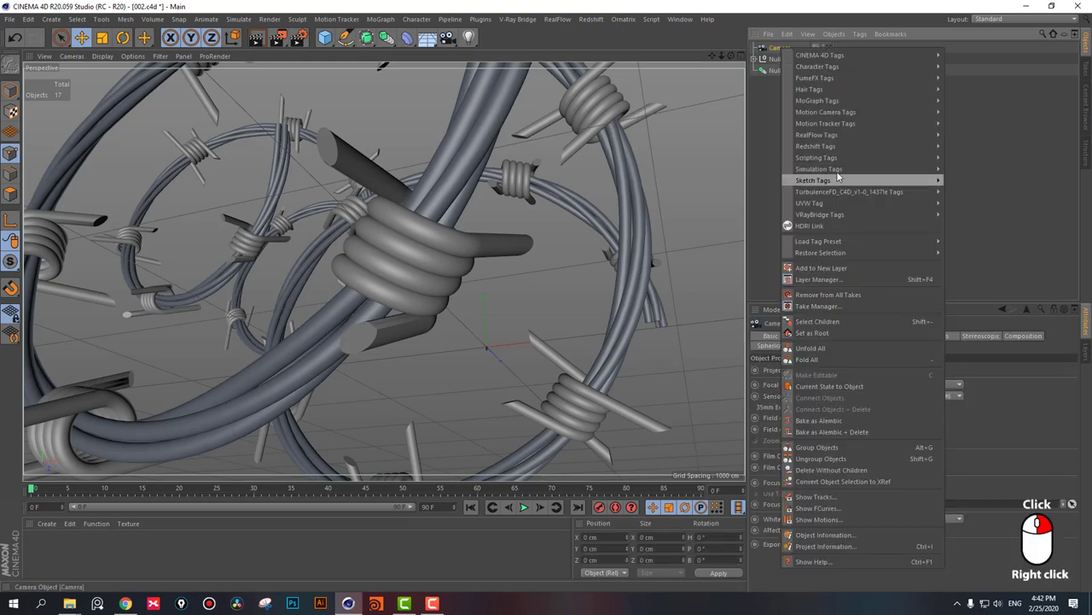
mouse_move(816, 146)
left_click(979, 146)
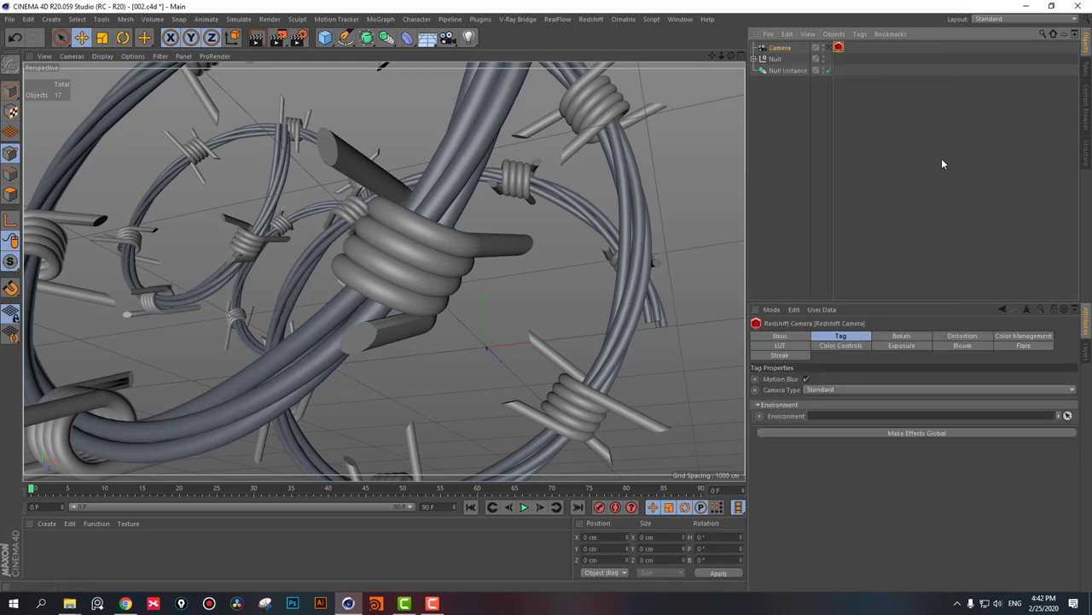
left_click(870, 159)
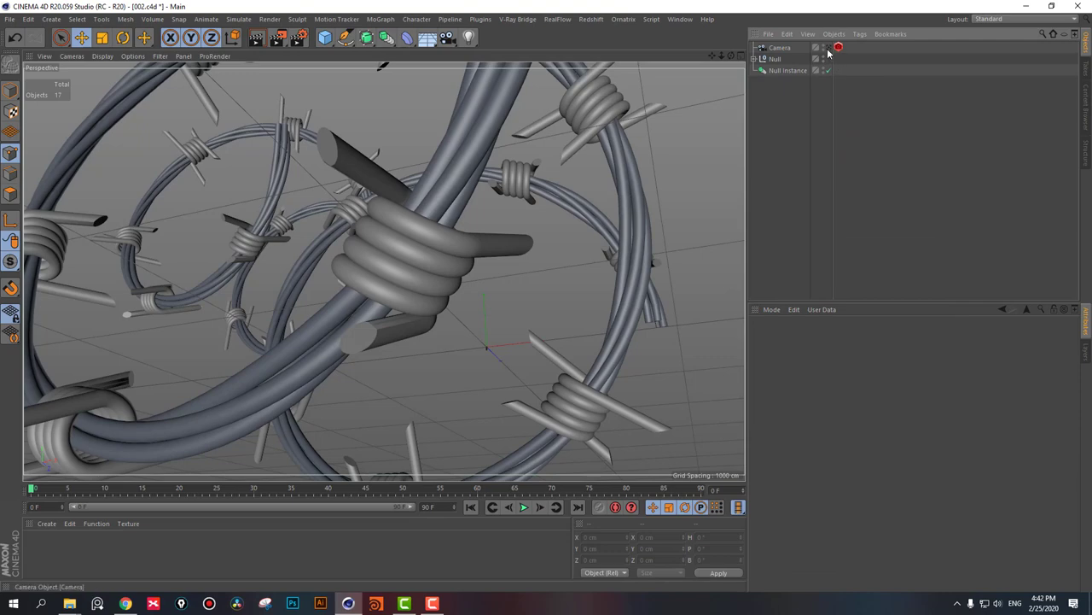
left_click_drag(717, 54, 384, 271)
- Raise the Cloner Offset to 5%, then collapse the Null group and clear the selection
left_click(755, 59)
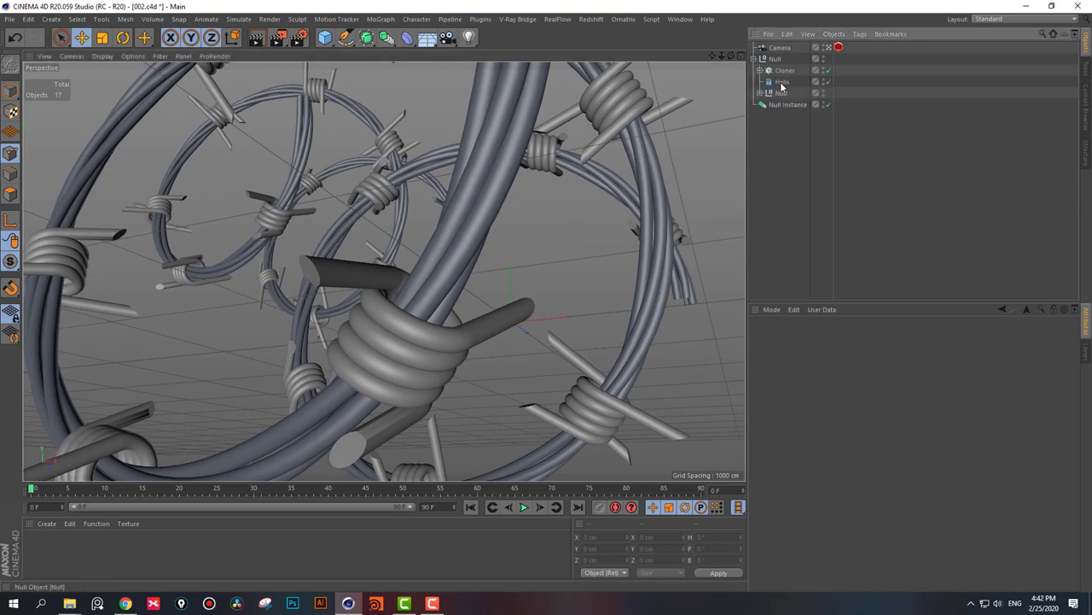
left_click(784, 70)
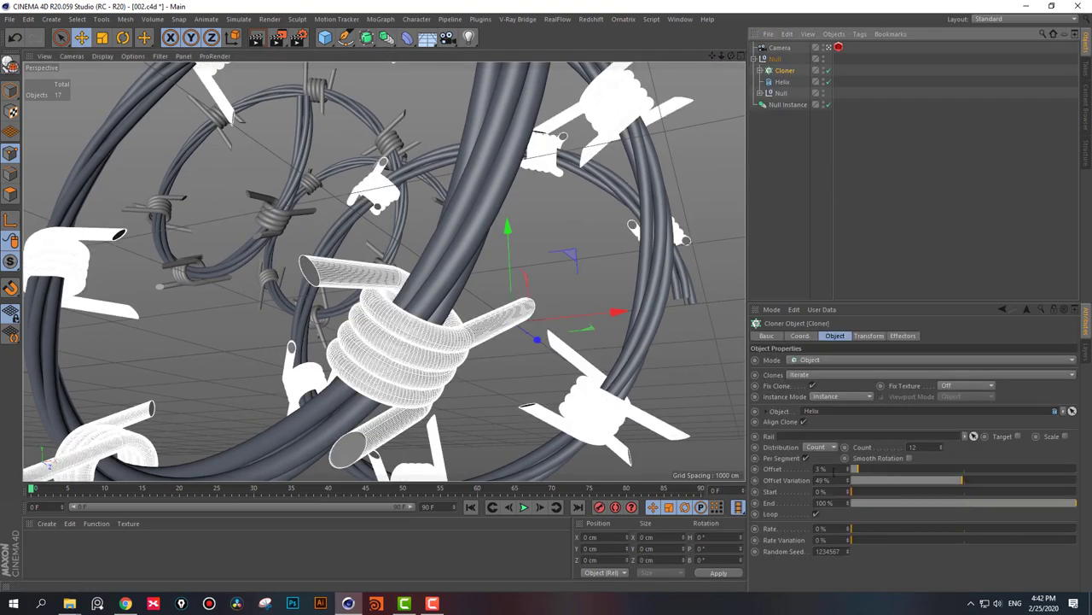
left_click_drag(835, 478, 826, 469)
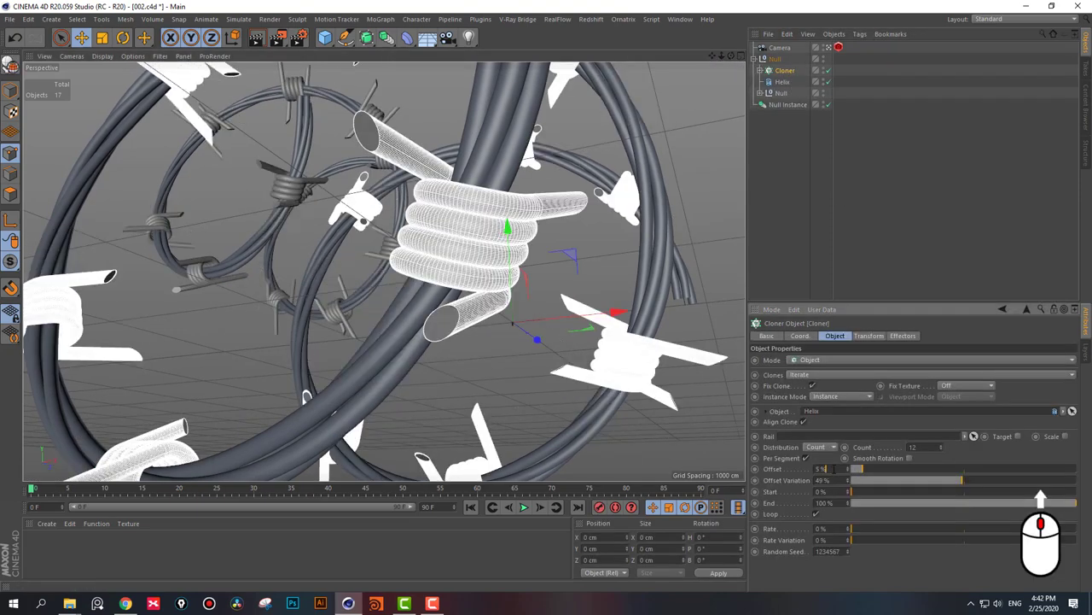
left_click(799, 161)
mouse_move(449, 249)
left_mouse_down("alt")
mouse_move(439, 241)
mouse_move(489, 230)
left_mouse_up("alt")
left_click(754, 59)
left_click(795, 122)
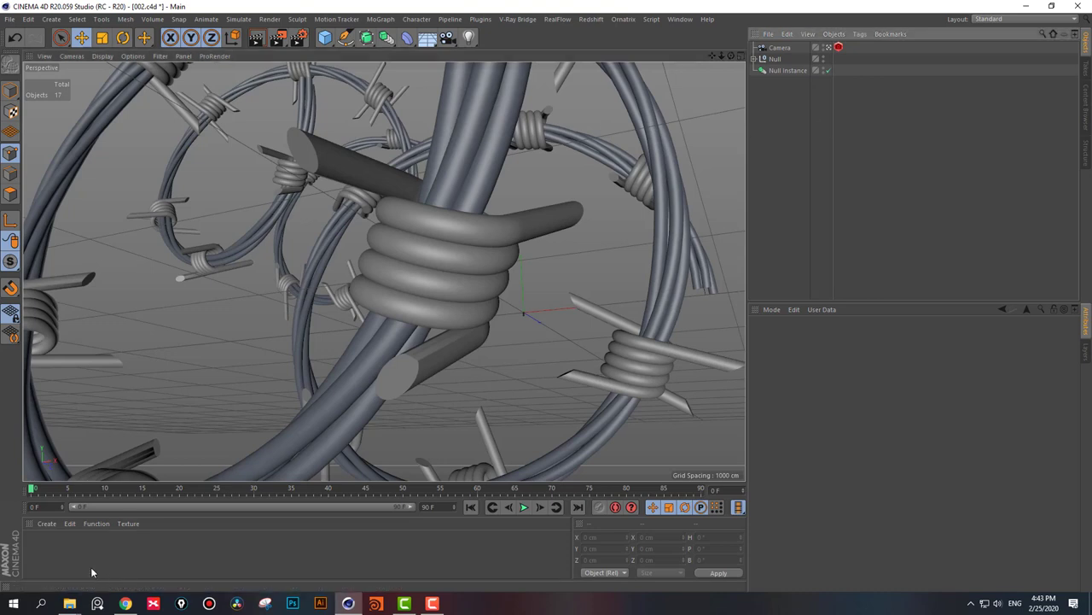
- Create an RS Material, apply it to Null and Null Instance, and switch to the RS (User) layout
left_click(51, 525)
mouse_move(61, 403)
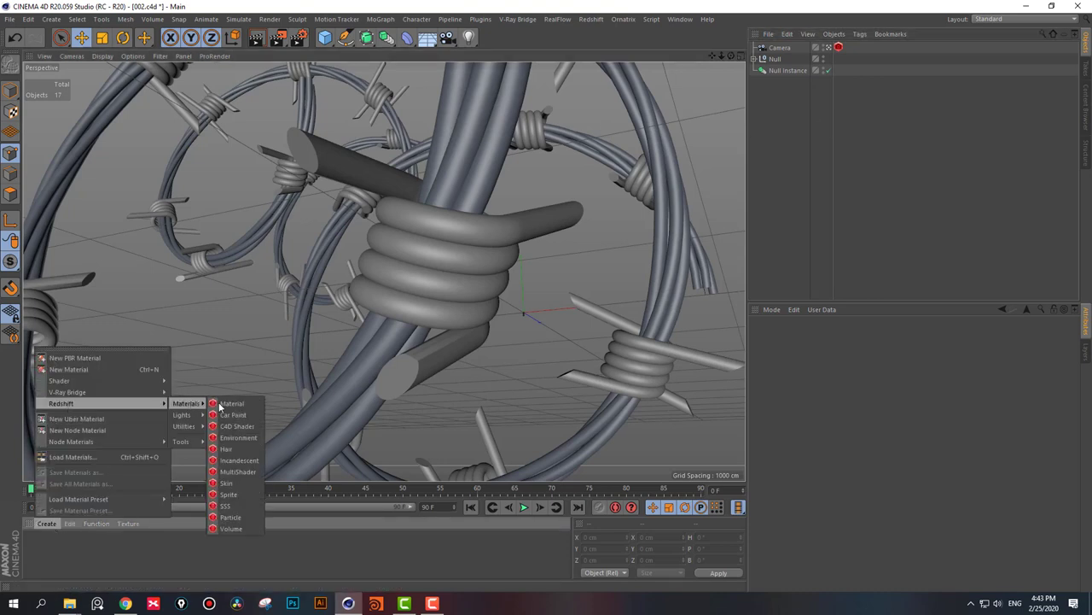
left_click(230, 408)
left_click(83, 550)
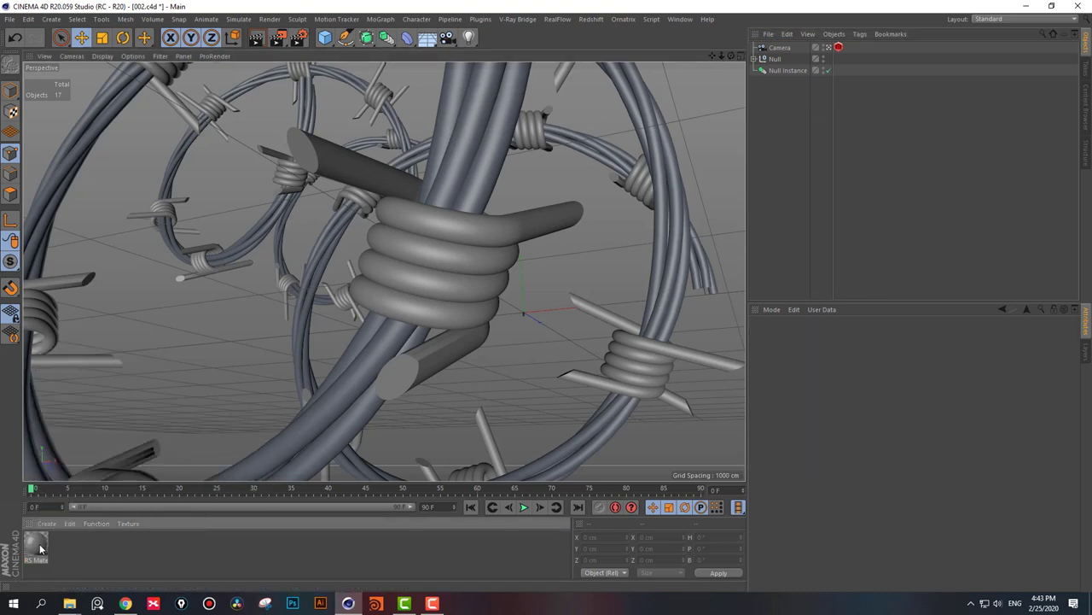
left_click_drag(36, 544, 689, 181)
left_click_drag(776, 64, 777, 60)
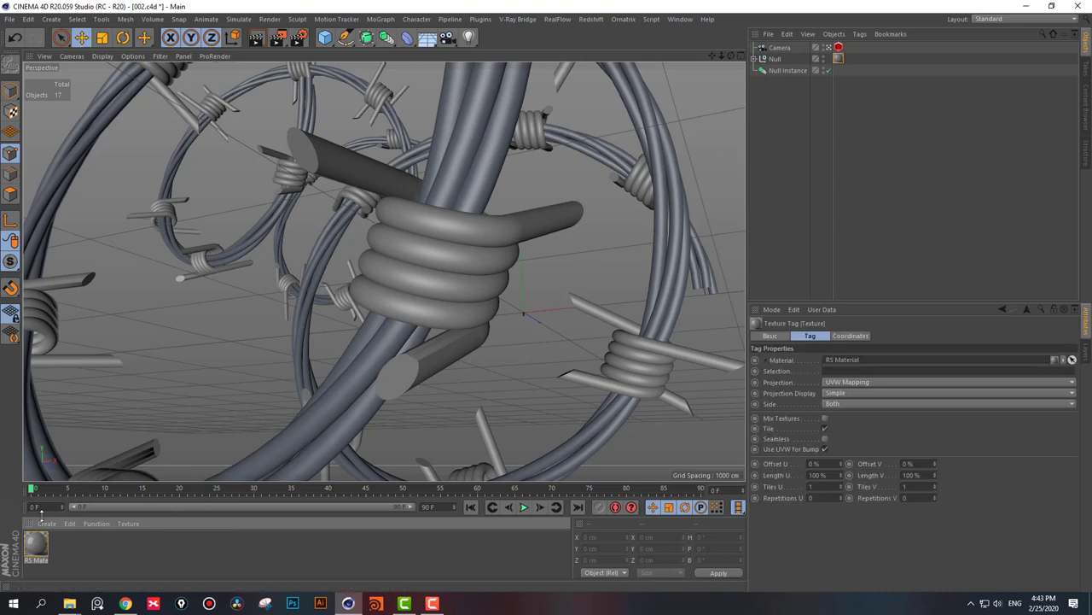
left_click_drag(581, 304, 838, 70)
left_click(874, 131)
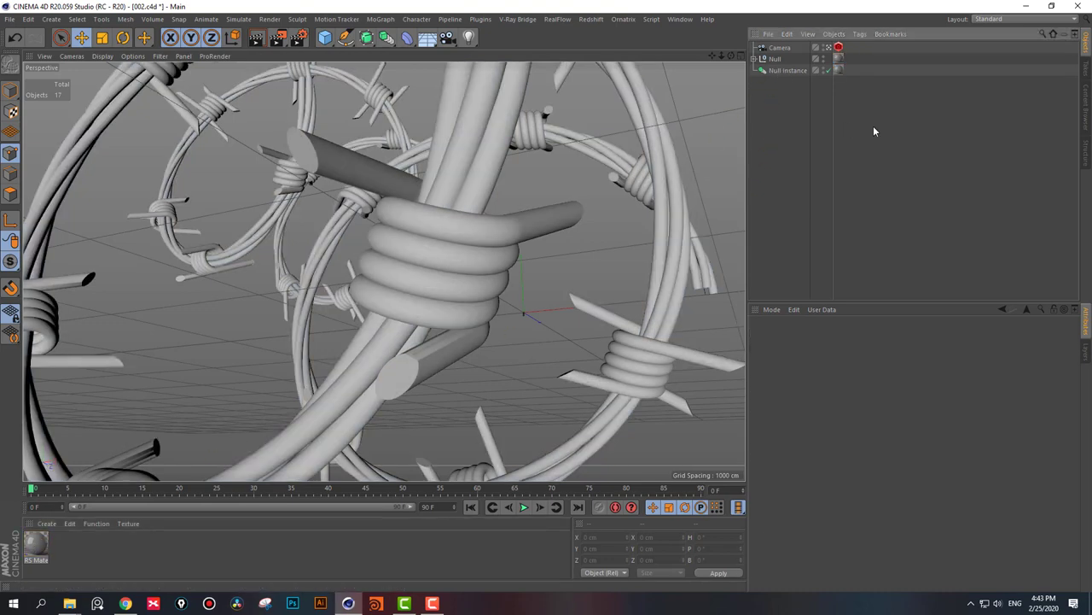
left_click(1020, 19)
left_click(982, 161)
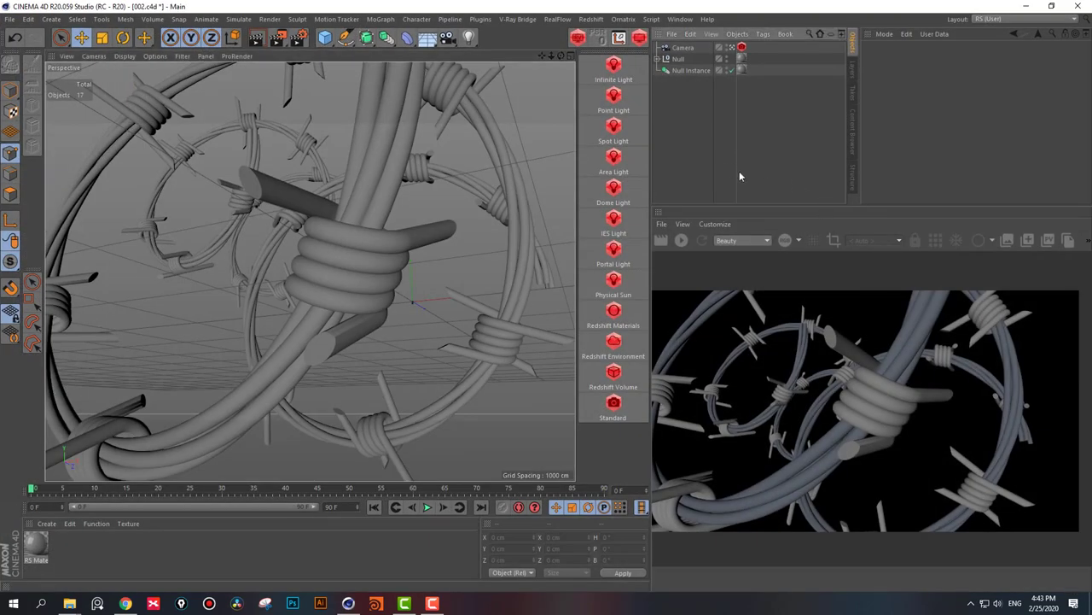
- Start the Redshift RenderView and add an RS Dome Light using HDRI.exr as its Dome Map
left_click(681, 240)
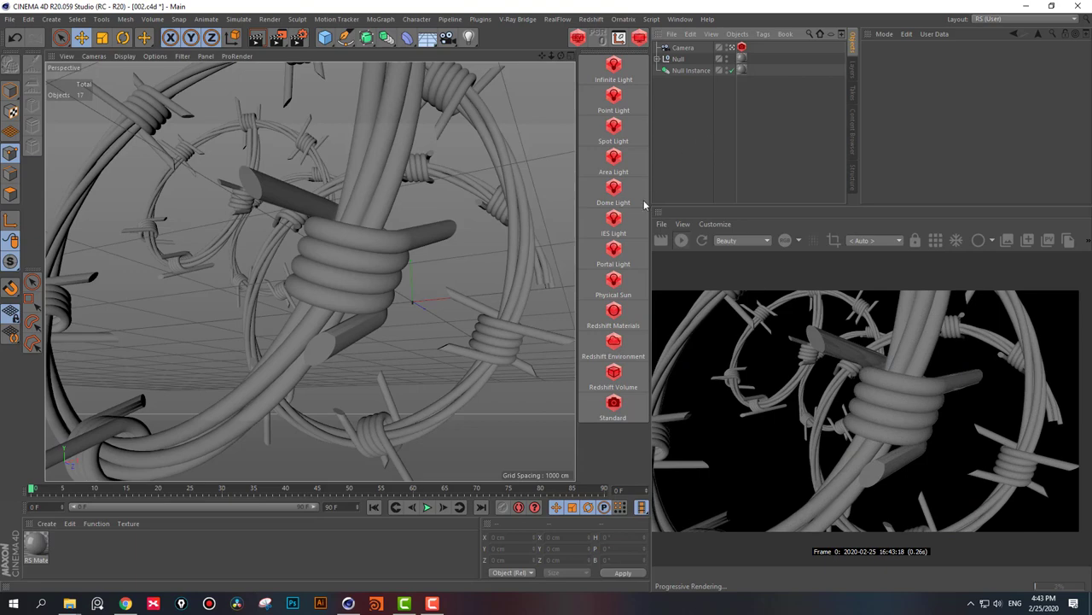
left_click(614, 192)
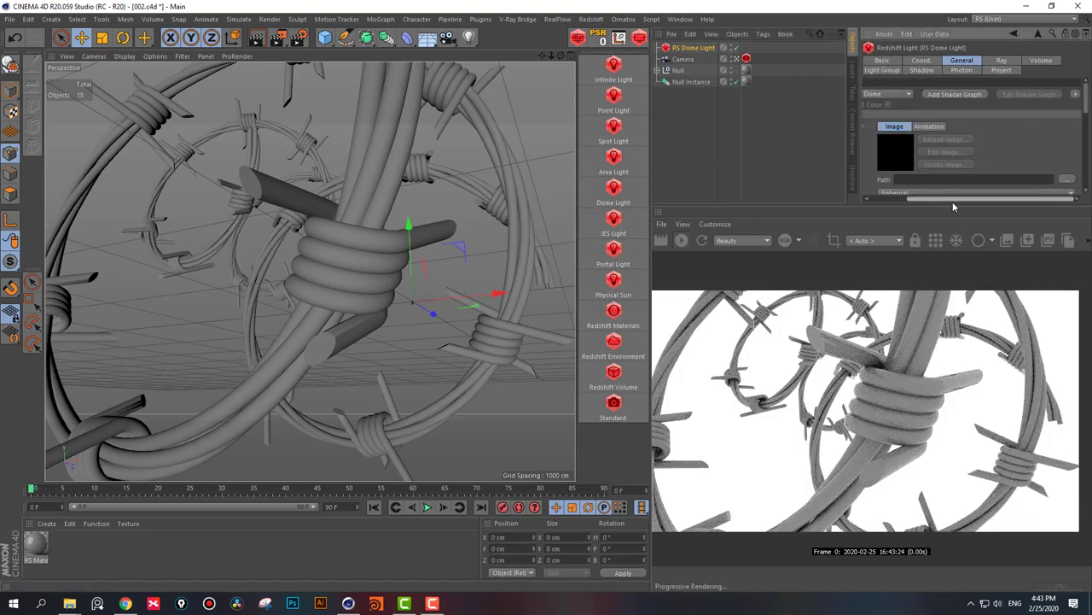
left_click(1065, 185)
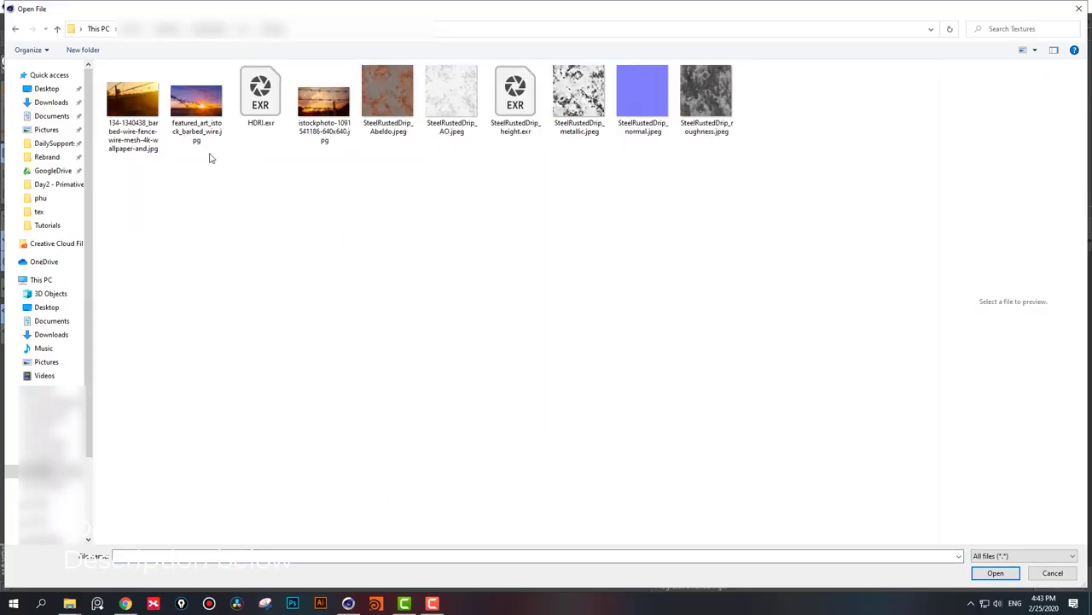
double_click(261, 94)
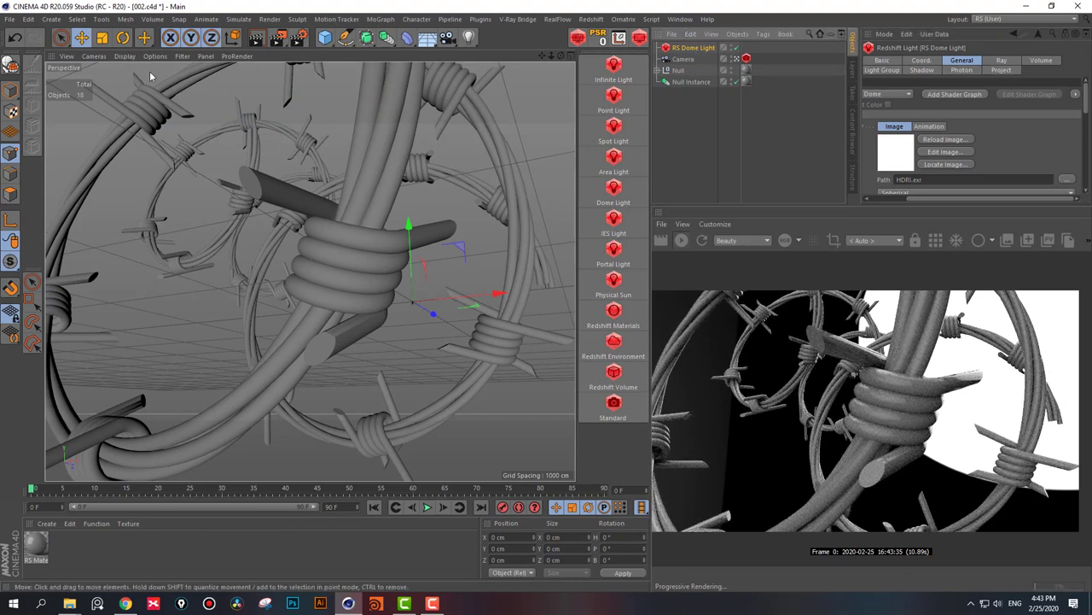
key("r")
left_click_drag(385, 293, 379, 301)
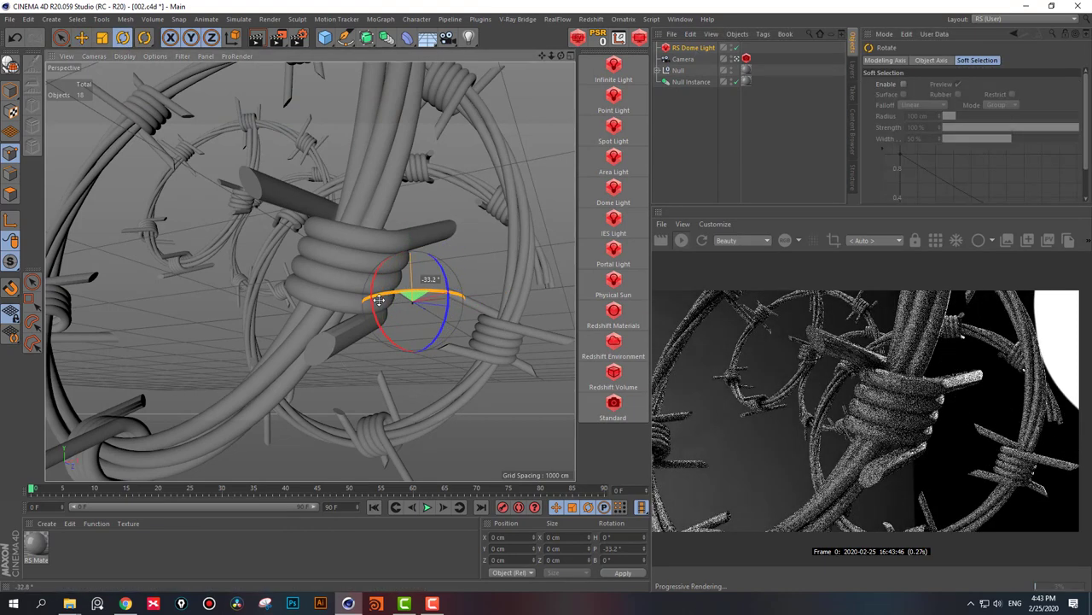
key("ctrl+z")
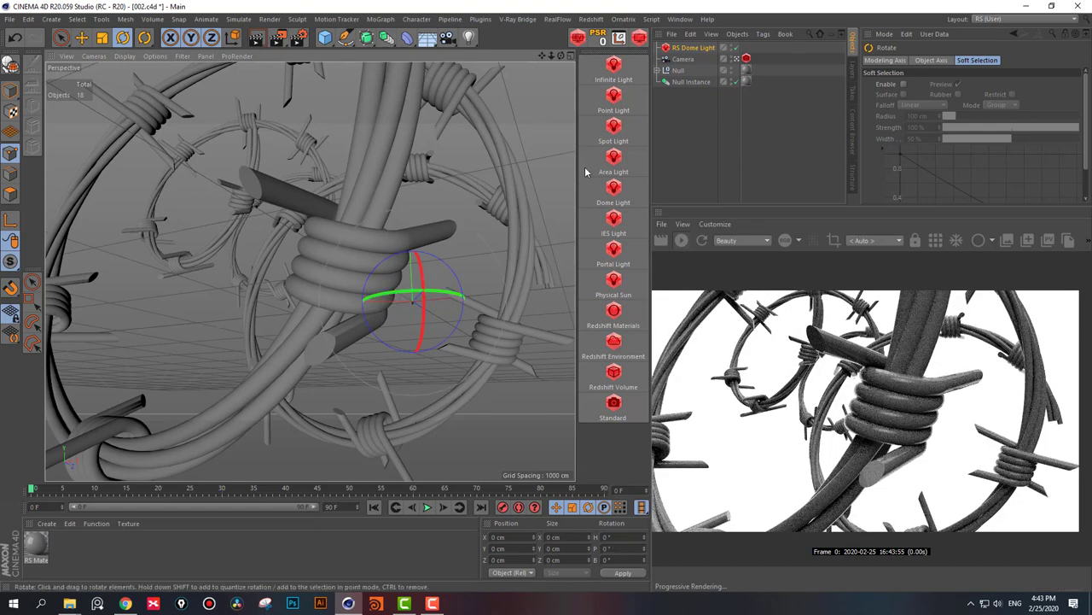
- Untick Enable Background on the dome light and tilt it slightly
left_click(693, 48)
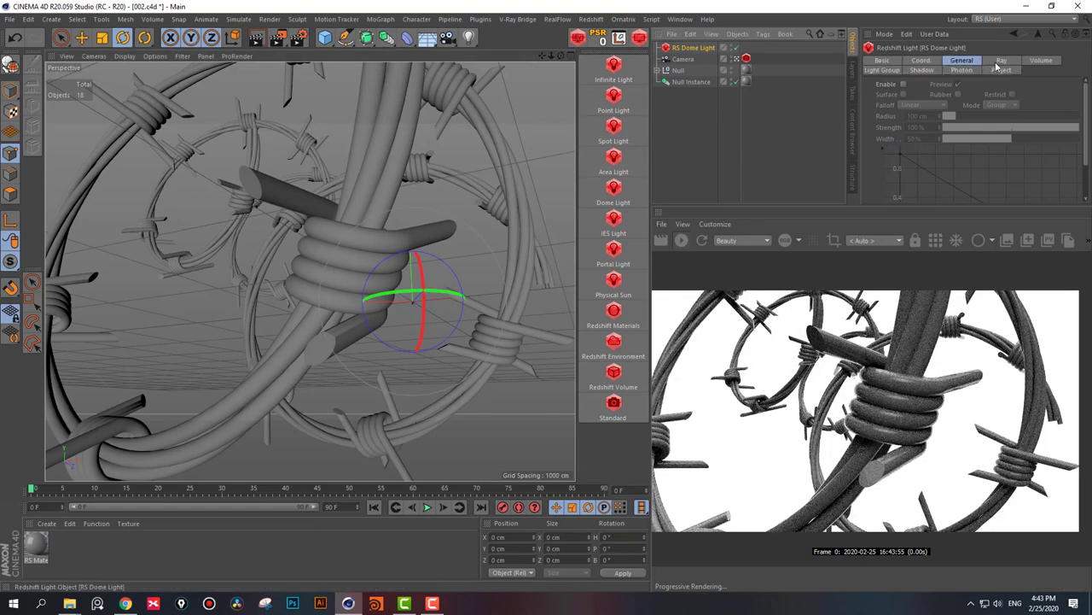
left_click(963, 61)
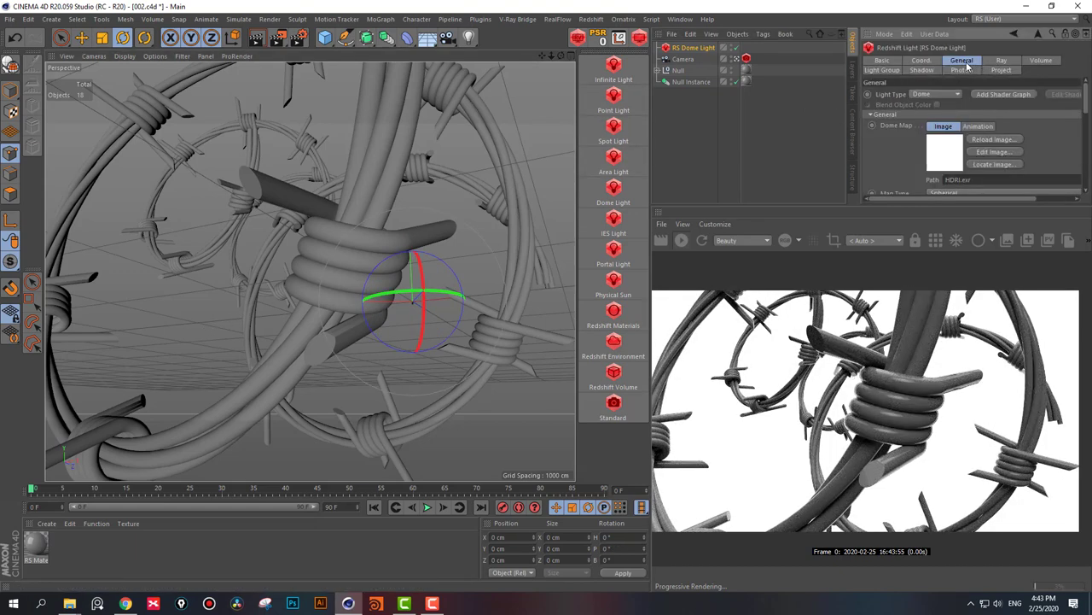
scroll(889, 174, "down", 3)
scroll(889, 171, "down", 3)
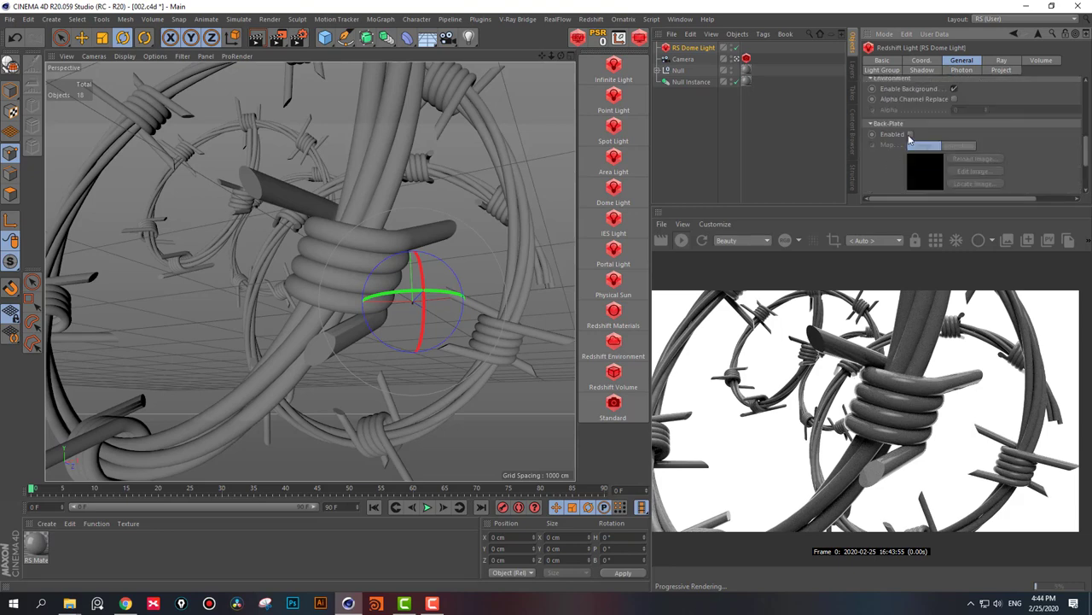
left_click(954, 90)
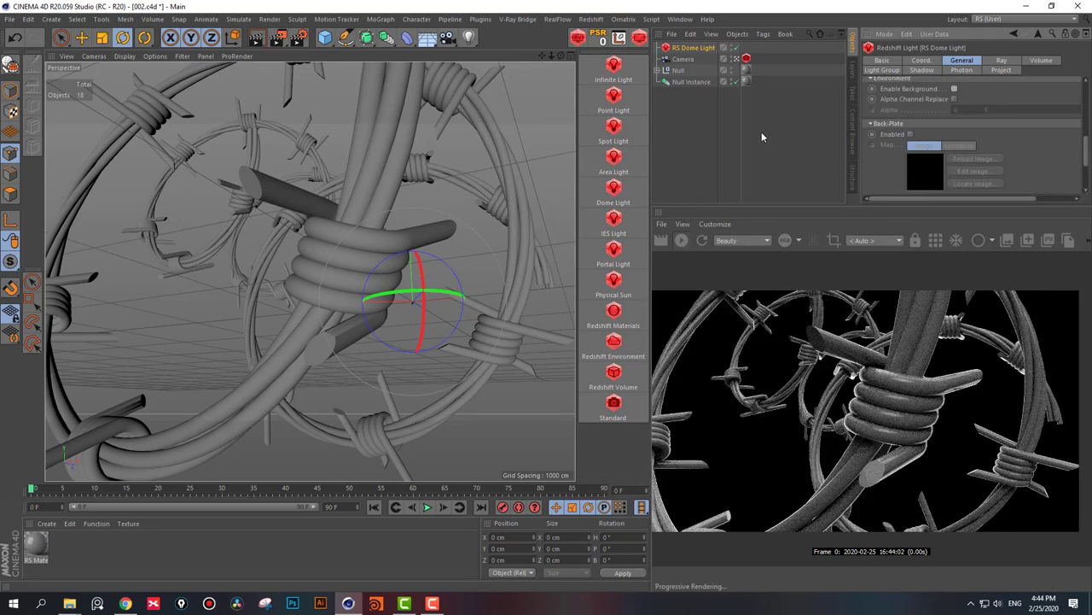
left_click(123, 36)
left_click_drag(435, 298, 441, 296)
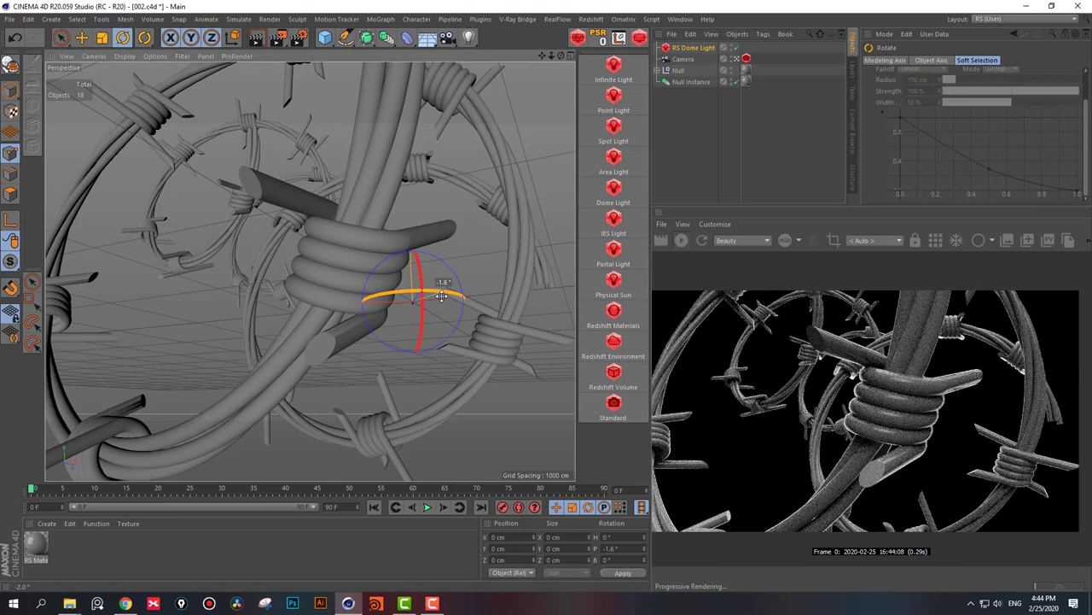
left_click(701, 150)
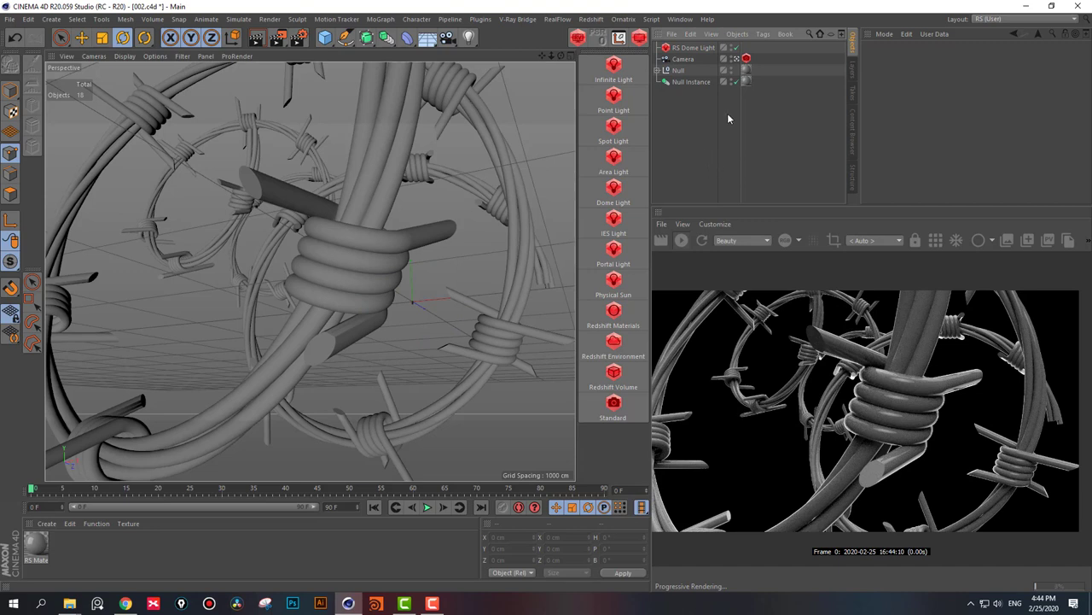
- Enable Bokeh Override on the camera's Redshift tag and pick a focus distance of about 866 cm
left_click(746, 58)
left_click(1014, 60)
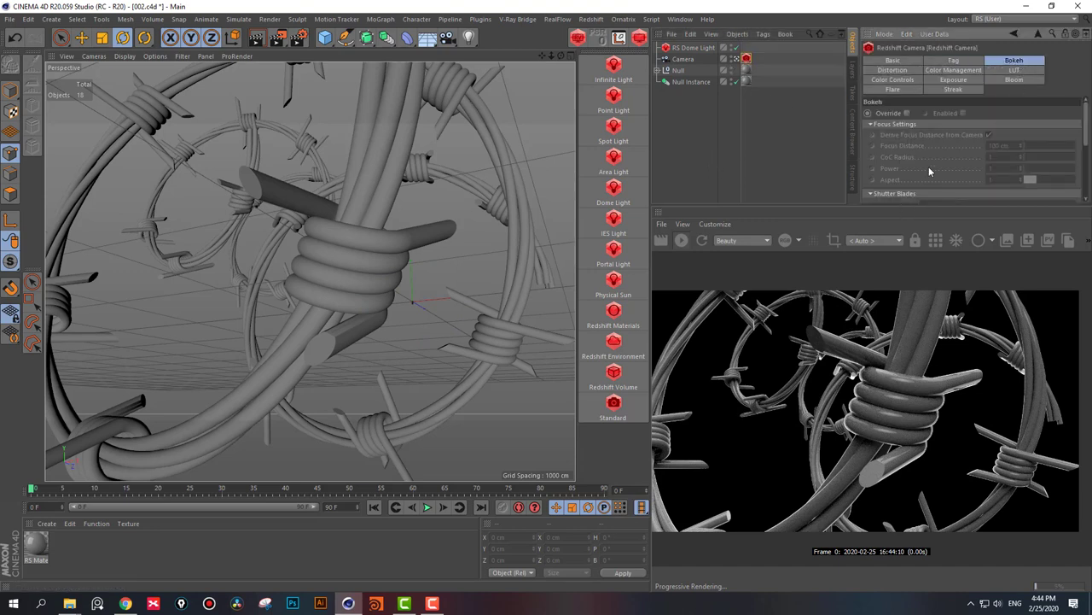
left_click(908, 111)
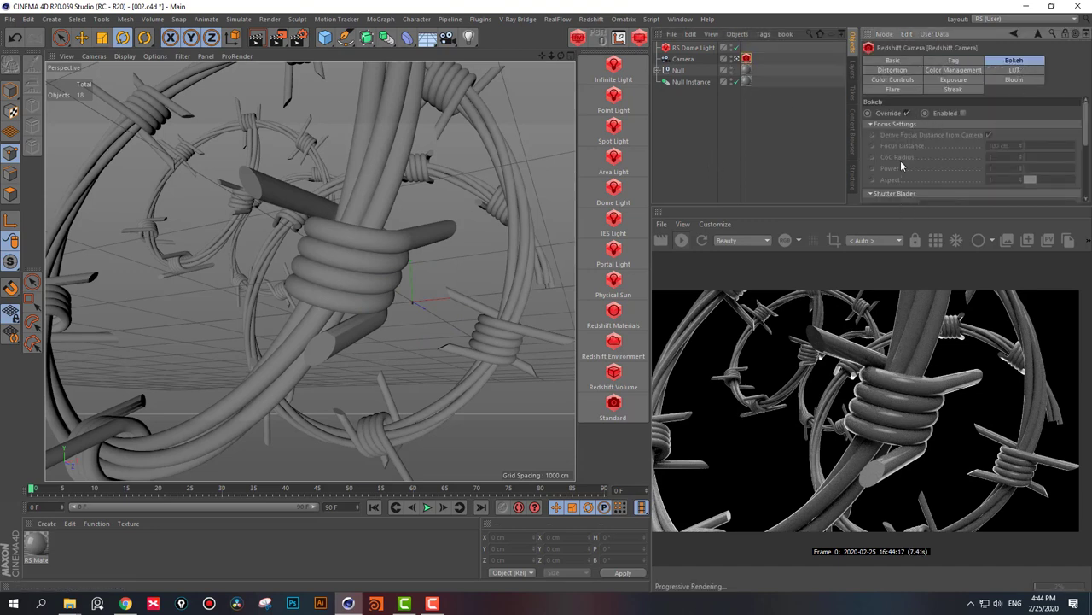
left_click(964, 113)
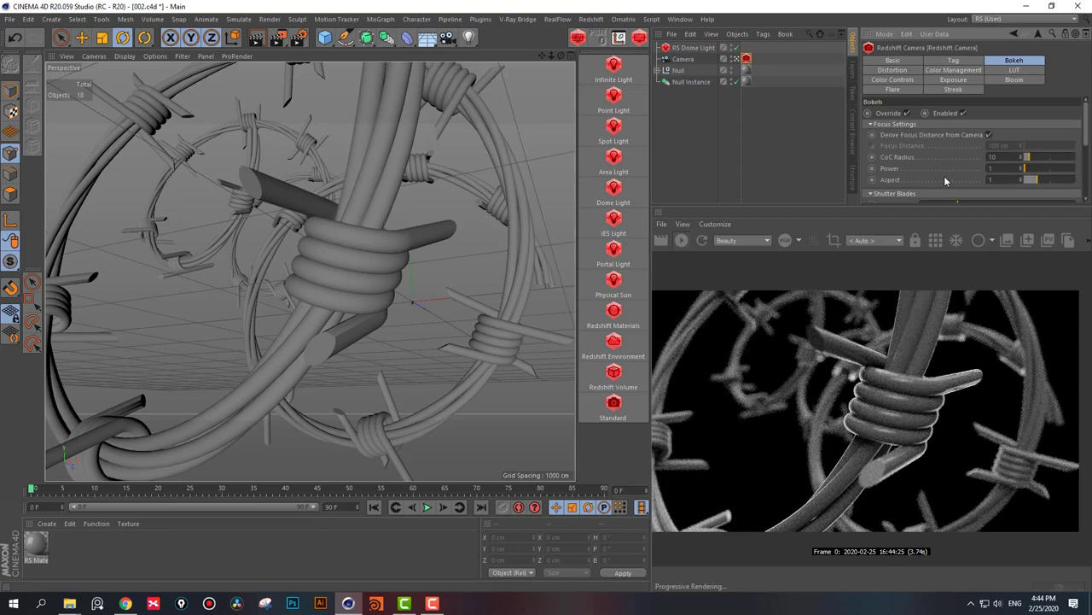
left_click(683, 58)
scroll(917, 165, "down", 3)
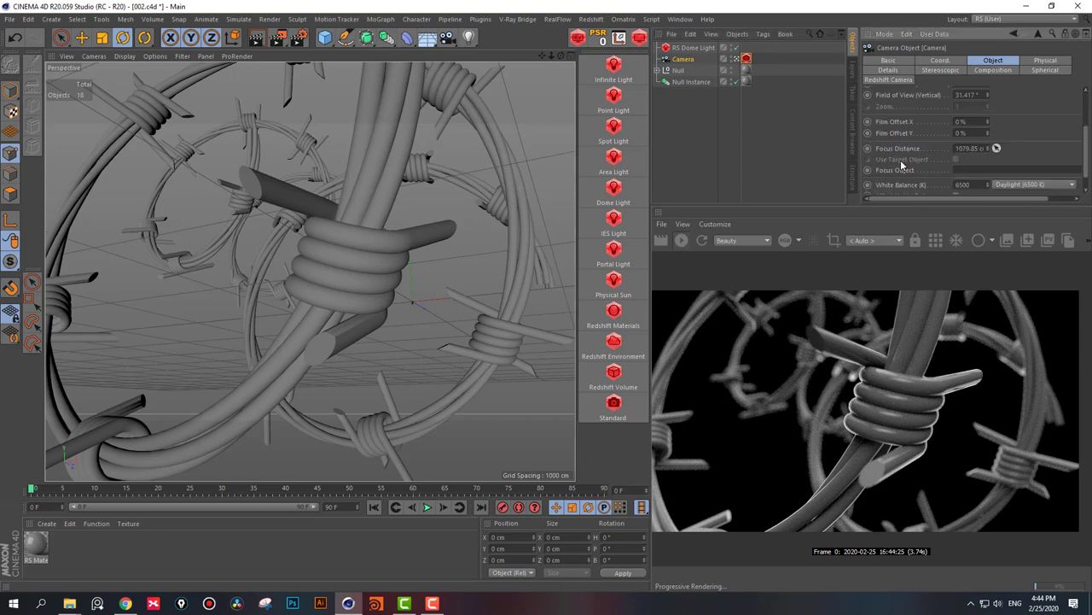
left_click(341, 232)
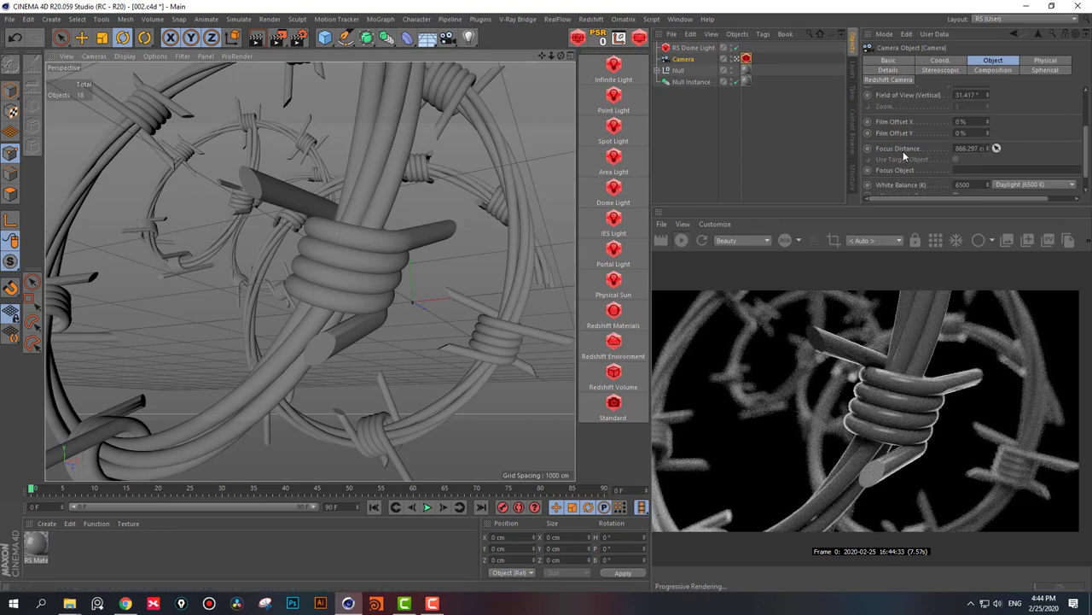
left_click(773, 145)
- In the RS Material's Shader Graph, set Fresnel Type to Metalness and BRDF to GGX
double_click(36, 543)
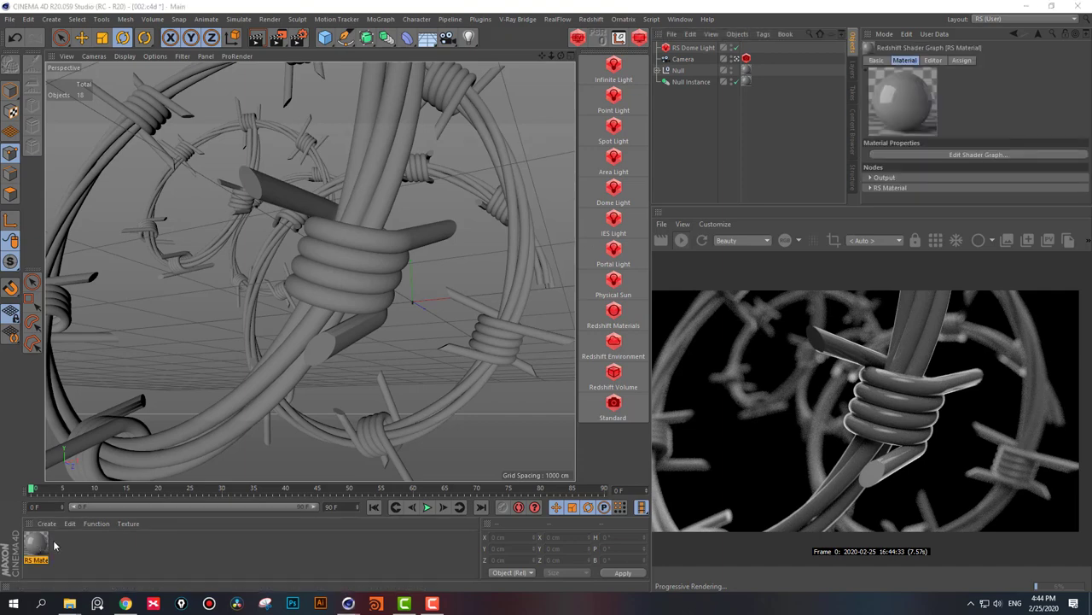
left_click_drag(453, 228, 432, 228)
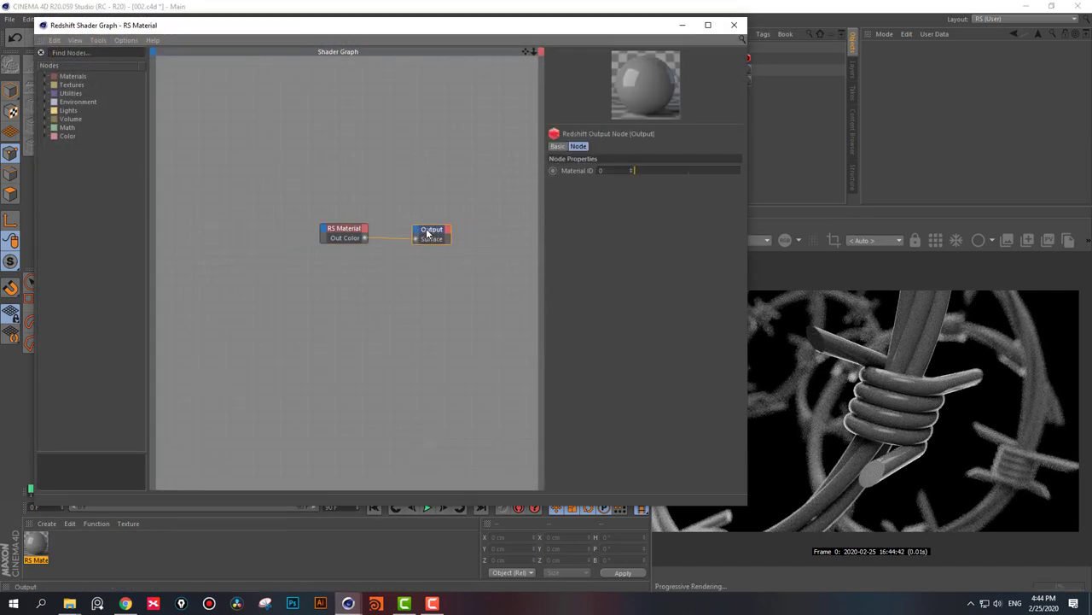
left_click(363, 238)
left_click(626, 367)
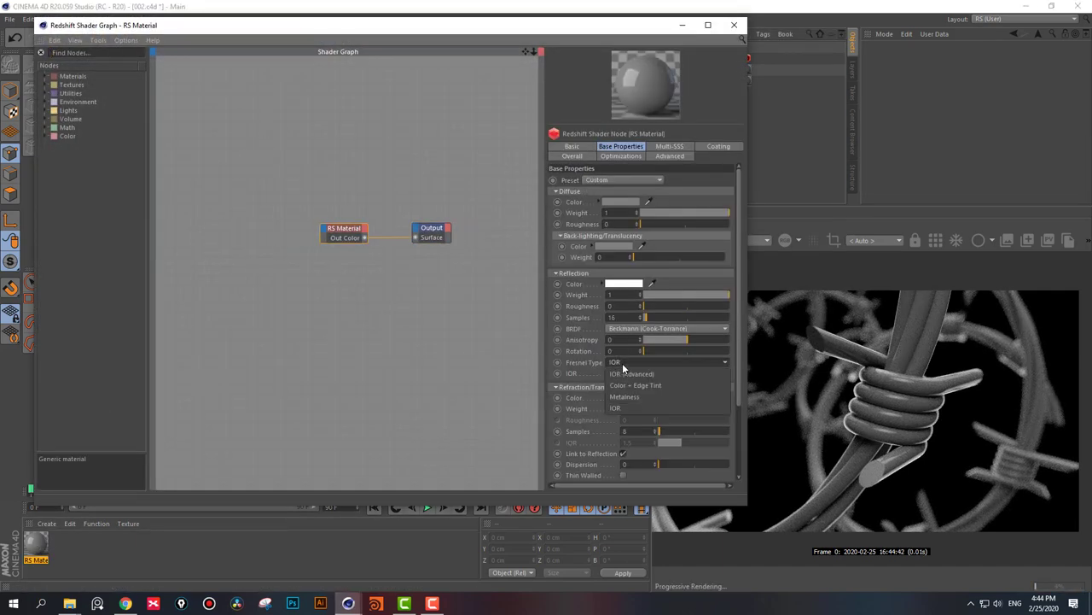
left_click(630, 400)
left_click(666, 328)
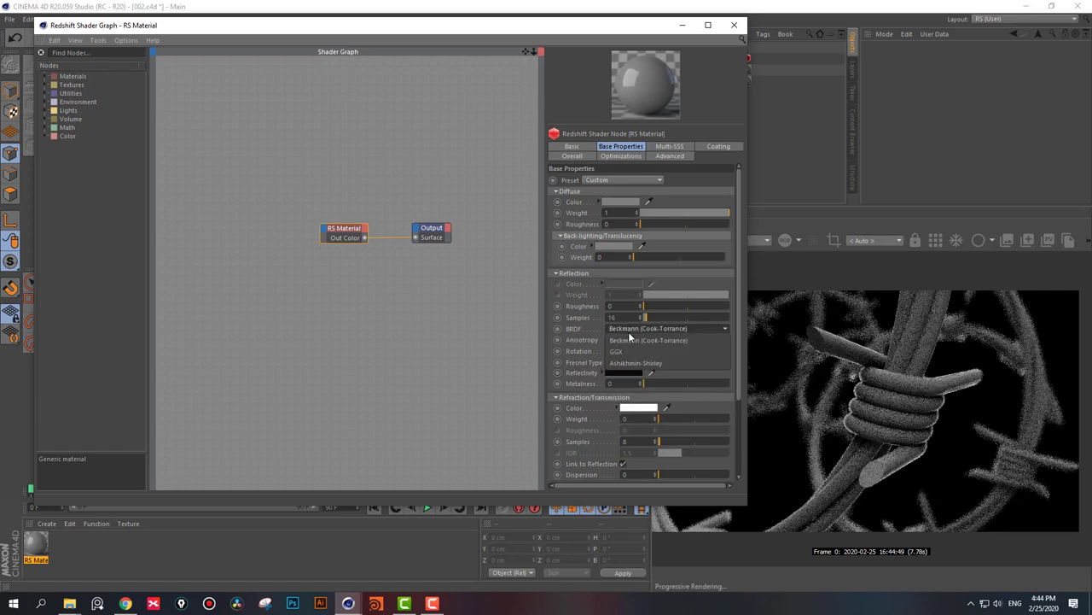
left_click(631, 345)
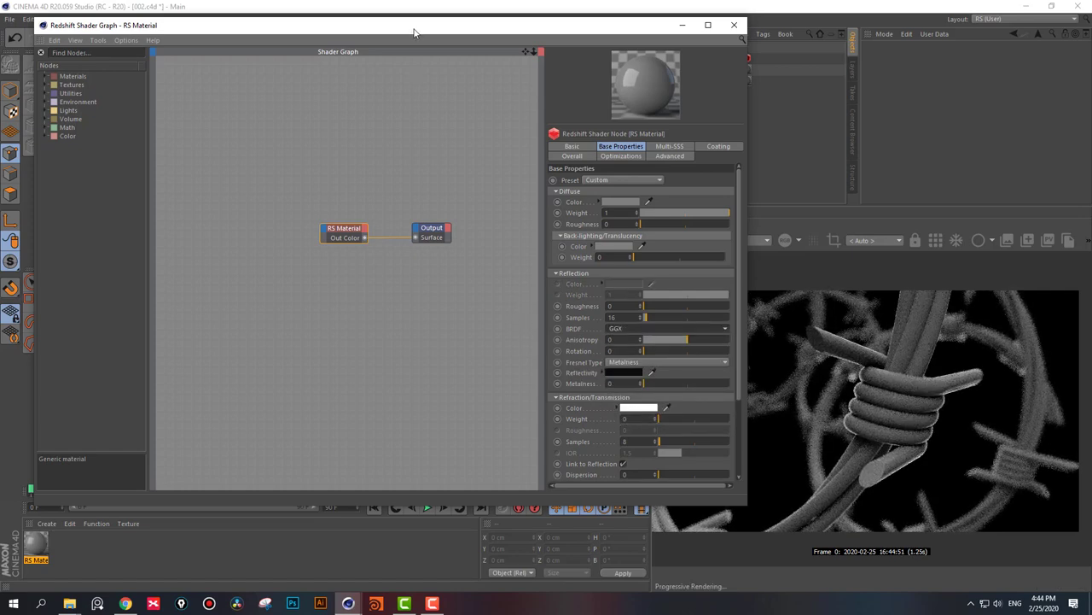
mouse_move(414, 32)
left_mouse_down()
mouse_move(366, 29)
mouse_move(431, 24)
left_mouse_up()
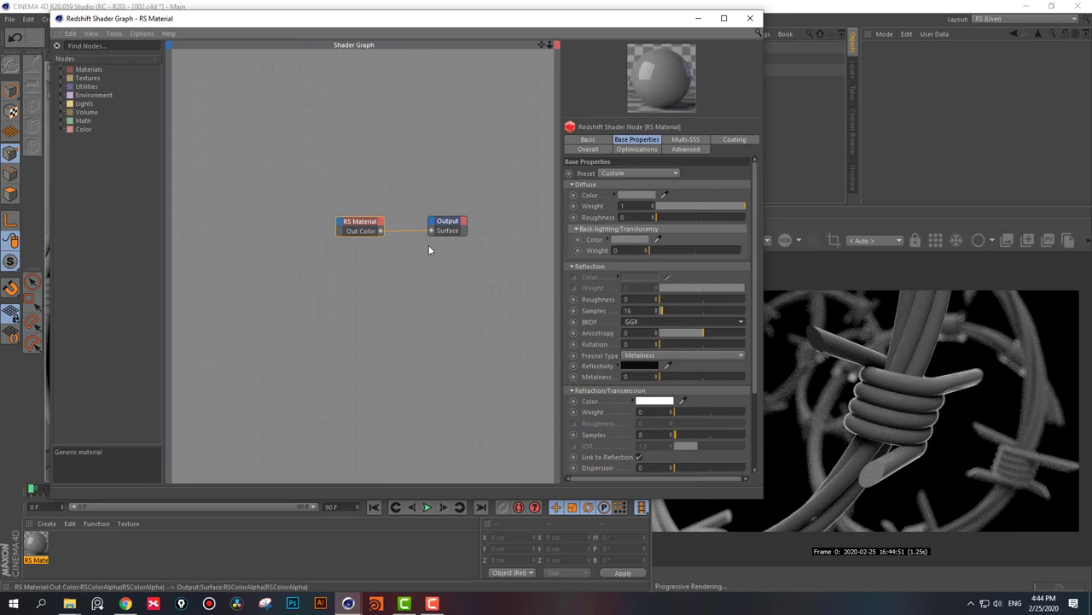
left_click(355, 163)
middle_click_drag(308, 205, 348, 206)
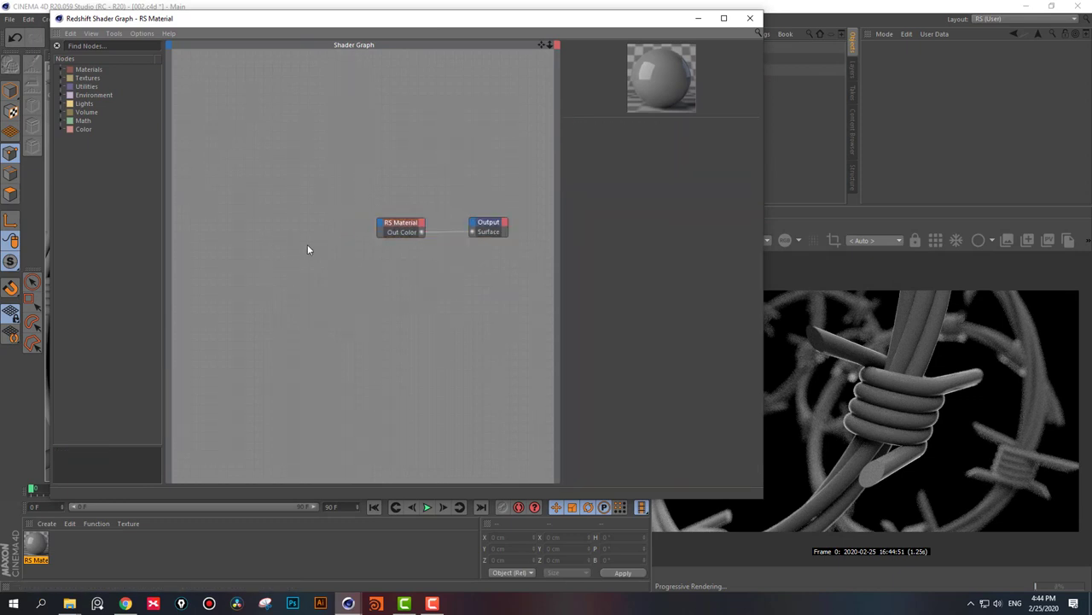
- Drag the SteelRustedDrip texture files from Explorer into the Shader Graph, declining to copy them
mouse_move(69, 603)
left_click(136, 550)
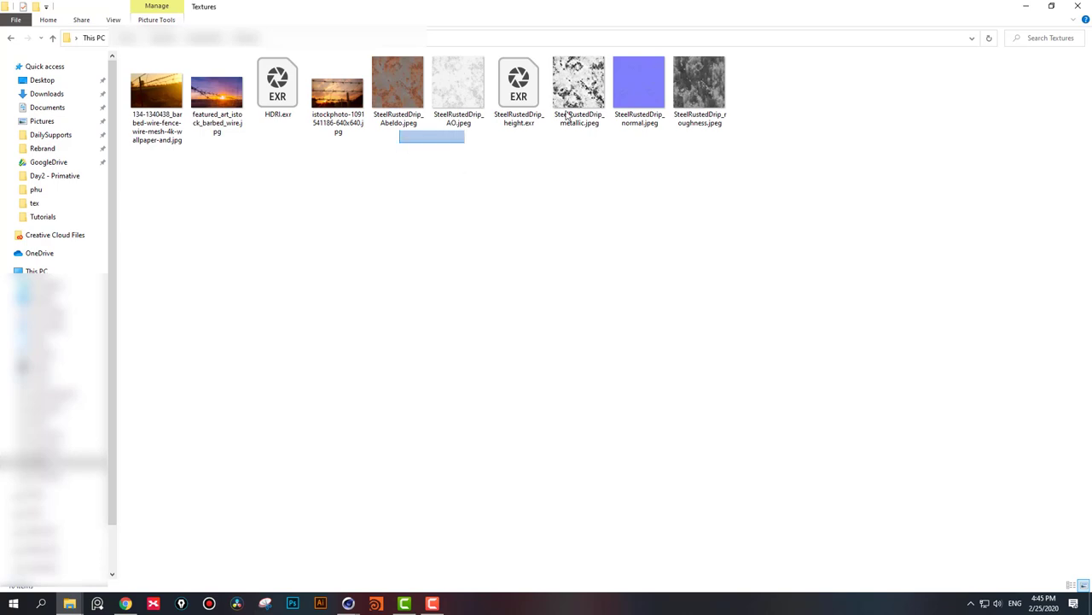
left_click_drag(400, 145, 730, 53)
left_click_drag(420, 120, 391, 560)
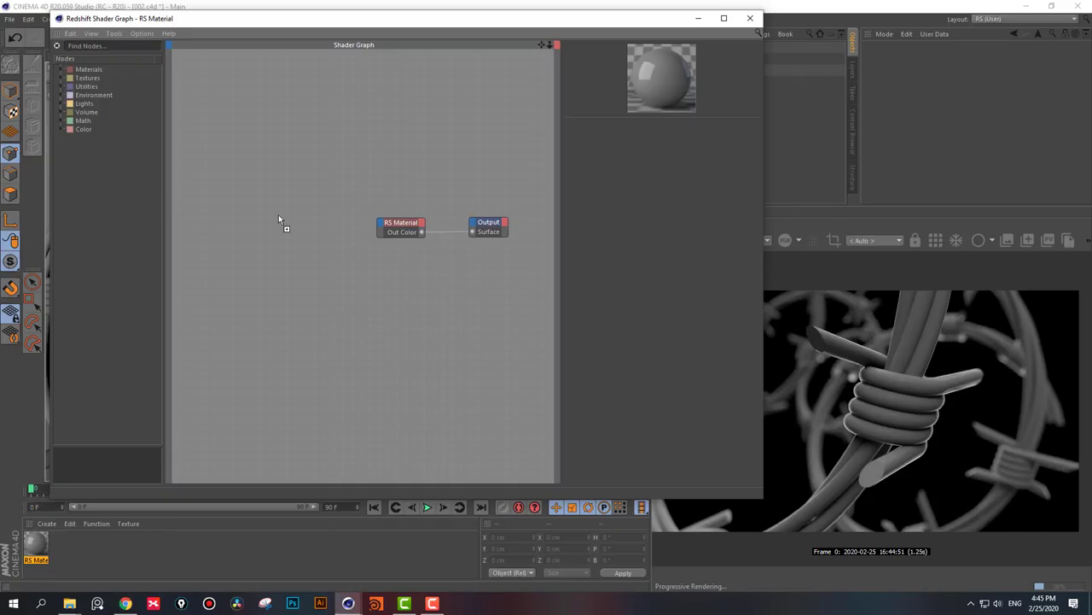
left_click(625, 342)
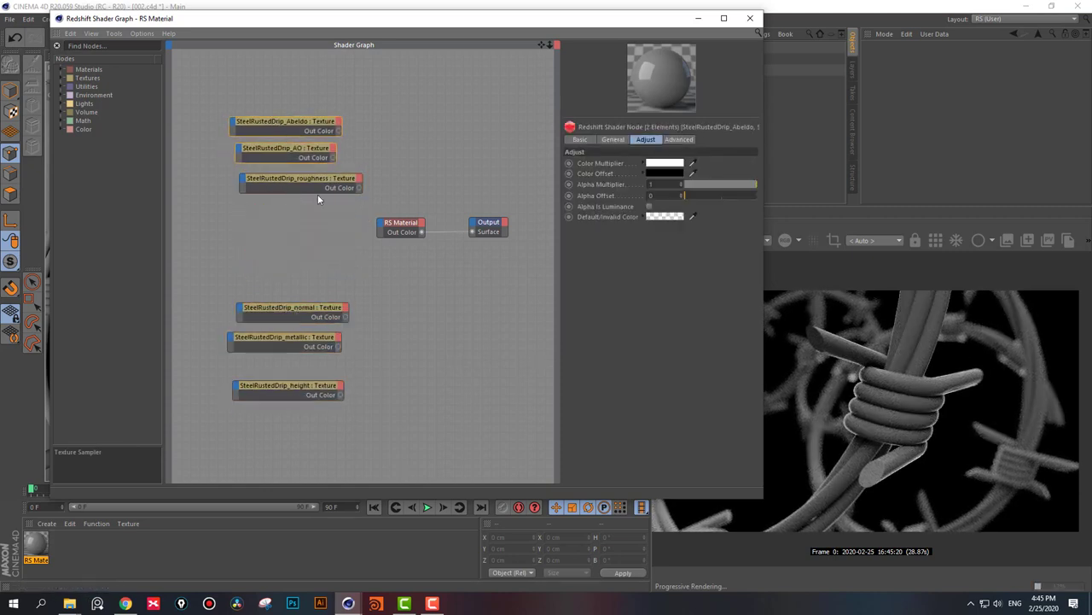
- Align the six texture nodes in a column and pull a wire from the Albedo output
left_click_drag(290, 309, 282, 261)
left_click_drag(284, 338, 285, 312)
left_click_drag(288, 387, 282, 344)
left_click_drag(286, 313, 300, 227)
left_click_drag(282, 344, 293, 313)
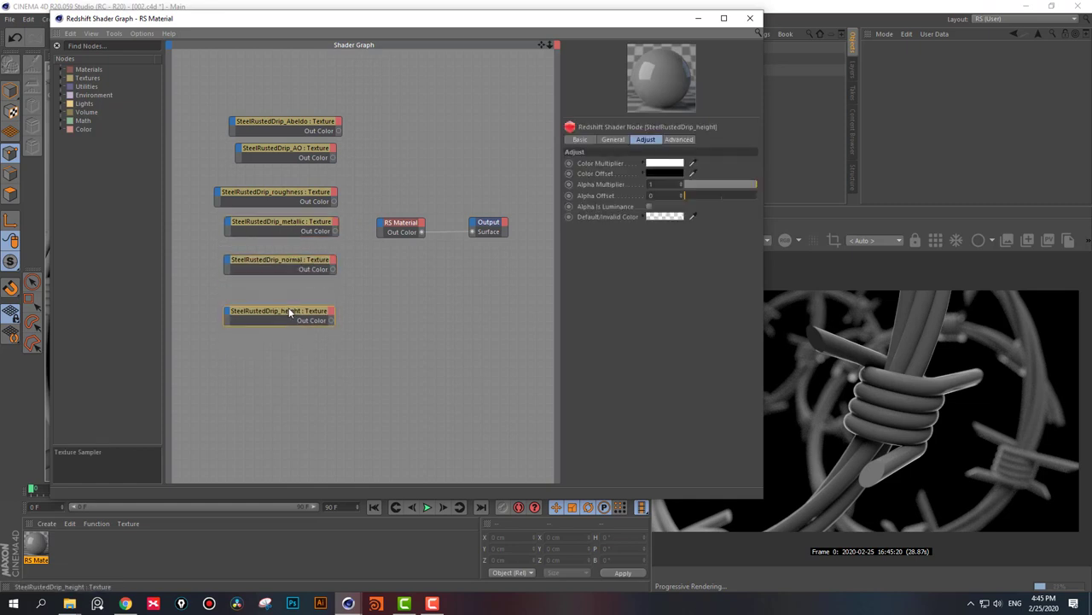
left_click(299, 90)
left_click_drag(300, 83, 223, 328)
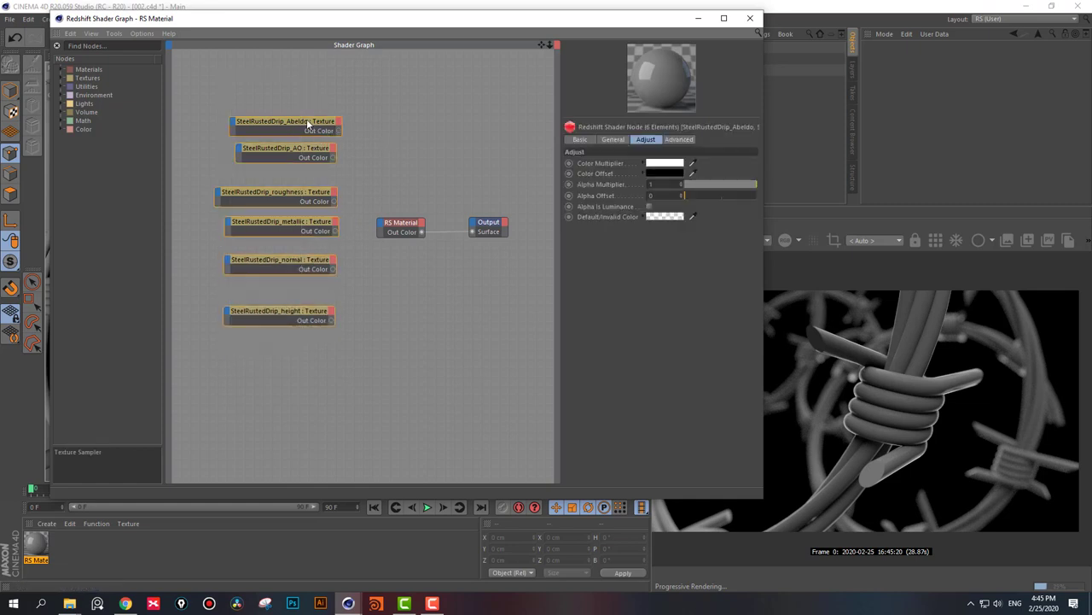
left_click_drag(307, 120, 292, 125)
left_click(366, 156)
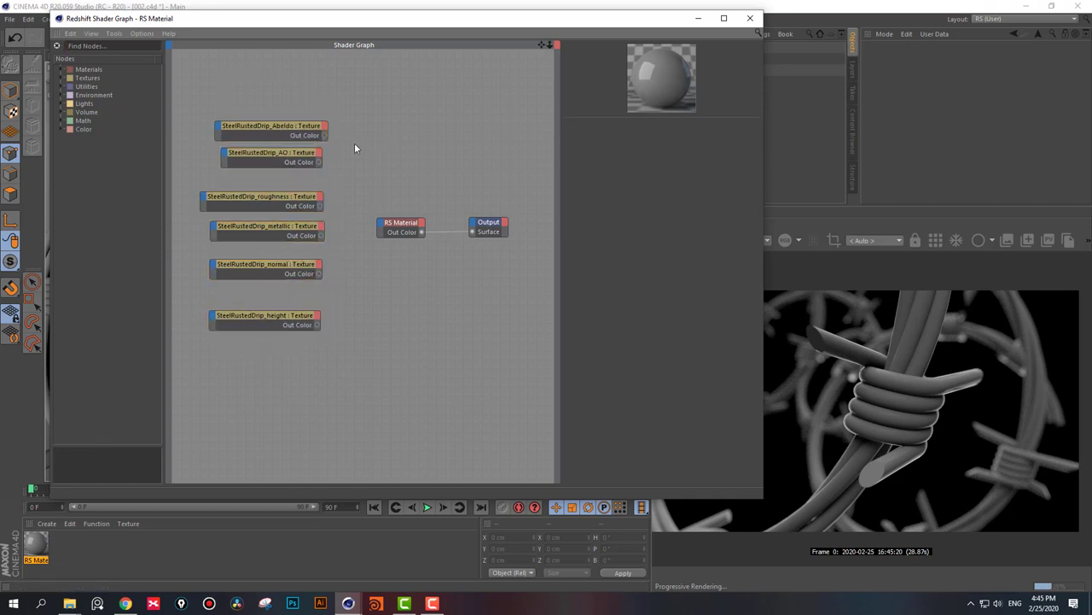
mouse_move(326, 135)
left_mouse_down()
mouse_move(371, 225)
mouse_move(382, 225)
left_mouse_up()
- Connect Albedo to the RS Material Diffuse Color and set both texture tags to Cubic projection
left_click(563, 231)
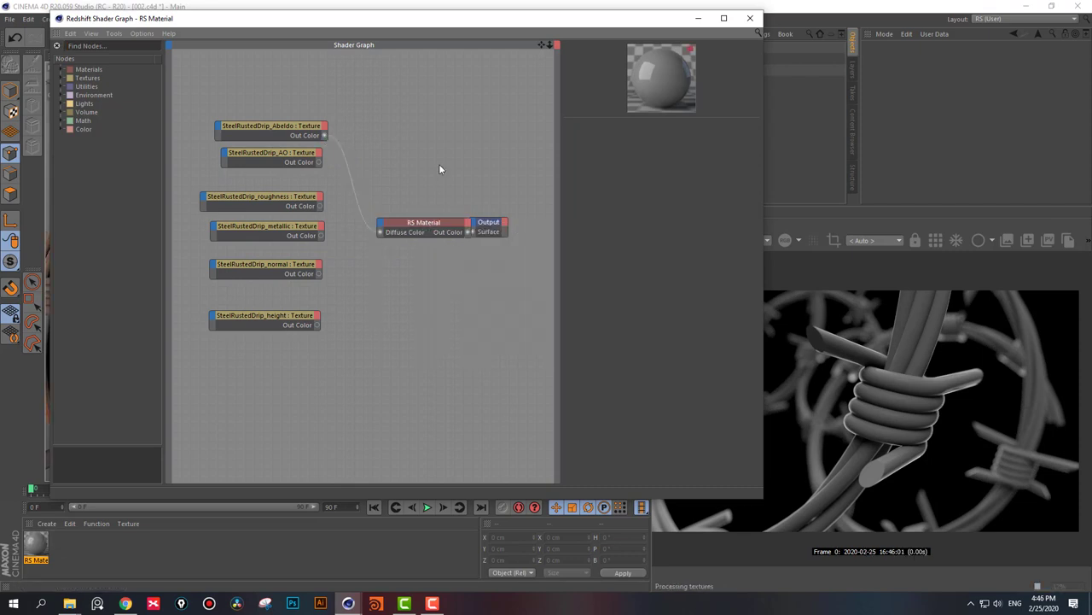
left_click_drag(539, 19, 460, 28)
left_click(748, 80)
left_click(747, 68, "ctrl")
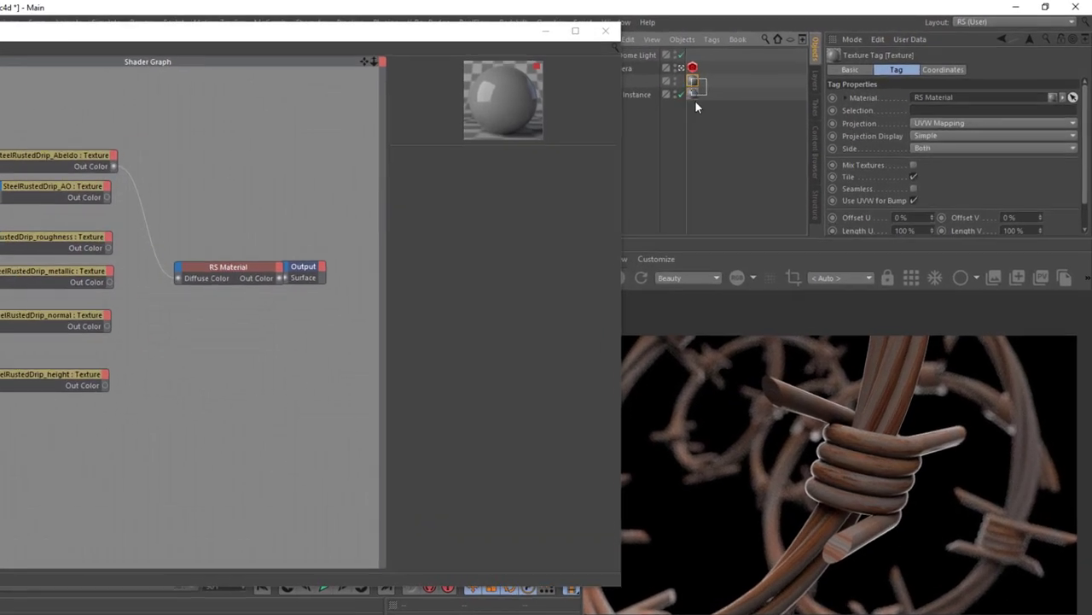
left_click(945, 104)
left_click(939, 183)
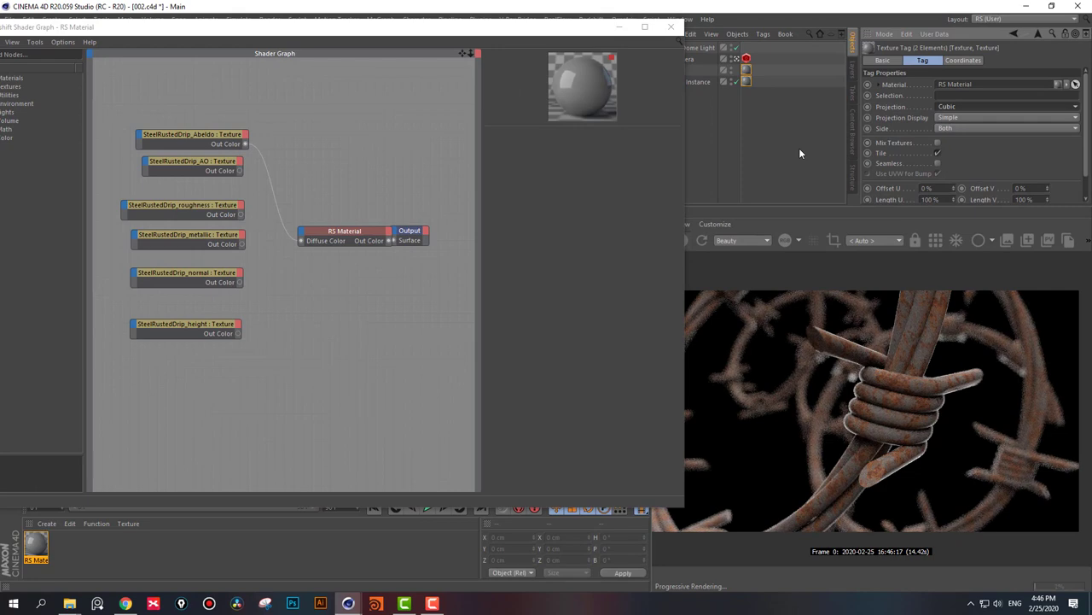
left_click_drag(420, 40, 456, 42)
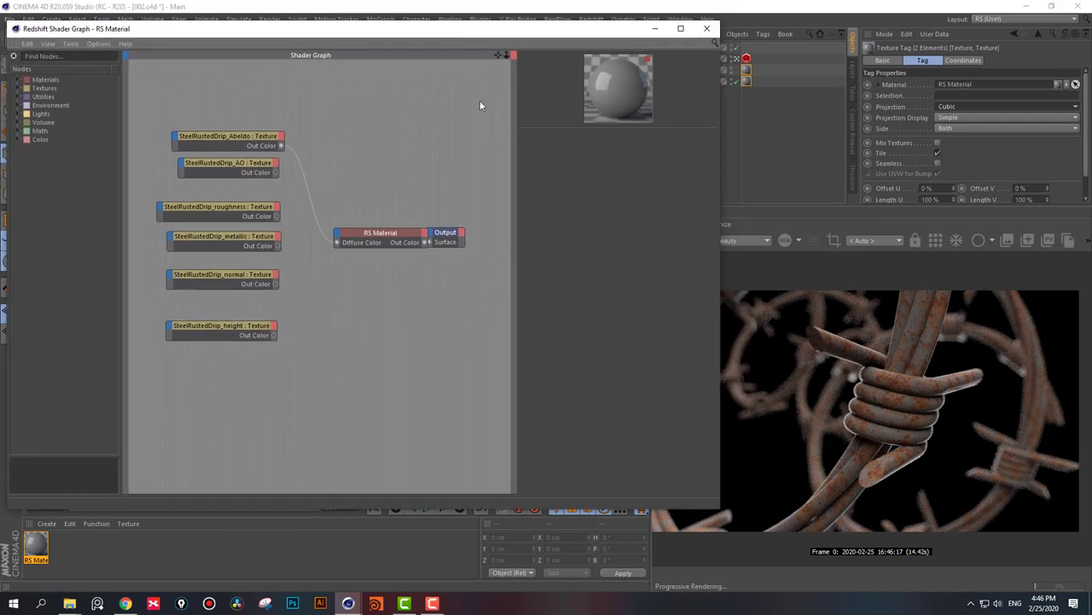
left_click(238, 166)
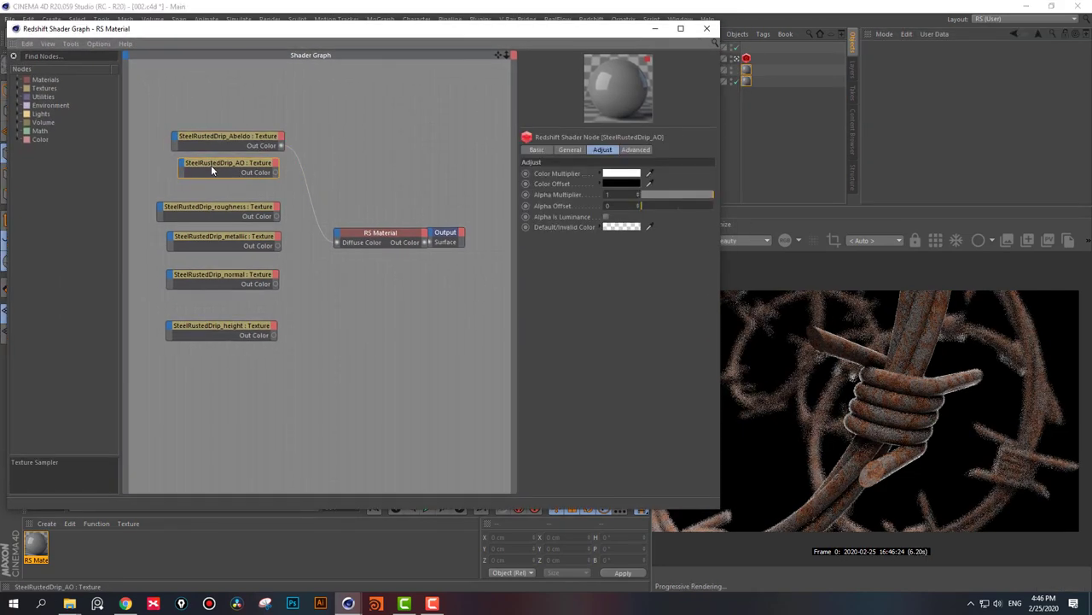
- Add an RS Color Layer that multiplies AO over Albedo and feed it into Diffuse Color
left_click(53, 57)
type("colo")
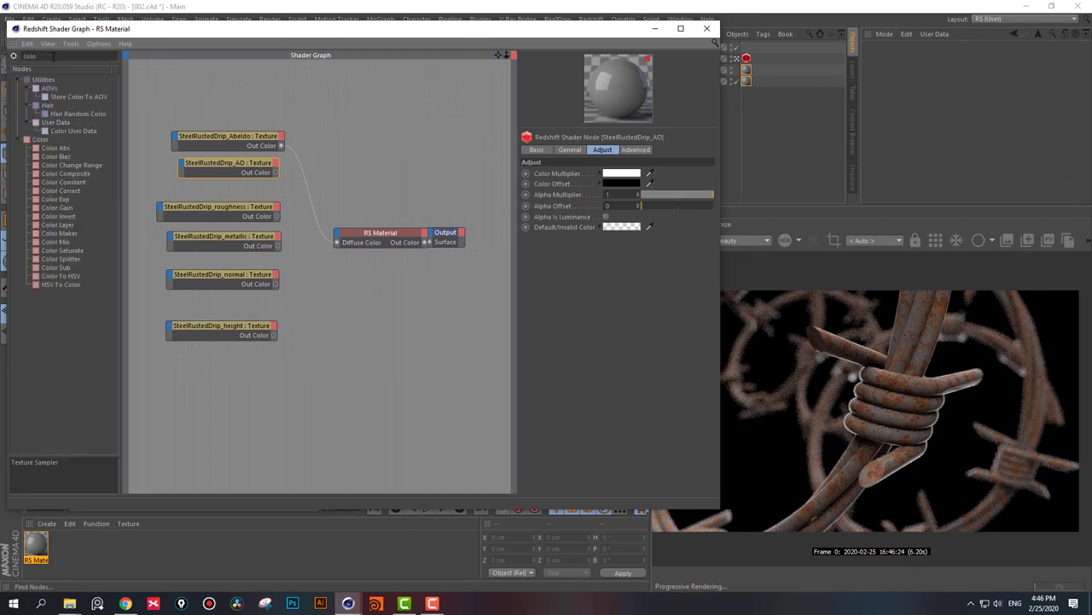
type("r lay")
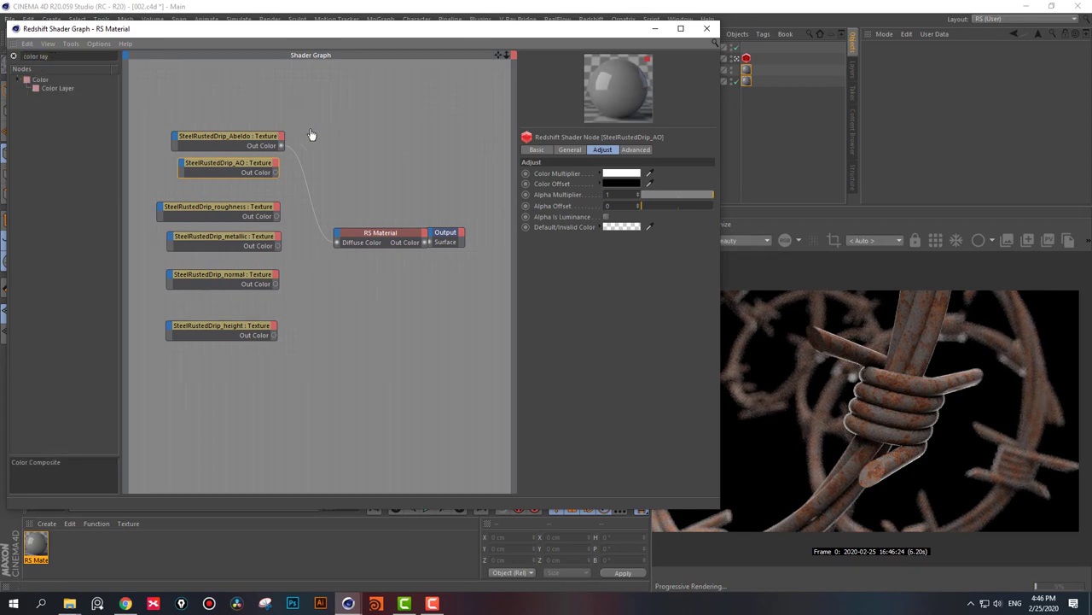
mouse_move(312, 135)
left_mouse_down()
mouse_move(338, 128)
mouse_move(319, 128)
mouse_move(319, 138)
left_mouse_up()
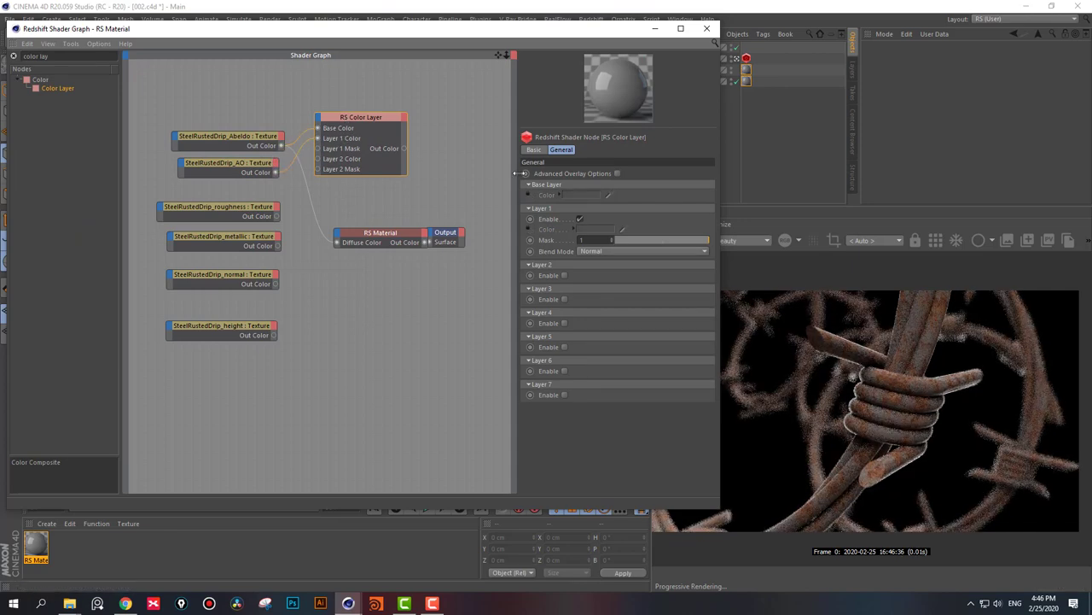
left_click(597, 251)
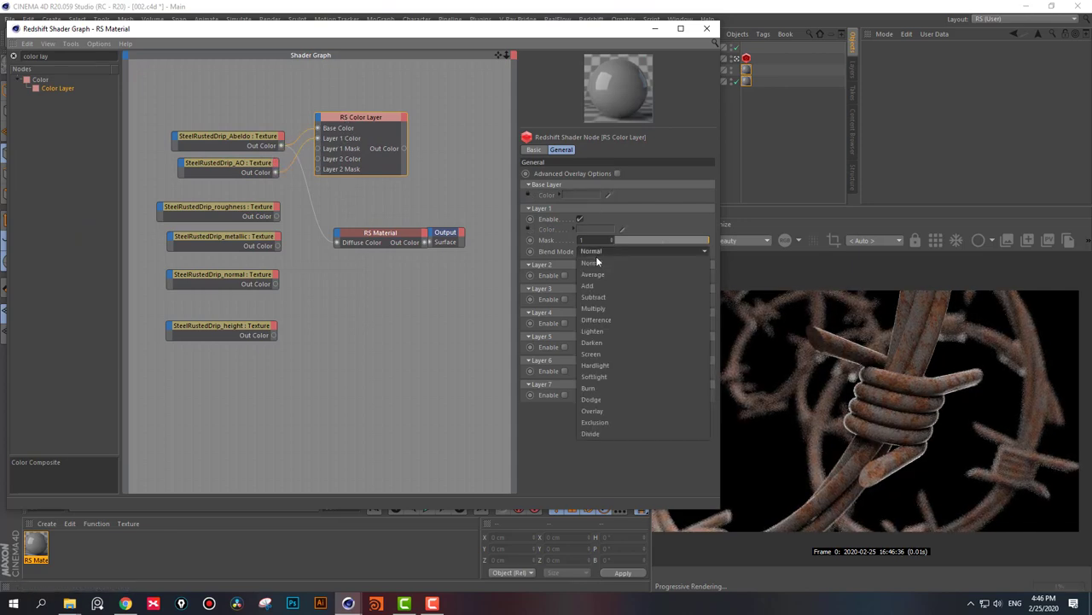
left_click(606, 307)
left_click_drag(404, 148, 338, 241)
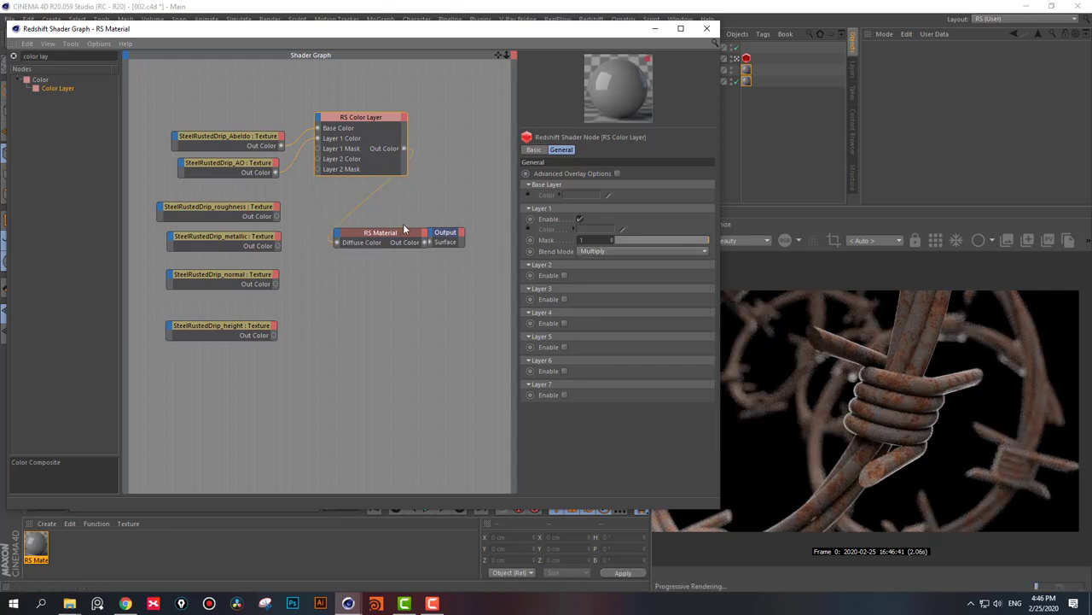
- Wire the roughness texture into Refl Roughness, move the Output node aside and enlarge the RS Material node
left_click(245, 213)
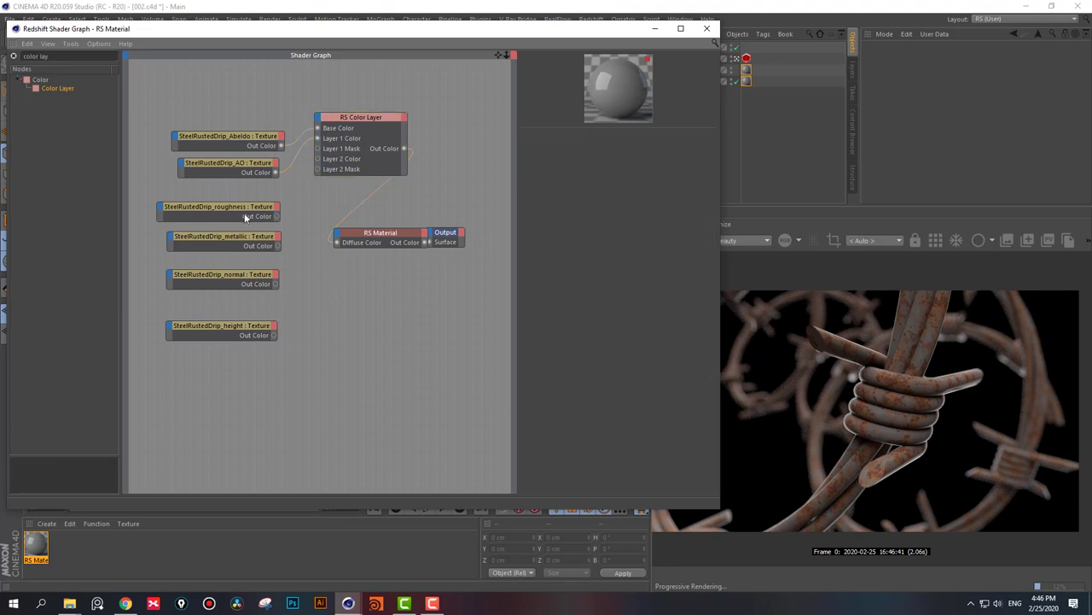
left_click_drag(276, 216, 336, 237)
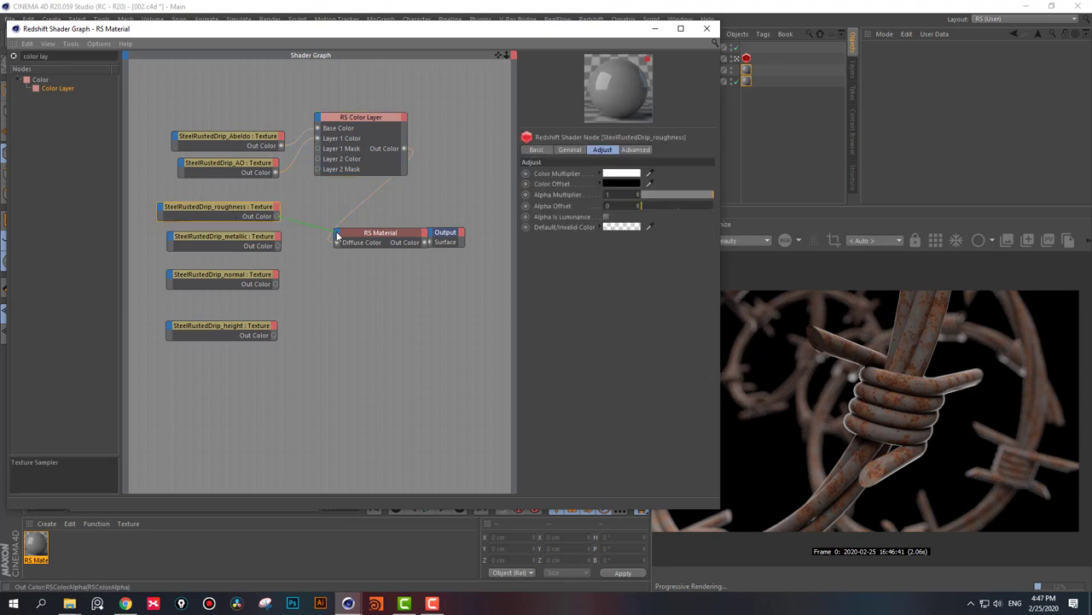
mouse_move(379, 262)
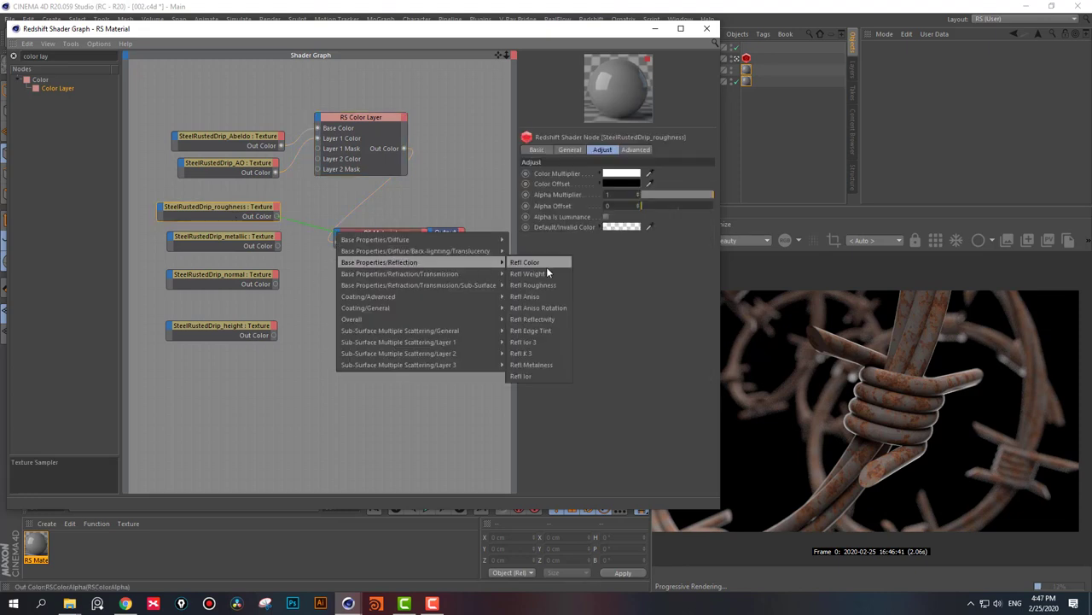
left_click(549, 289)
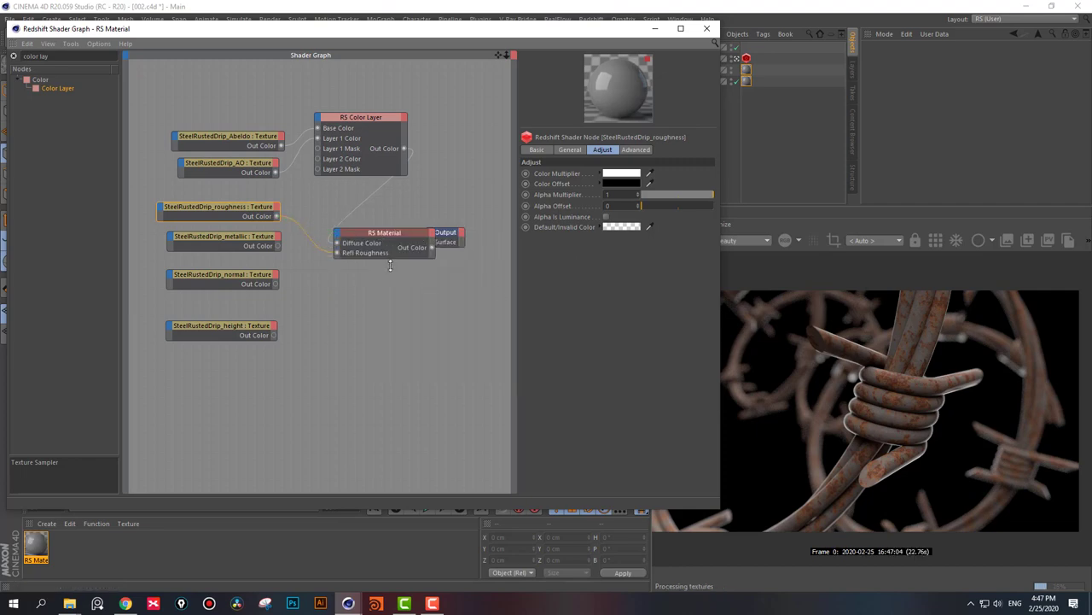
left_click(390, 260)
left_click_drag(445, 232, 480, 238)
left_click(378, 238)
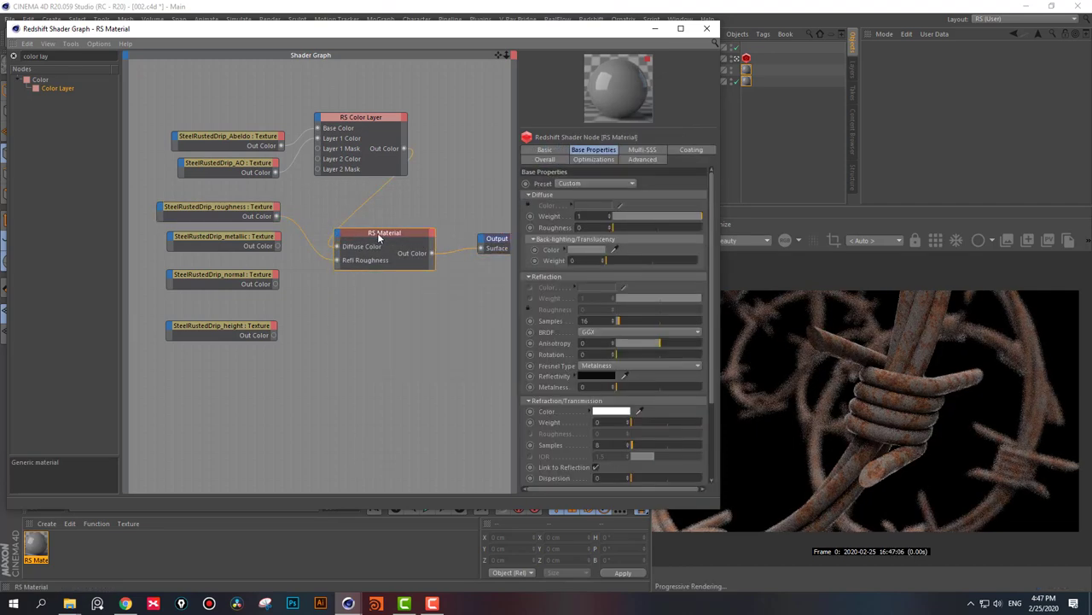
left_click_drag(373, 270, 373, 314)
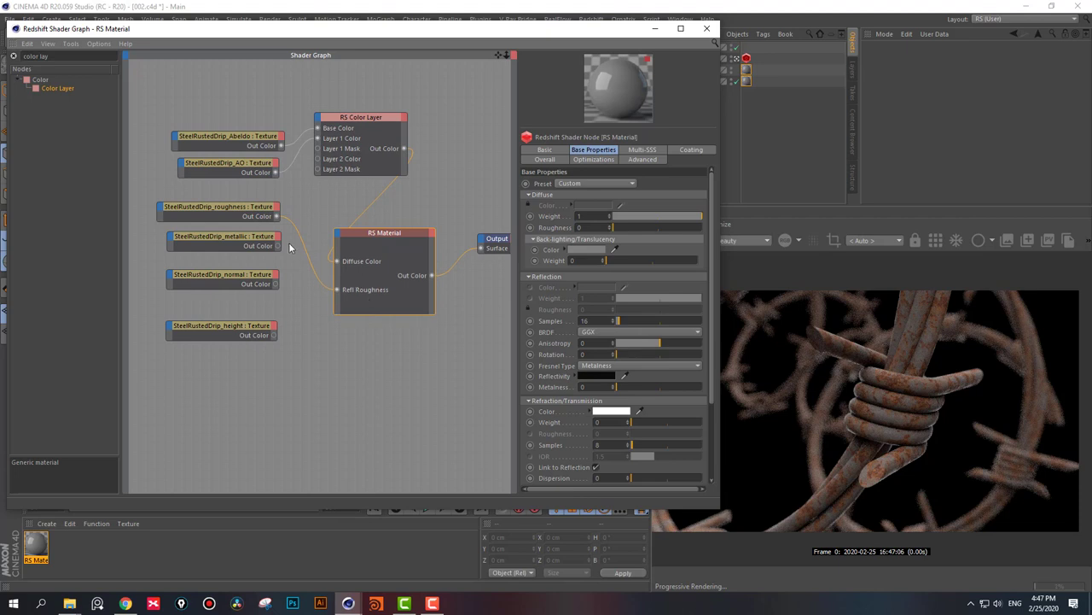
- Plug the metallic texture into Refl Metalness and select the normal texture node
left_click(241, 242)
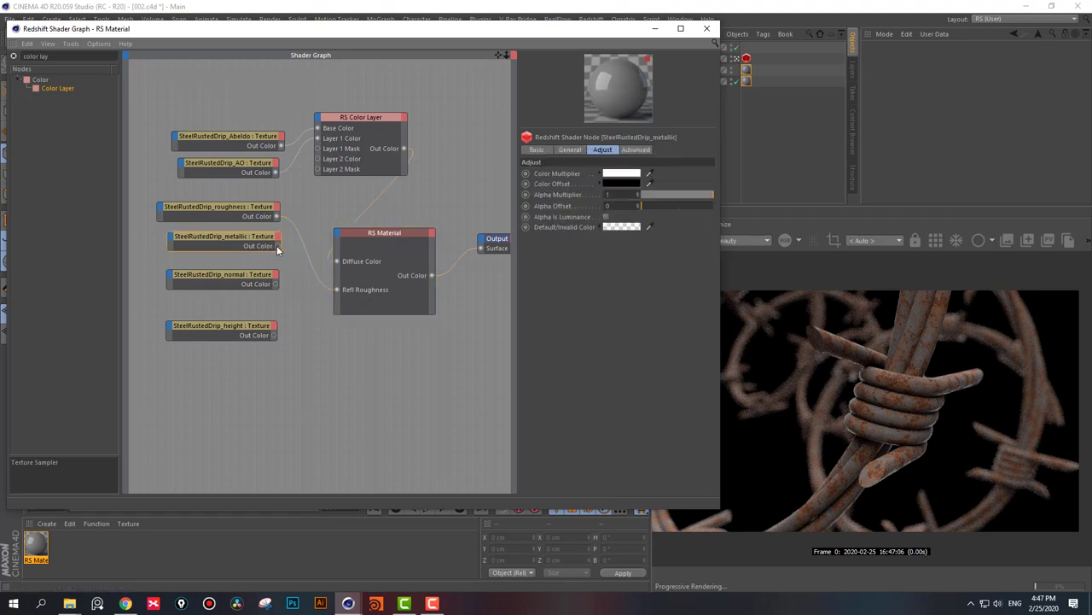
left_click_drag(337, 236, 337, 237)
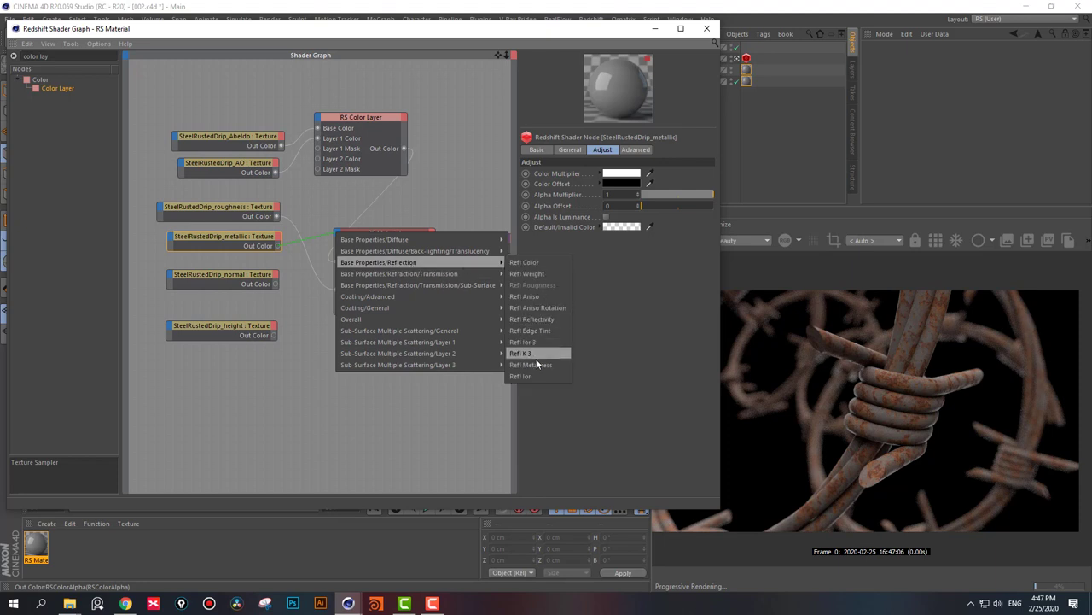
left_click(546, 365)
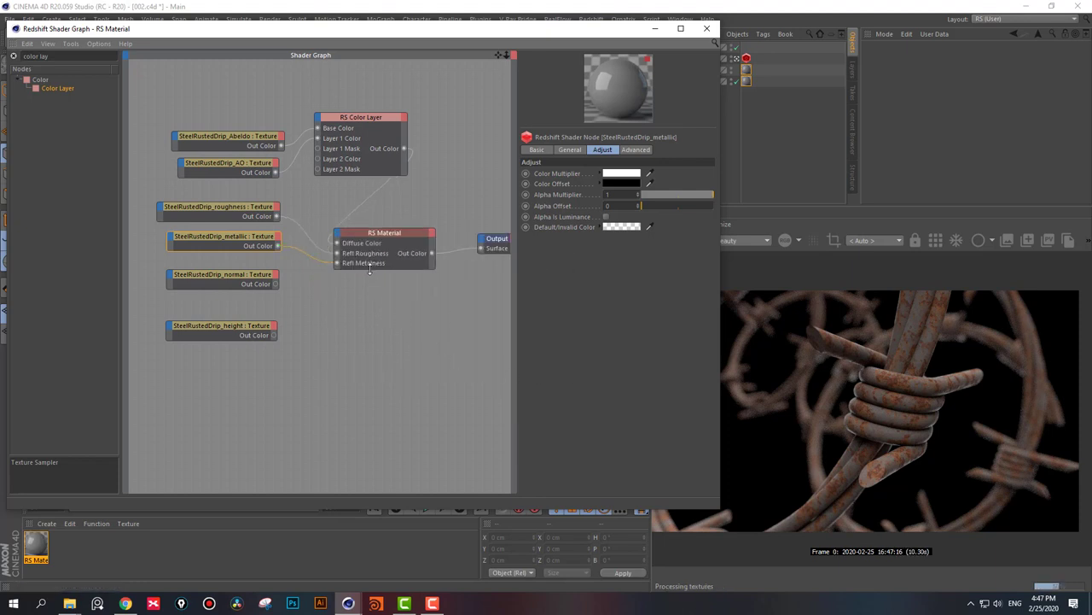
left_click(382, 241)
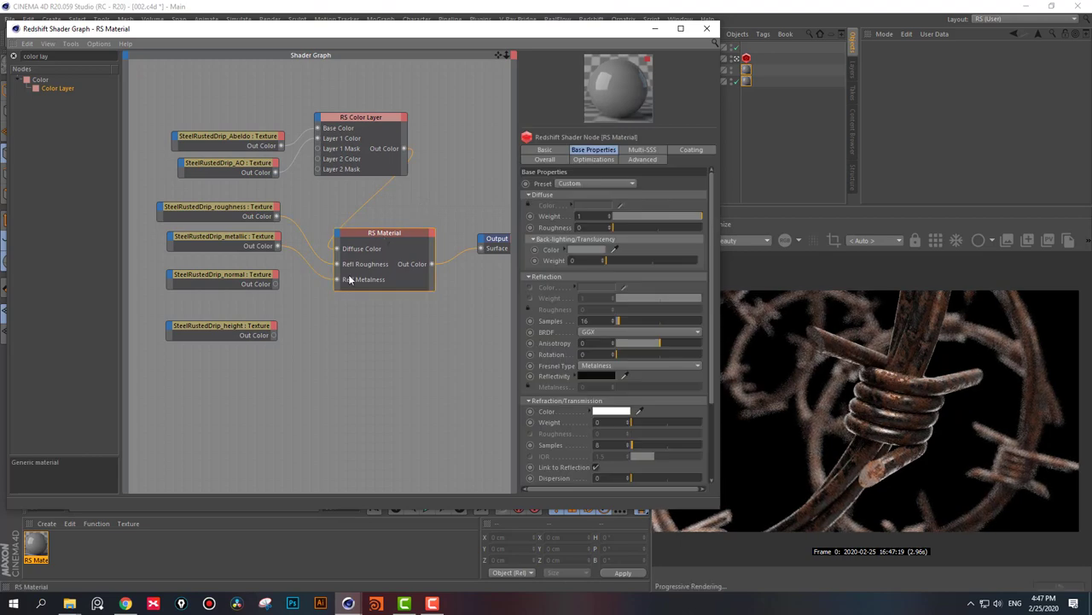
left_click(225, 277)
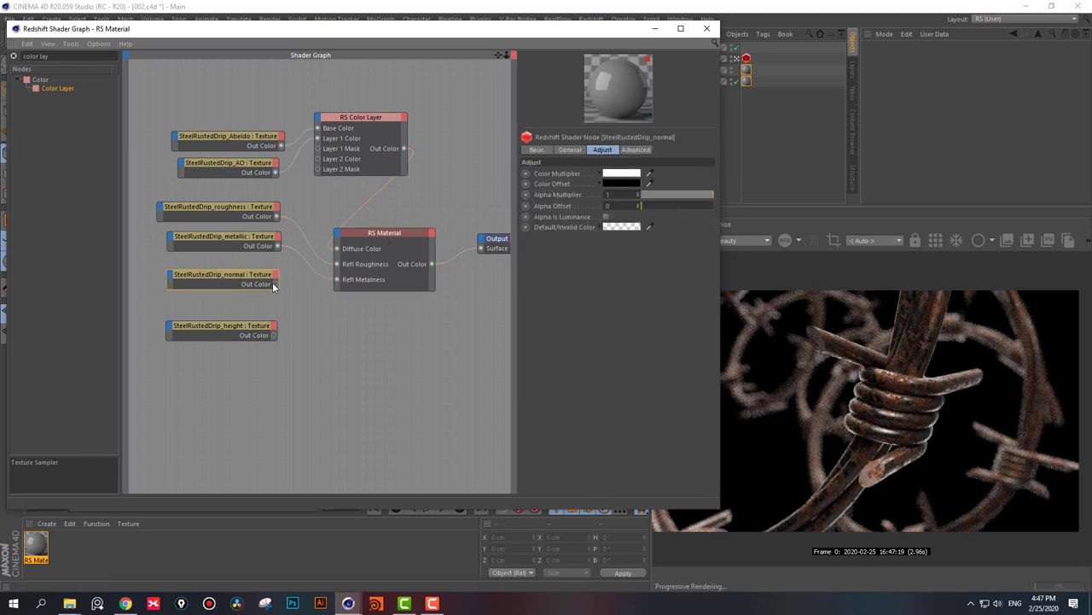
left_click(65, 83)
type("bum")
- Add an RS Bump Map and plug it into the RS Material's Bump Input
mouse_move(63, 104)
left_mouse_down()
mouse_move(287, 299)
mouse_move(197, 276)
mouse_move(310, 323)
mouse_move(307, 304)
left_mouse_up()
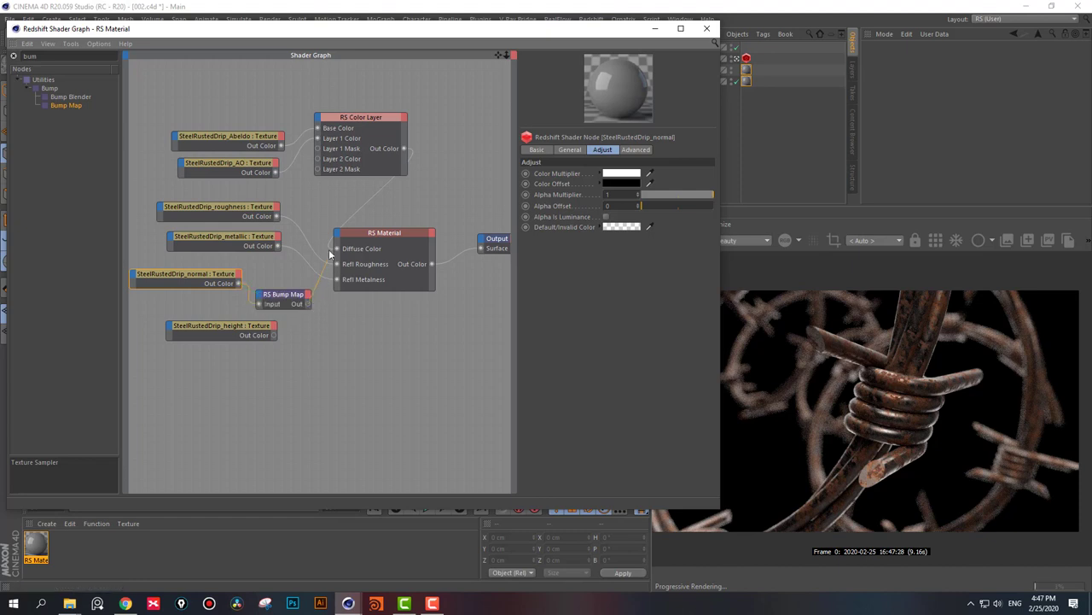
left_click_drag(337, 239, 338, 239)
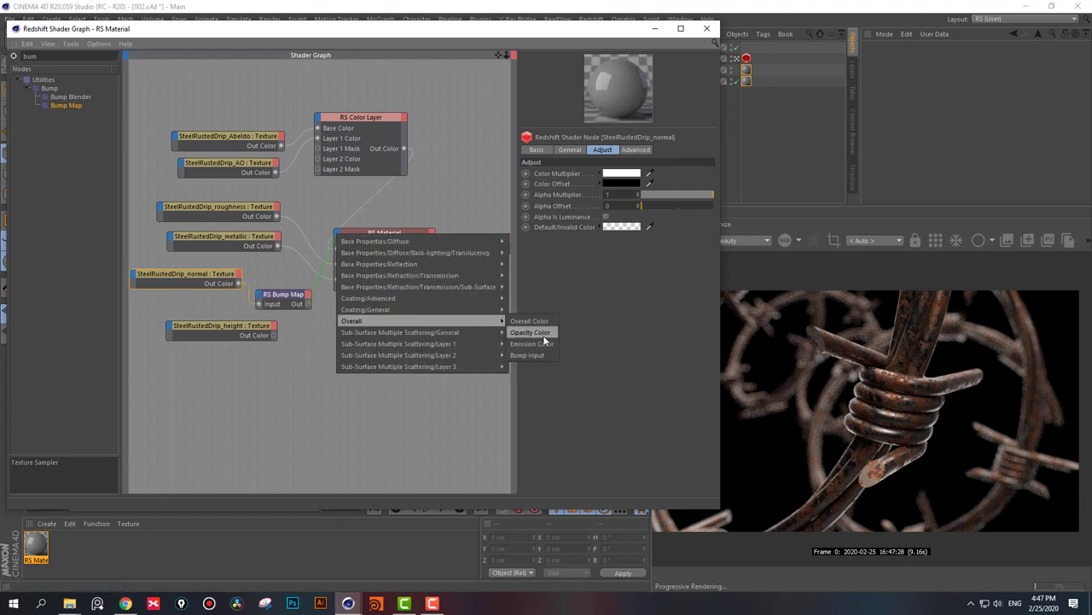
left_click(533, 355)
left_click(284, 297)
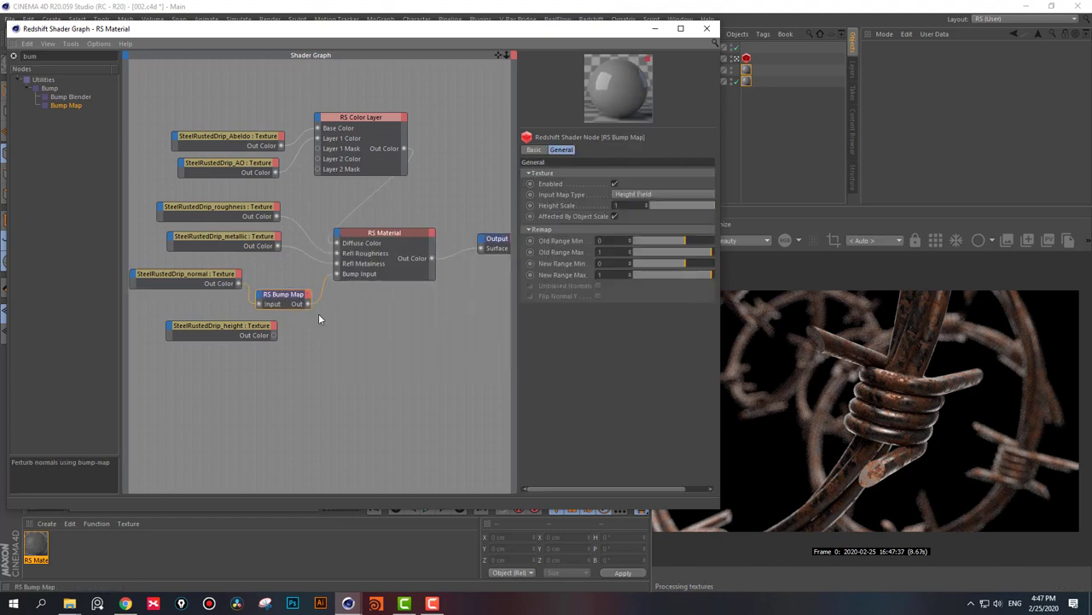
left_click(359, 275)
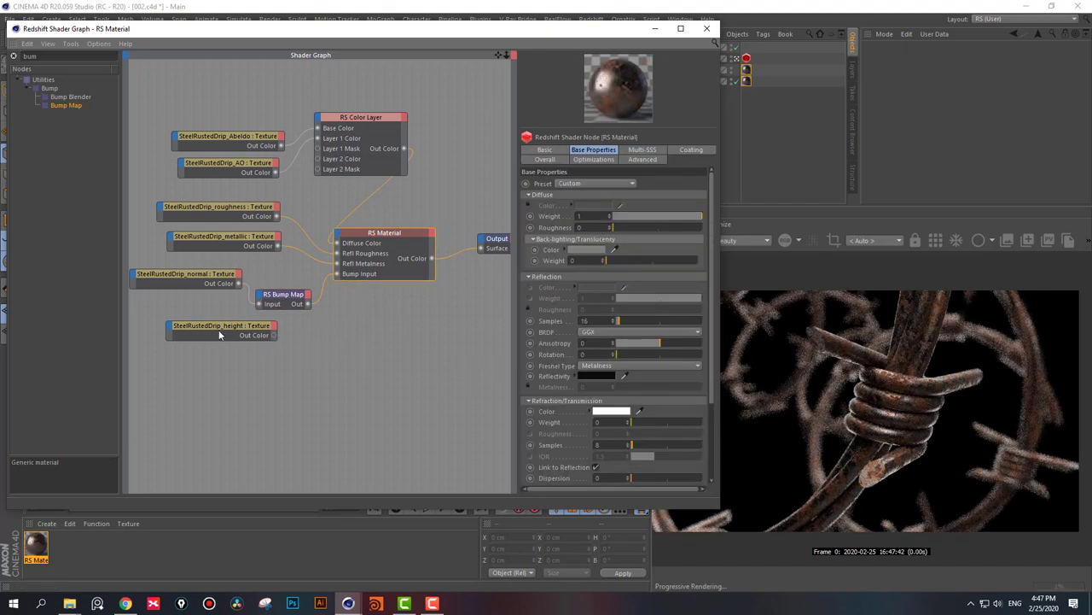
- Connect the height texture to the Output node's Displacement port and close the shader graph
middle_click_drag(445, 357, 412, 319)
left_click_drag(467, 213, 463, 262)
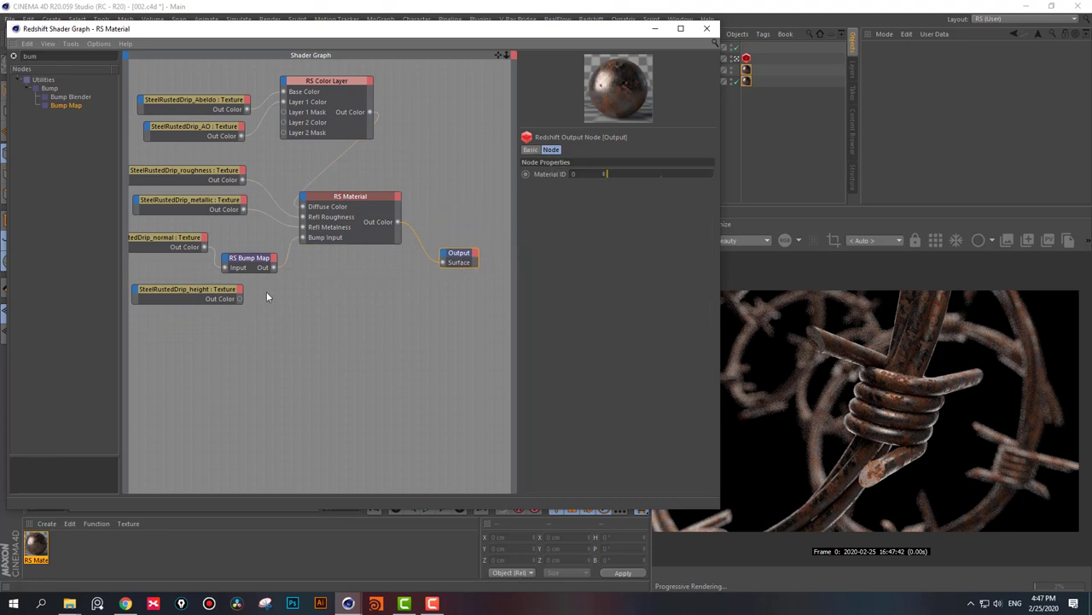
left_click_drag(213, 295, 222, 320)
left_click(331, 299)
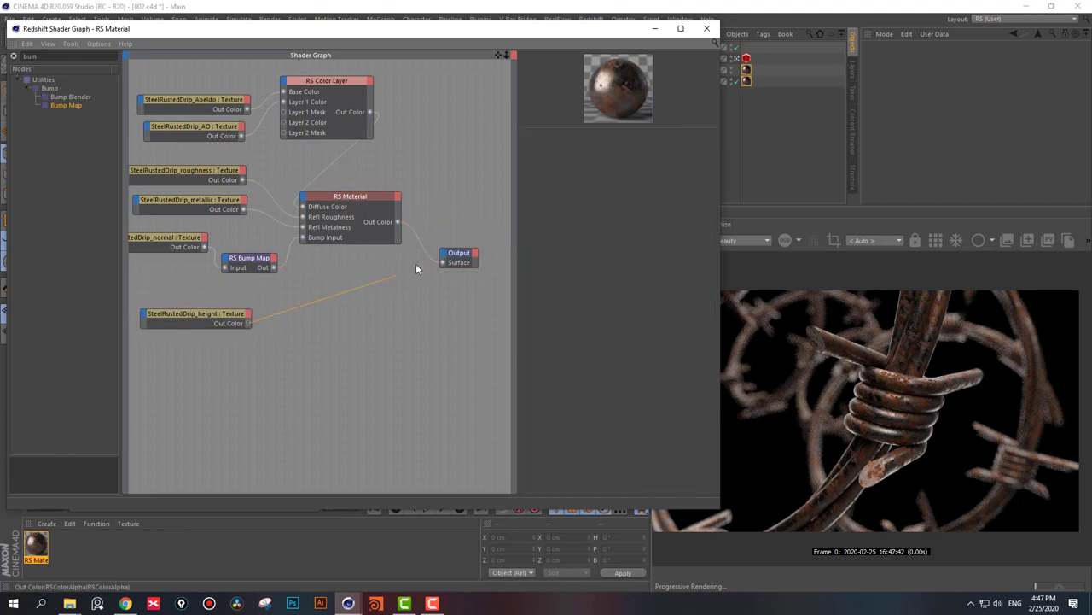
left_click(465, 271)
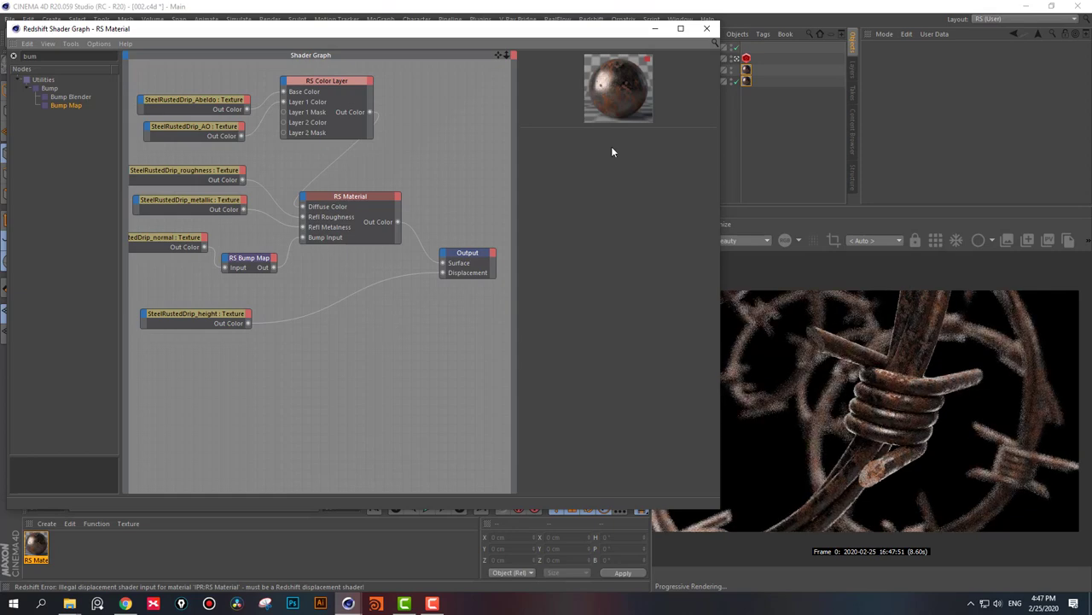
left_click(655, 29)
left_click(693, 48)
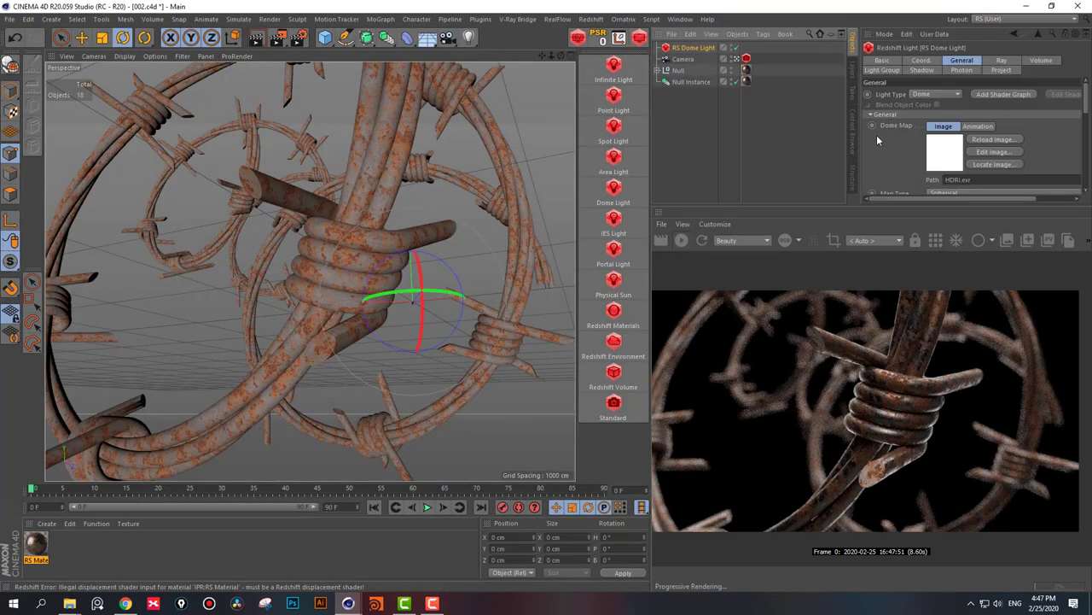
scroll(893, 154, "down", 3)
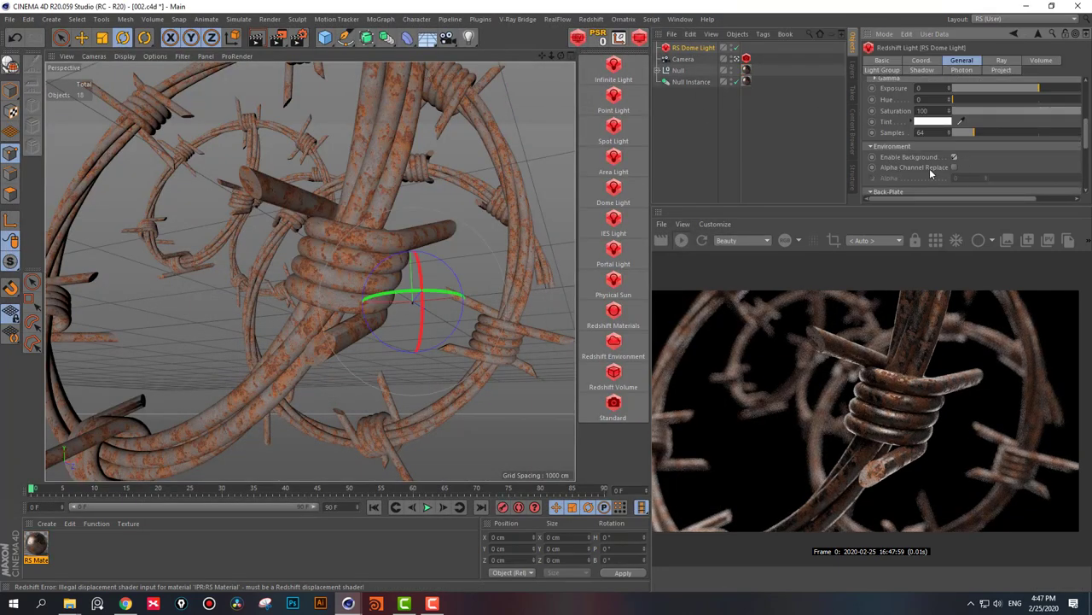
scroll(895, 165, "down", 3)
left_click(910, 134)
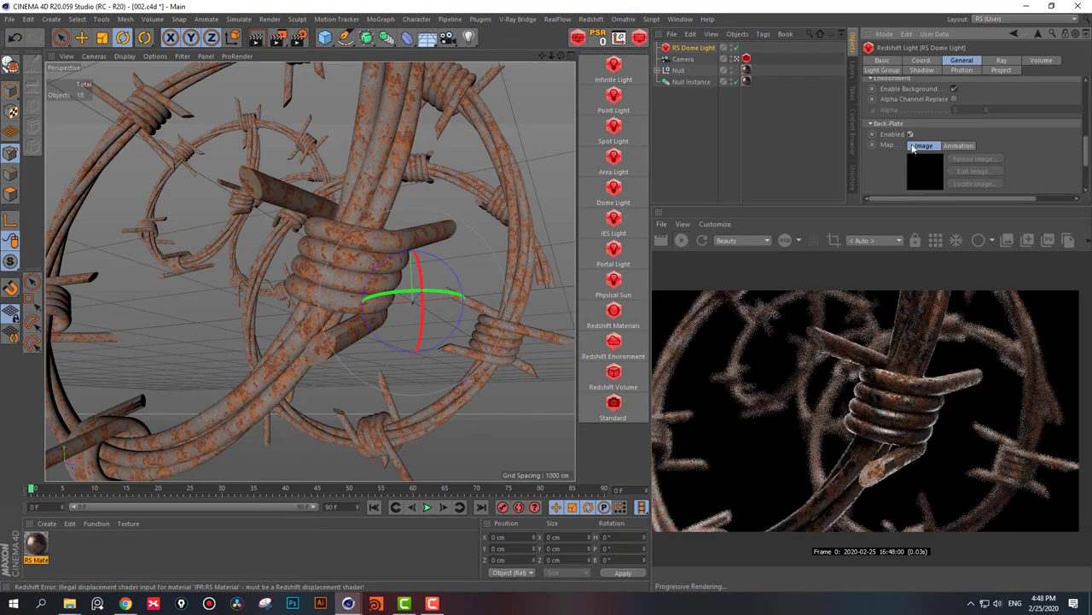
scroll(893, 171, "down", 3)
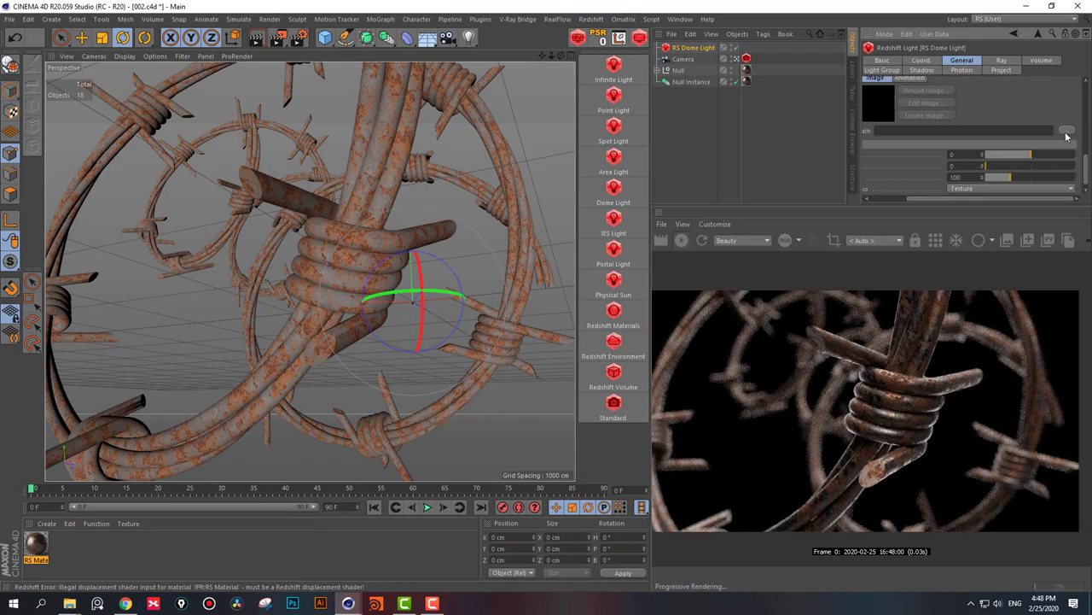
left_click(1068, 130)
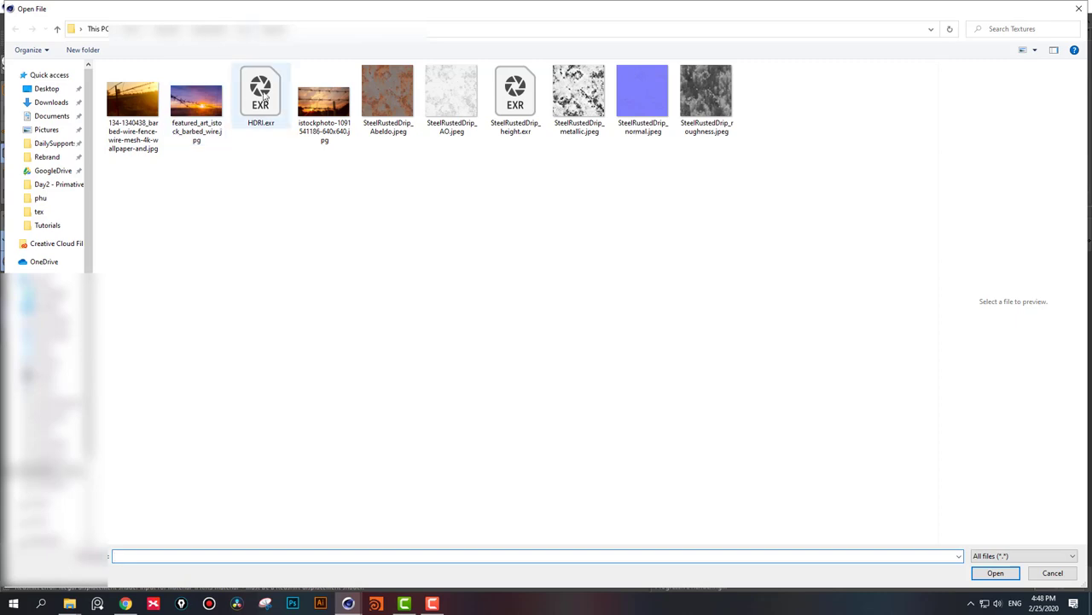
double_click(206, 103)
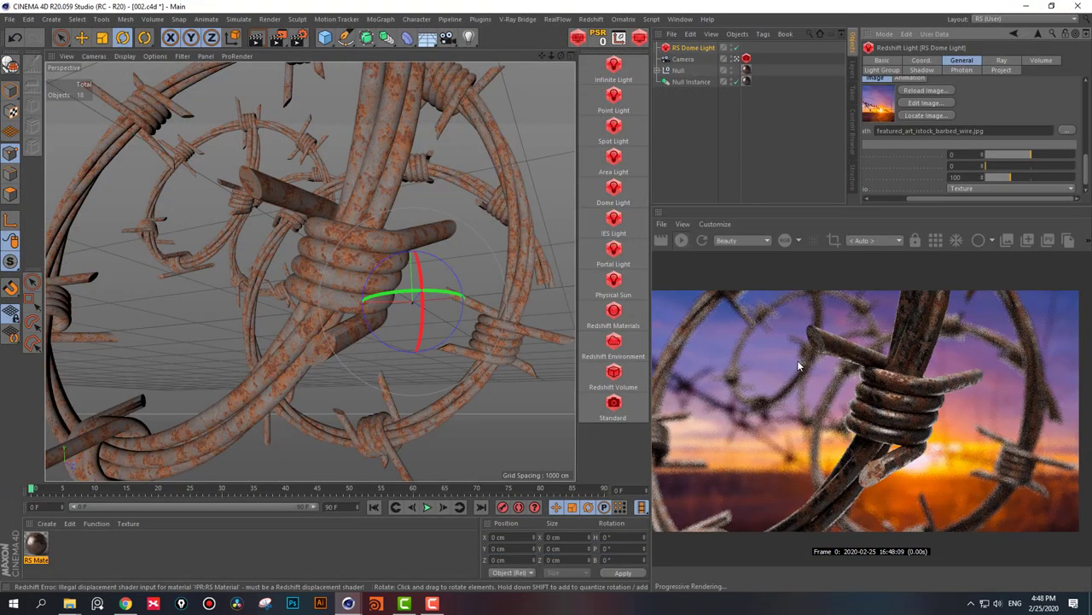
left_click(1068, 130)
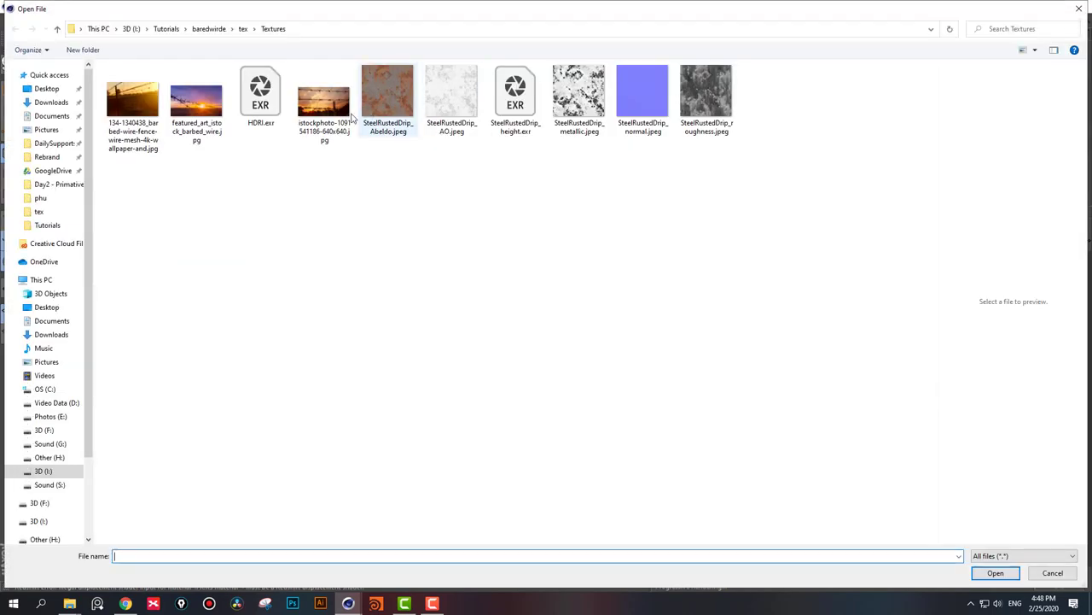
double_click(330, 88)
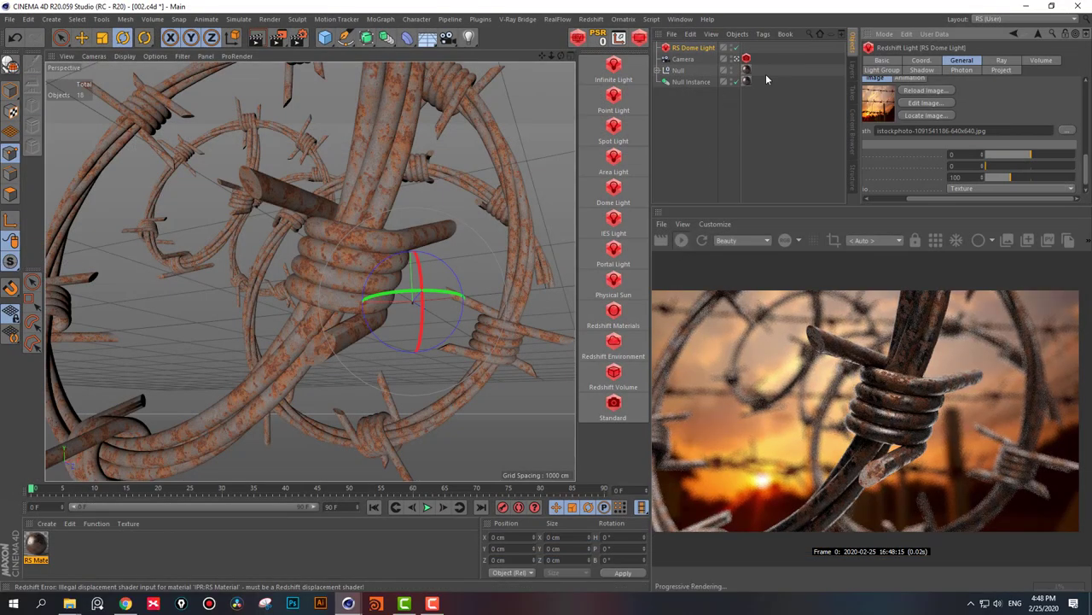
left_click(746, 59)
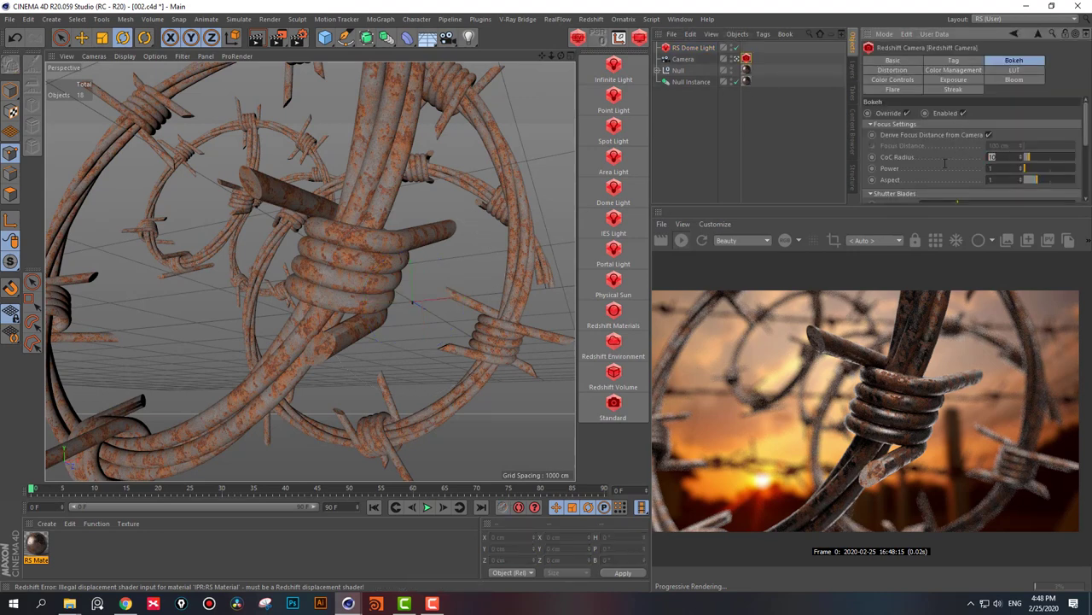
left_click(794, 162)
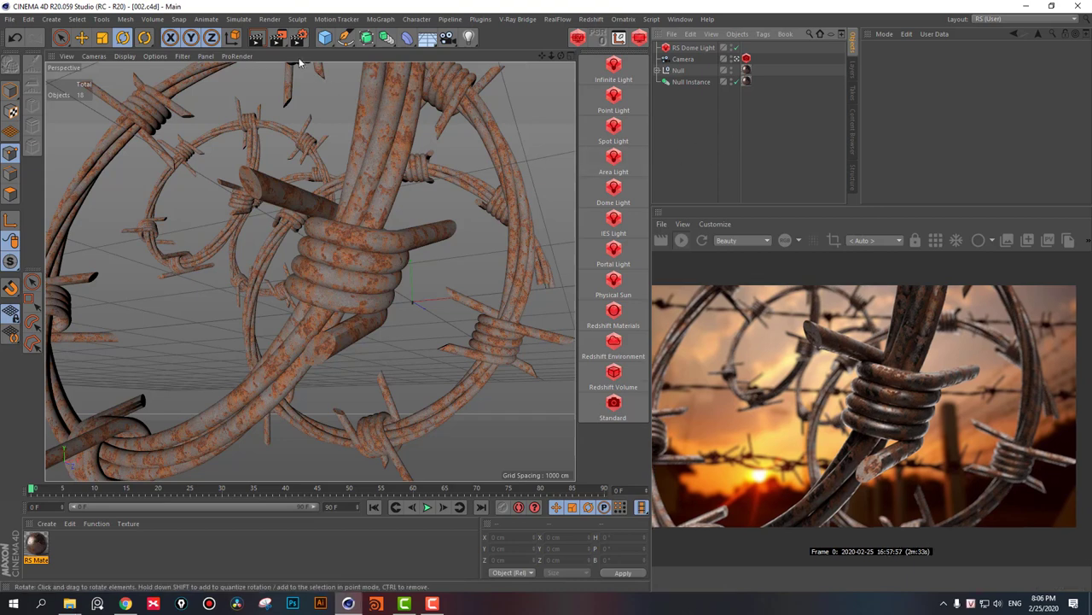
- Set the renderer to Redshift with Brute Force primary and Irradiance Point Cloud secondary GI
left_click(298, 36)
left_click(349, 60)
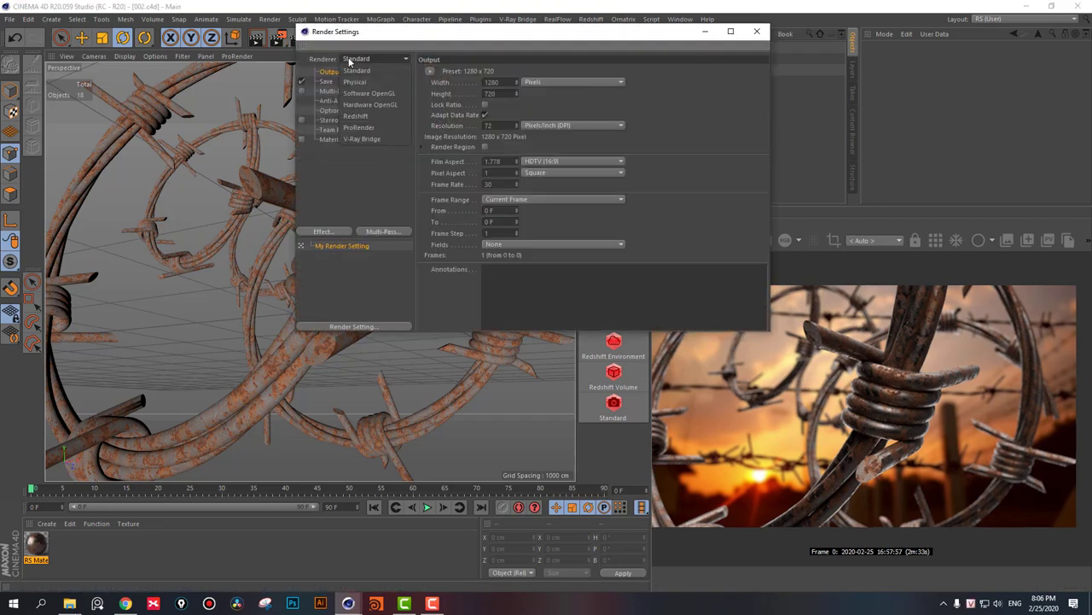
left_click(364, 116)
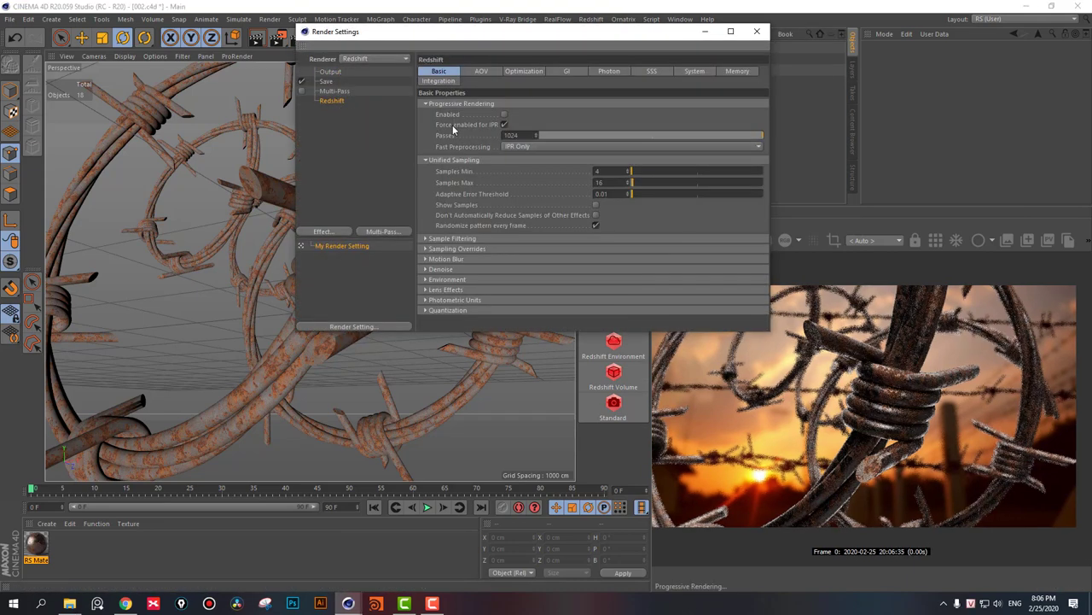
left_click(567, 71)
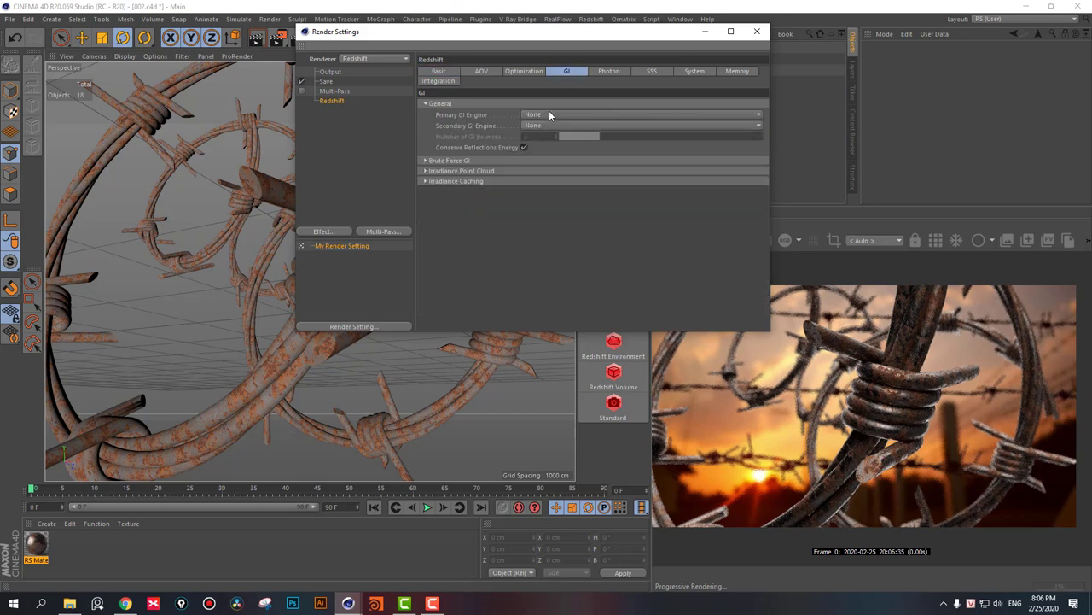
left_click(551, 115)
left_click(546, 159)
left_click(548, 124)
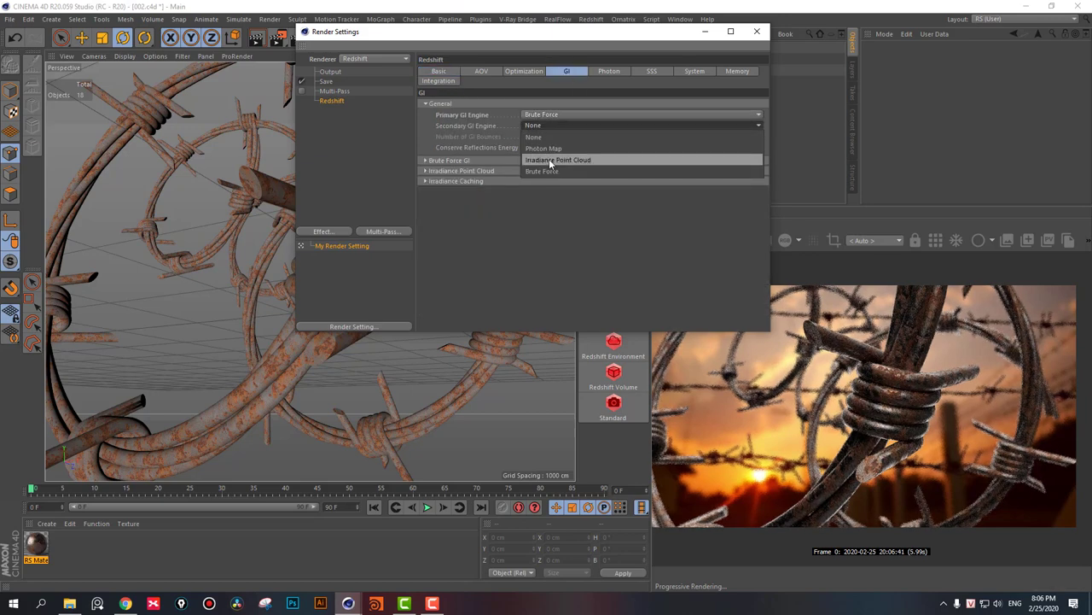
left_click(551, 160)
- On the Basic tab, set the sampling values to 32 minimum and 64 maximum samples
left_click_drag(433, 39, 318, 40)
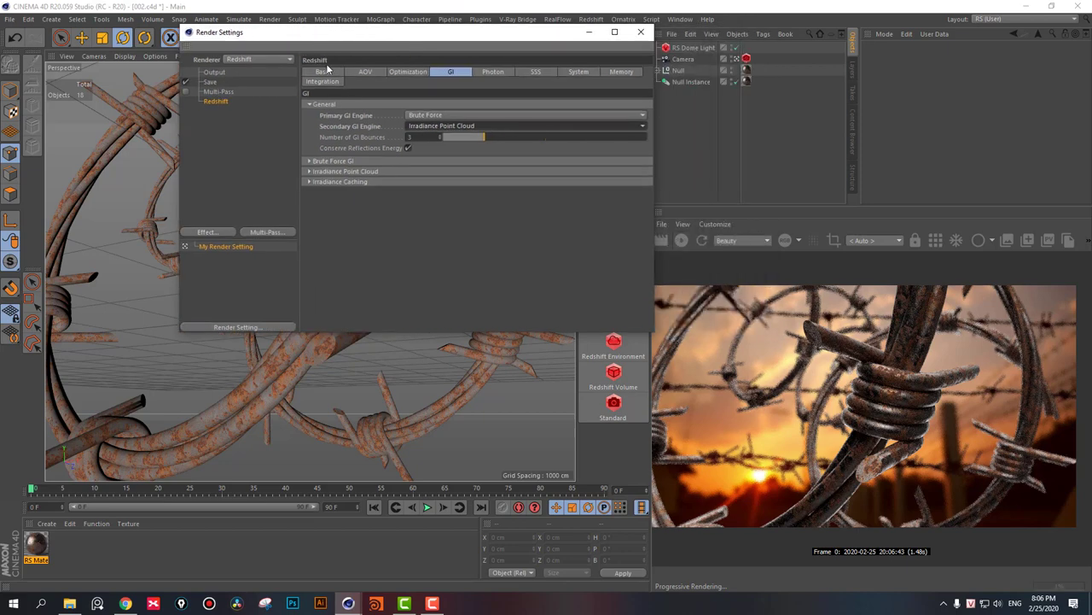
left_click(331, 72)
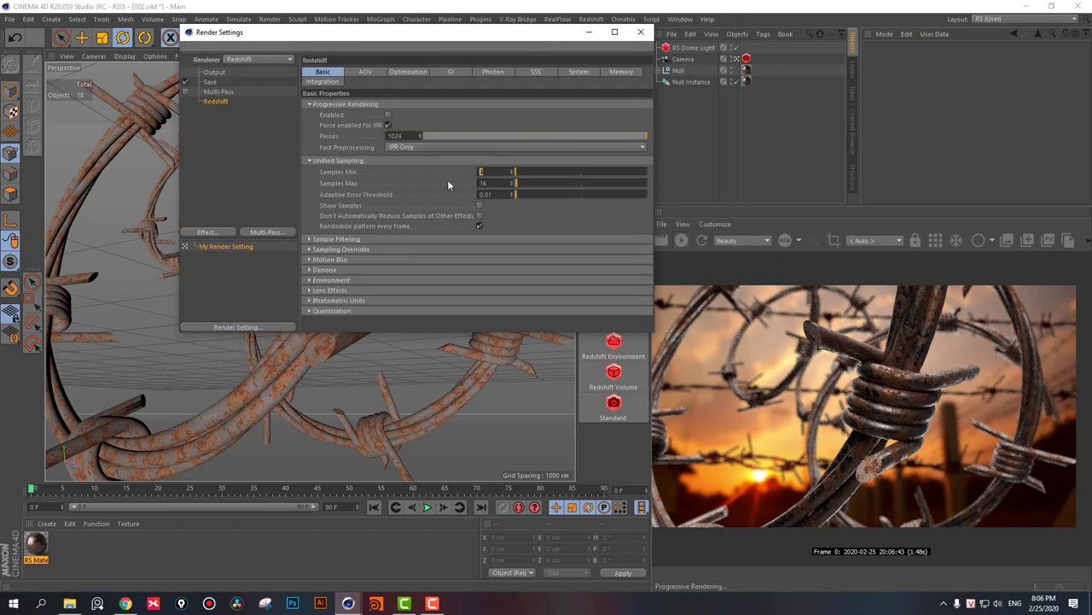
type("16")
double_click(483, 182)
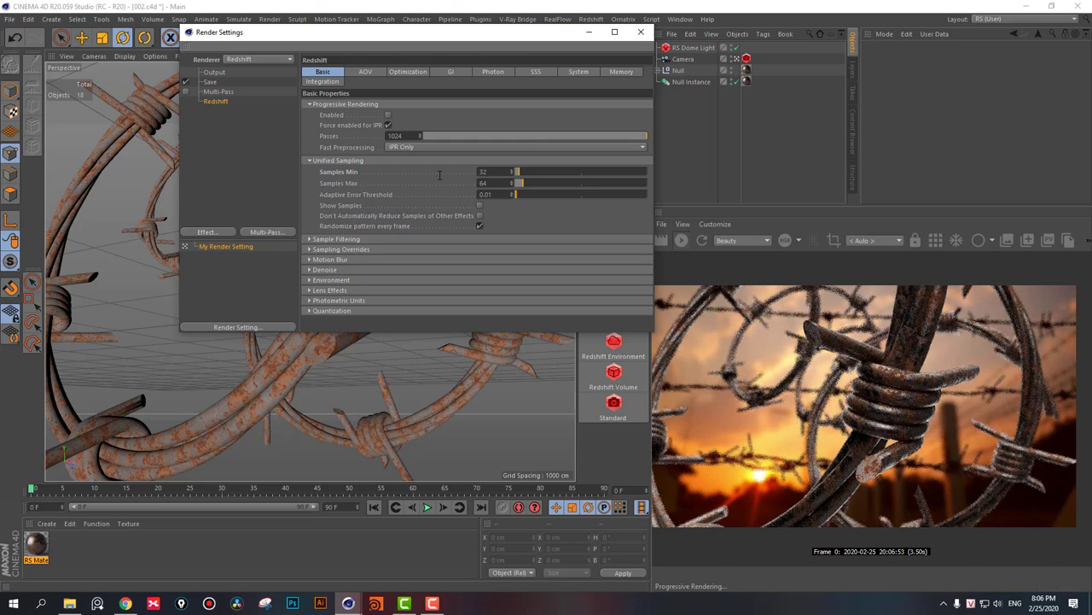
- Close Render Settings and make the render view use the scene camera
left_click(640, 32)
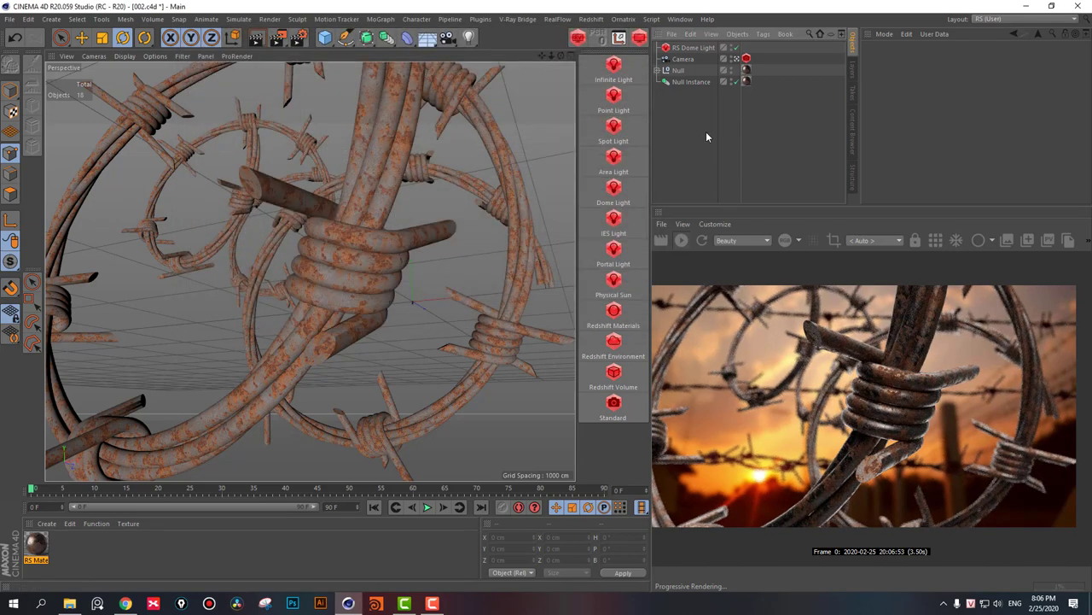
left_click(884, 239)
left_click(750, 154)
mouse_move(478, 197)
left_mouse_down("alt")
mouse_move(375, 278)
mouse_move(391, 289)
mouse_move(308, 205)
mouse_move(314, 290)
mouse_move(278, 295)
mouse_move(342, 309)
mouse_move(524, 163)
left_mouse_up("alt")
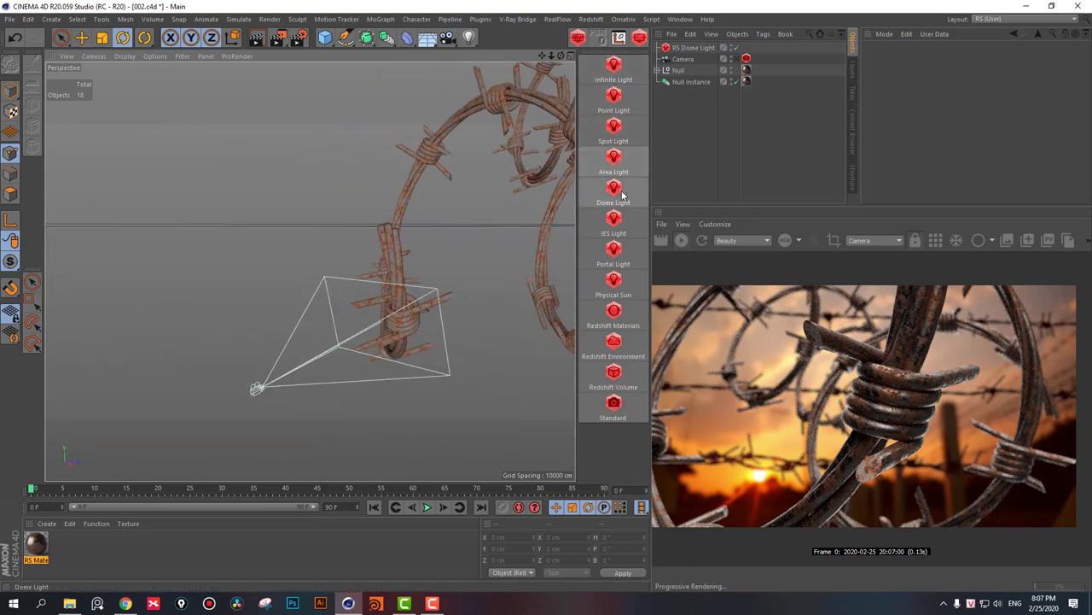
- Add an RS Area Light with a target null and select both
left_click(614, 160)
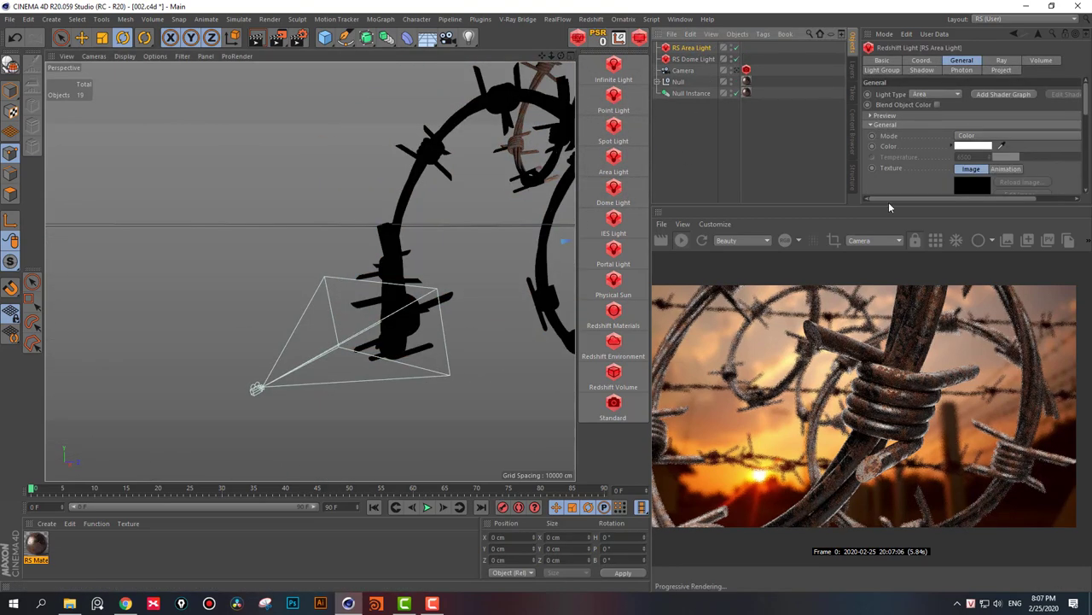
left_click_drag(890, 199, 927, 199)
left_click(1077, 95)
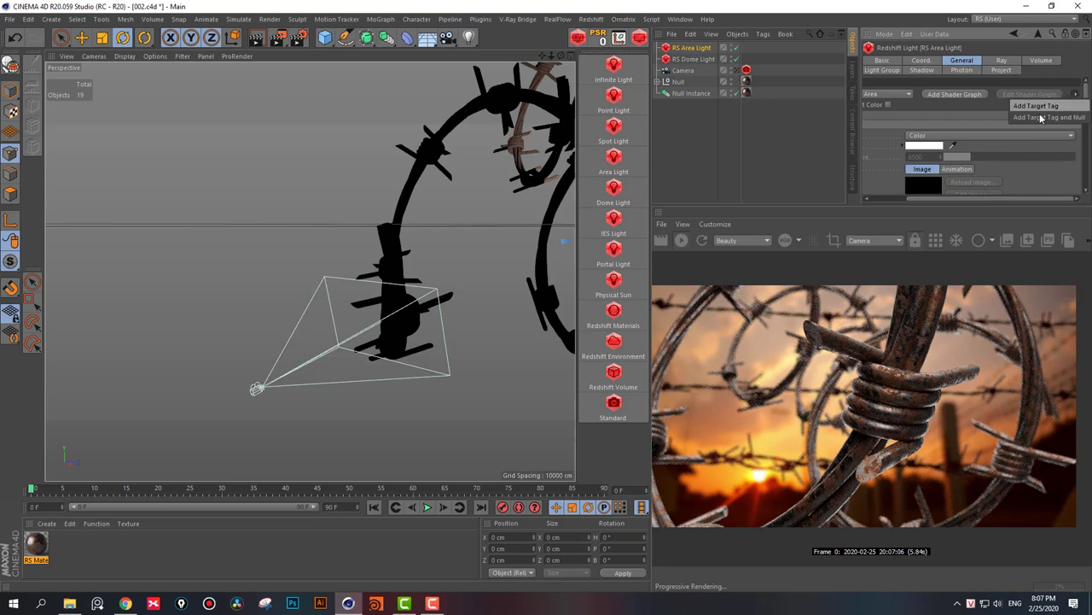
left_click(1045, 119)
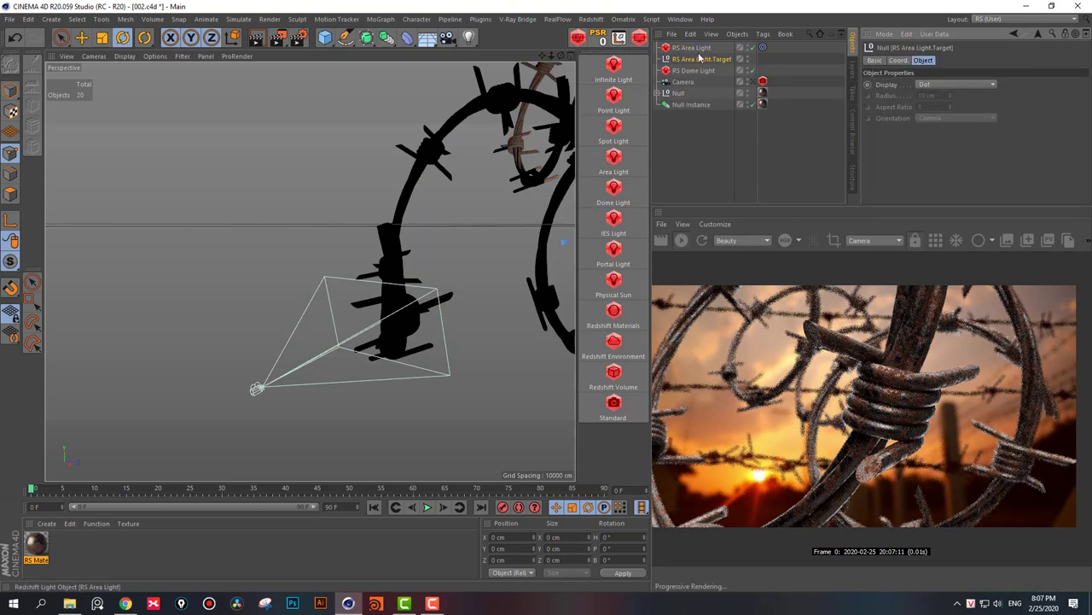
scroll(442, 307, "down", 3)
scroll(478, 254, "down", 2)
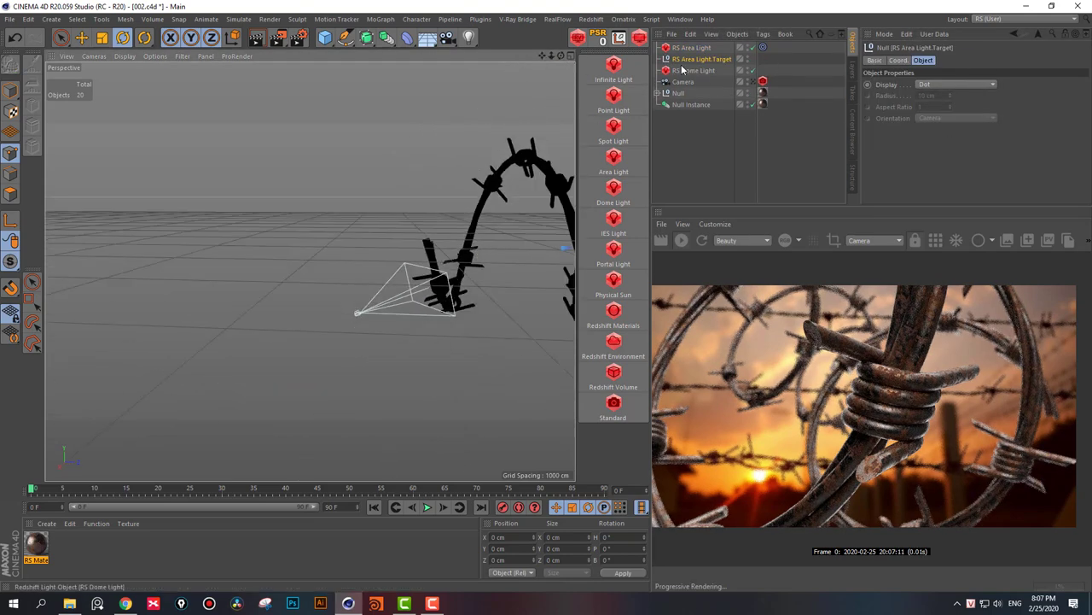
left_click(686, 50, "ctrl")
- Move the area light and its target toward the barbed wire
left_click_drag(484, 260, 333, 249, "alt")
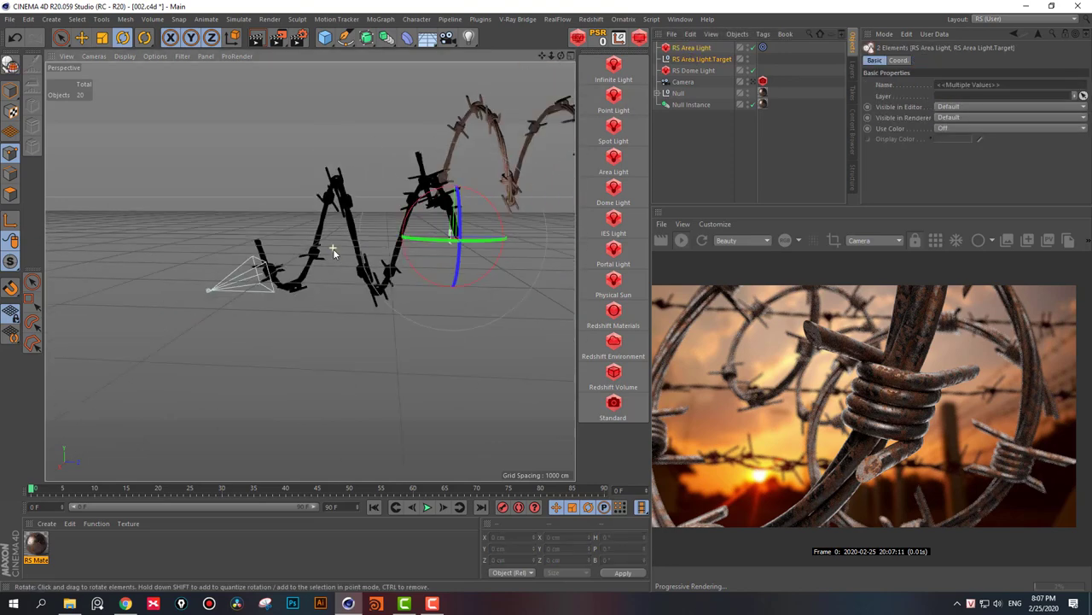
left_click(83, 38)
mouse_move(264, 213)
left_mouse_down("alt")
mouse_move(236, 203)
mouse_move(302, 251)
mouse_move(342, 218)
left_mouse_up("alt")
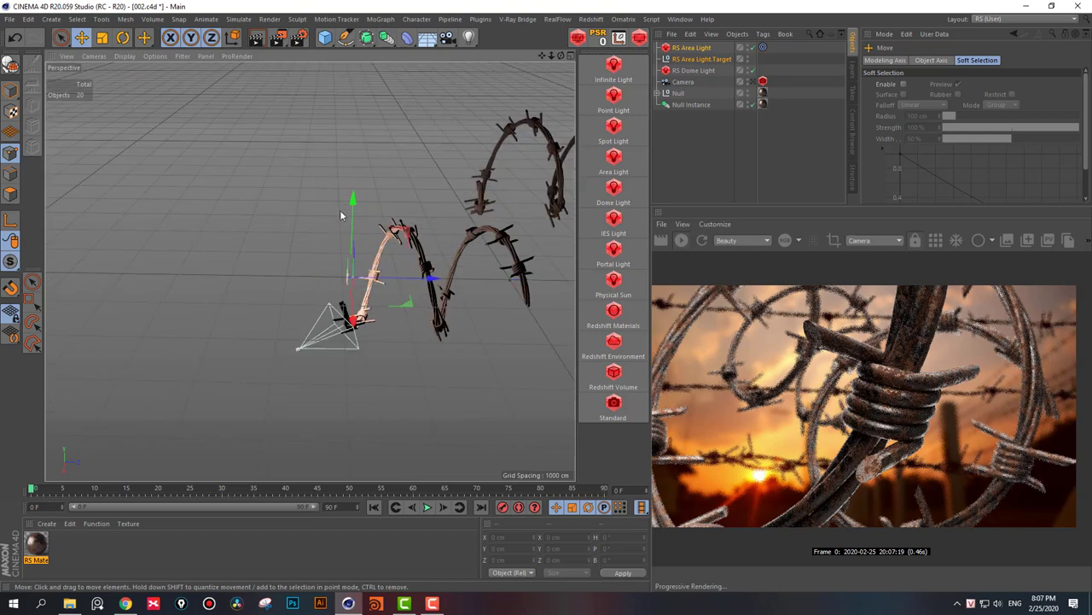
scroll(349, 247, "up", 10)
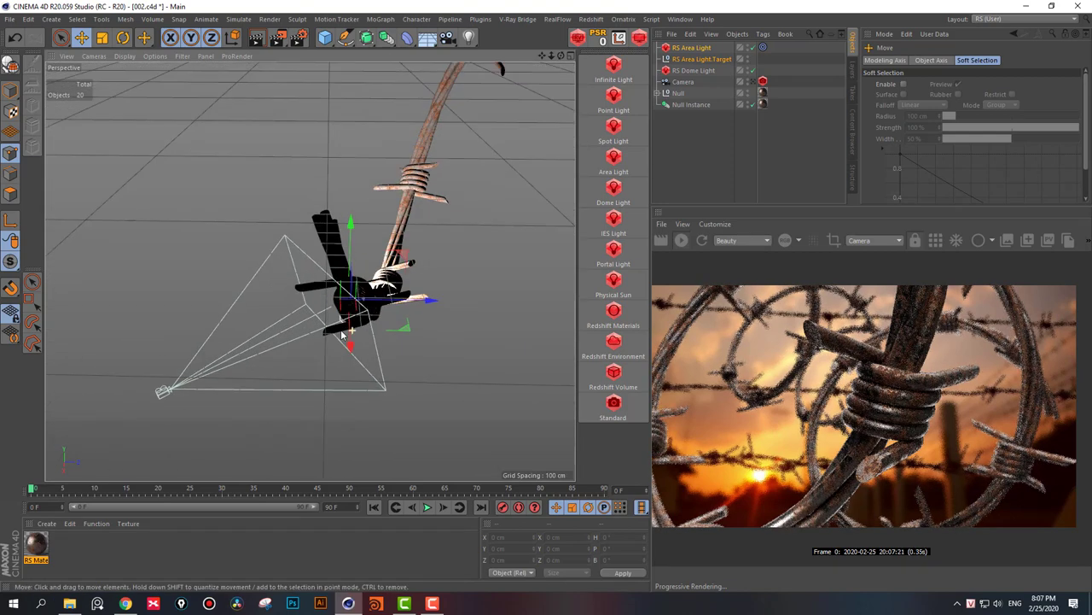
- Reposition the area light up and to the right of the wire
left_click(699, 58)
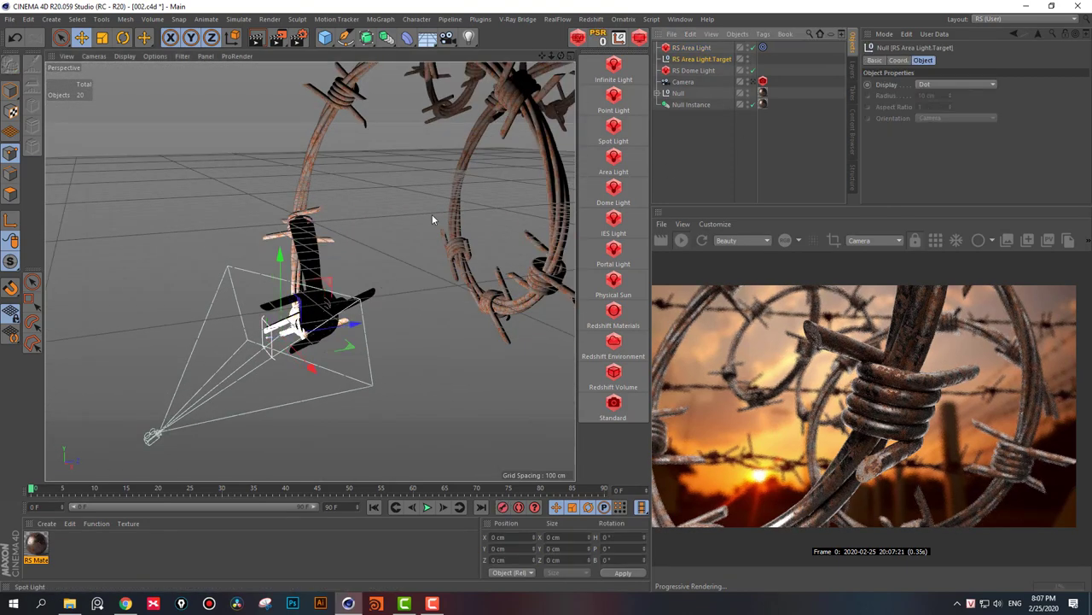
mouse_move(432, 214)
left_mouse_down("alt")
mouse_move(365, 343)
mouse_move(384, 269)
left_mouse_up("alt")
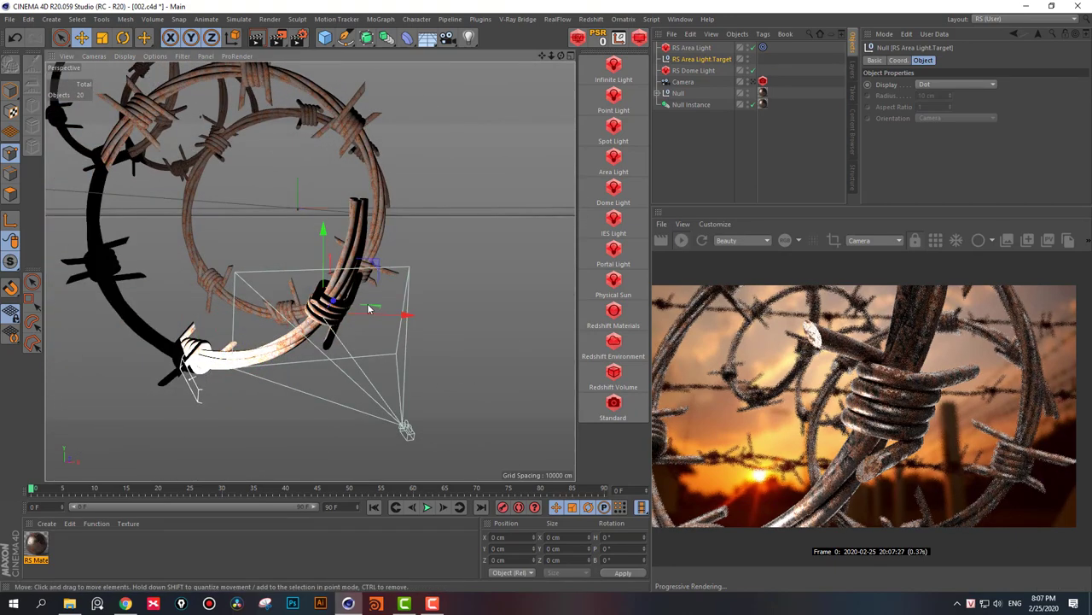
mouse_move(384, 270)
left_mouse_down("alt")
mouse_move(203, 352)
mouse_move(213, 342)
left_mouse_up("alt")
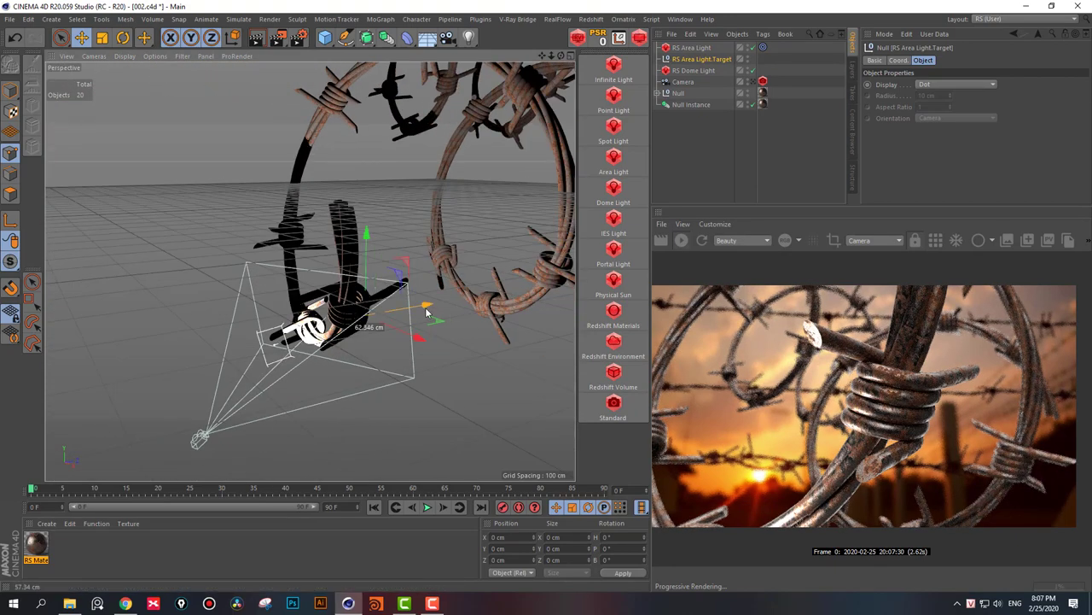
scroll(384, 256, "down", 3)
left_click(687, 47)
mouse_move(384, 367)
left_mouse_down("alt")
mouse_move(332, 375)
mouse_move(173, 363)
mouse_move(59, 314)
mouse_move(357, 267)
mouse_move(323, 298)
mouse_move(465, 309)
mouse_move(398, 242)
mouse_move(348, 261)
mouse_move(324, 332)
left_mouse_up("alt")
mouse_move(308, 243)
left_mouse_down()
mouse_move(414, 171)
mouse_move(376, 229)
mouse_move(367, 198)
mouse_move(342, 310)
mouse_move(341, 261)
left_mouse_up()
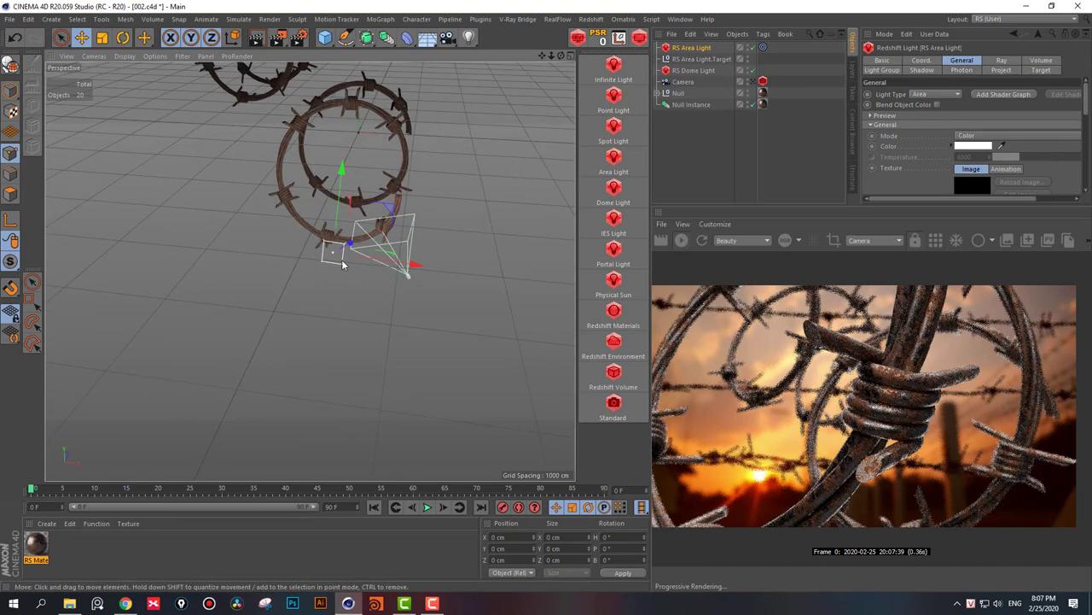
- Slide the area light along X to about 524 cm and check its target tag
left_click(12, 110)
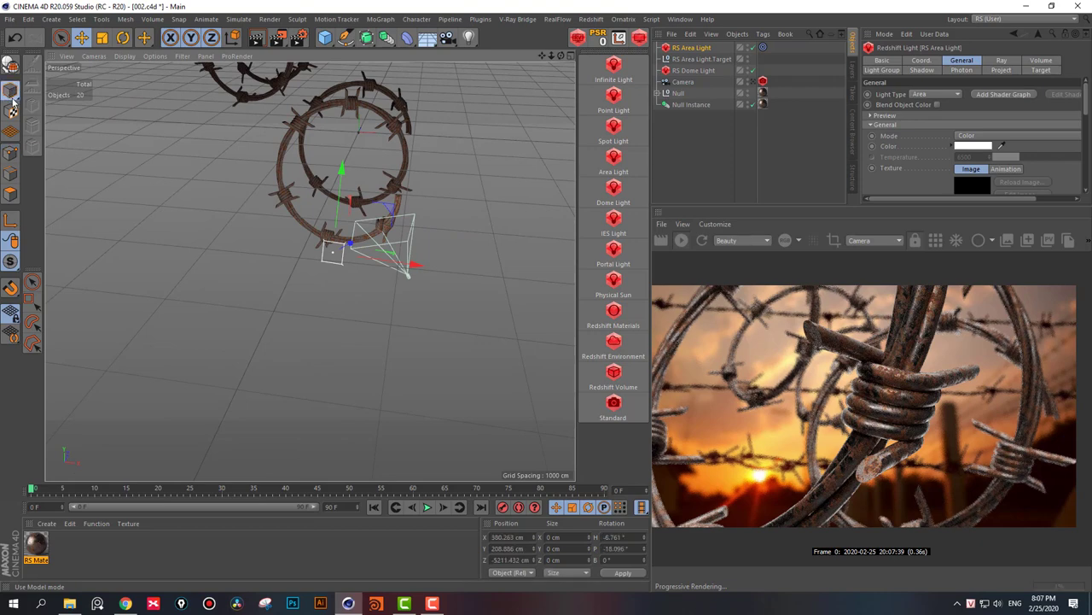
mouse_move(354, 268)
left_mouse_down("alt")
mouse_move(344, 244)
mouse_move(368, 261)
mouse_move(366, 242)
mouse_move(335, 232)
left_mouse_up("alt")
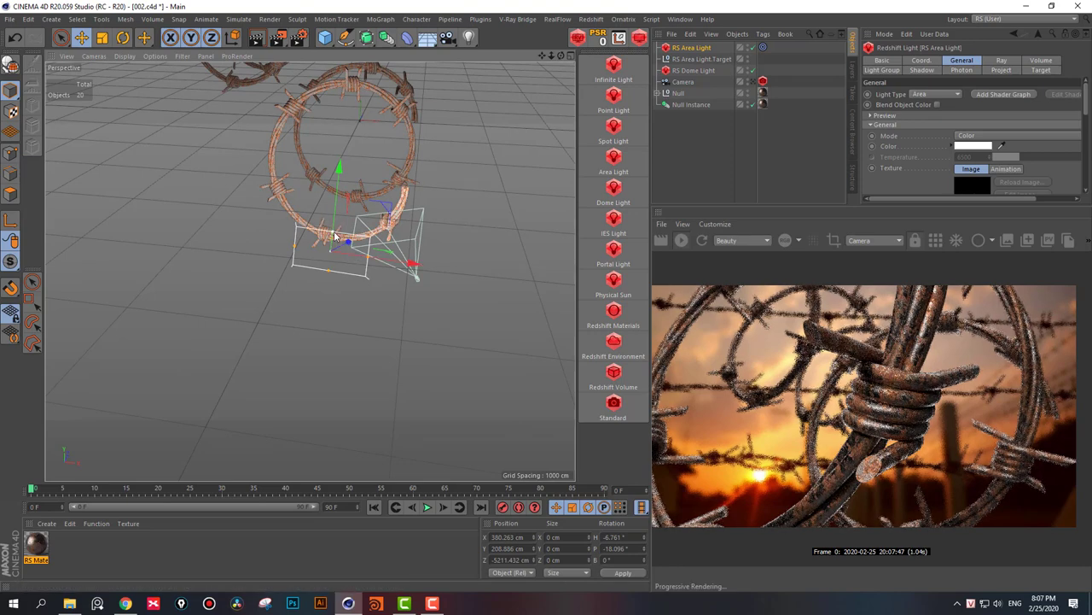
left_click_drag(415, 261, 415, 271)
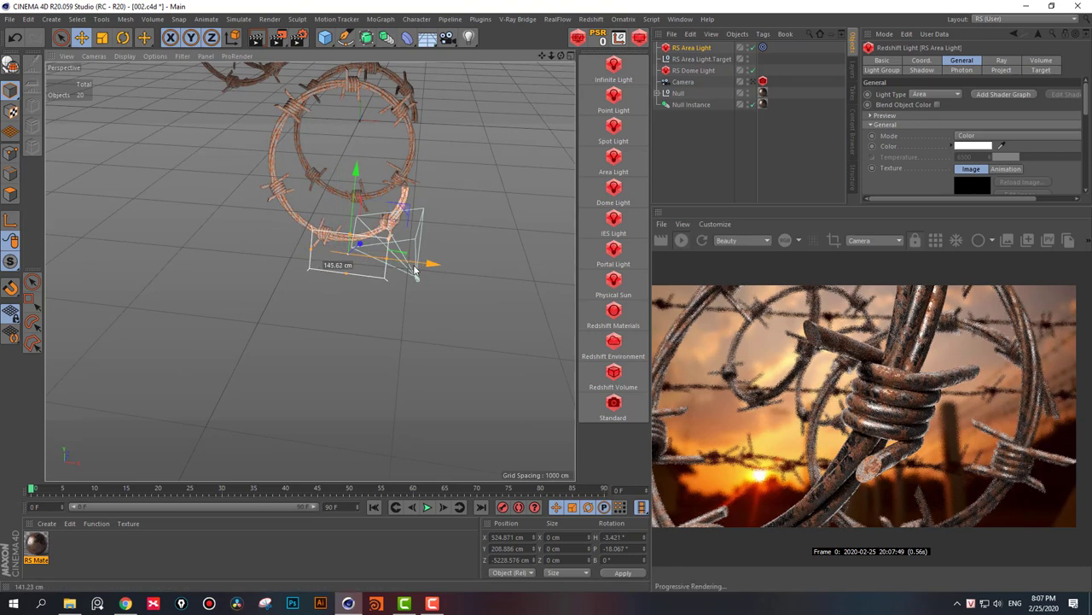
left_click(761, 49)
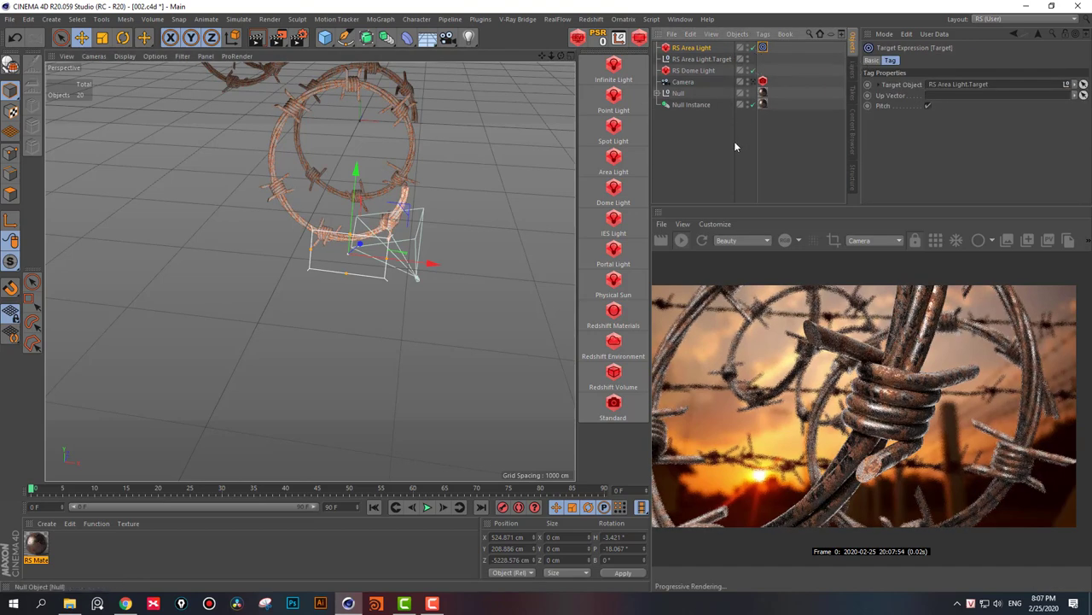
left_click(692, 48)
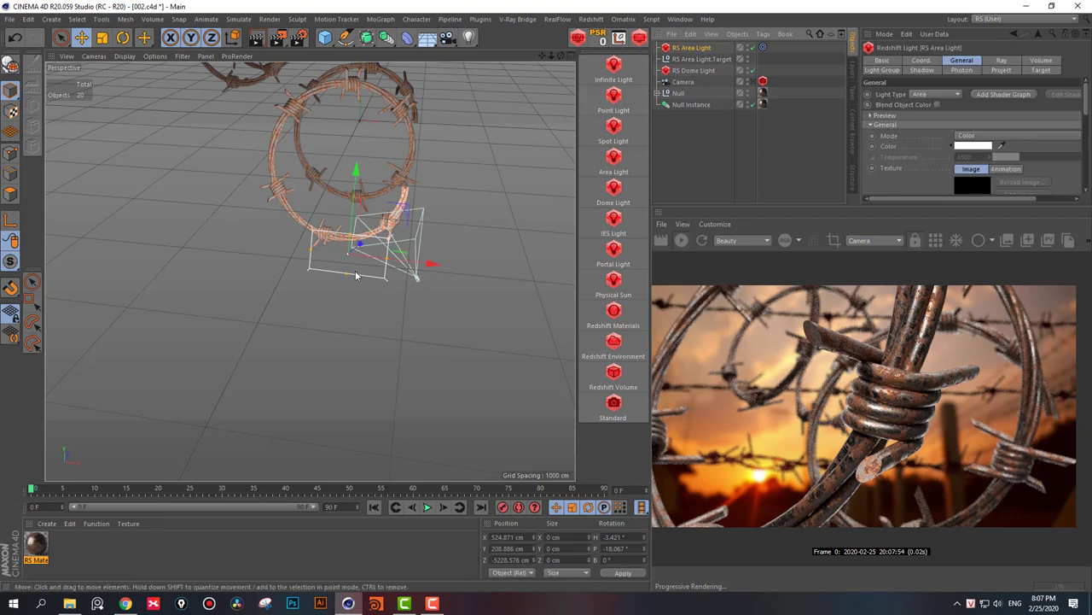
left_click_drag(404, 259, 513, 256, "alt")
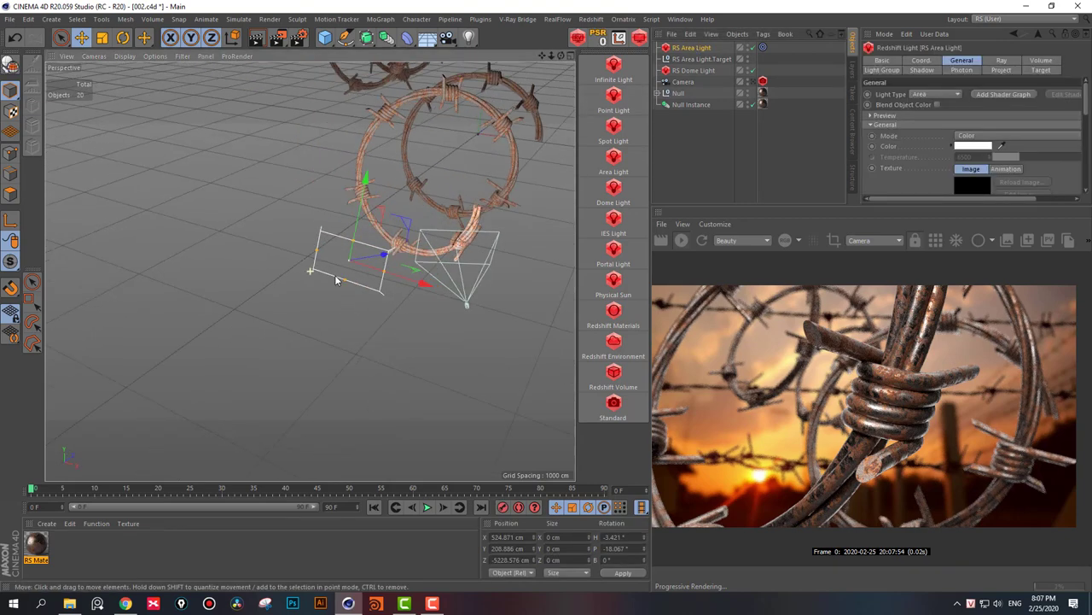
- Set the RS Area Light's colour mode to Temperature at 3000 K
left_click(789, 147)
left_click(691, 48)
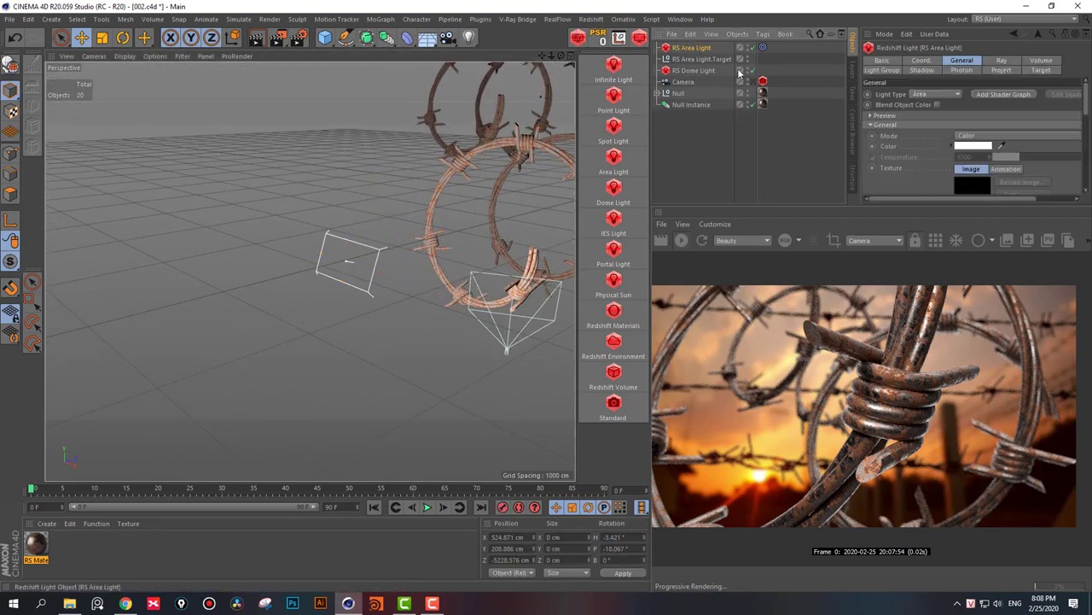
left_click(967, 136)
left_click(965, 159)
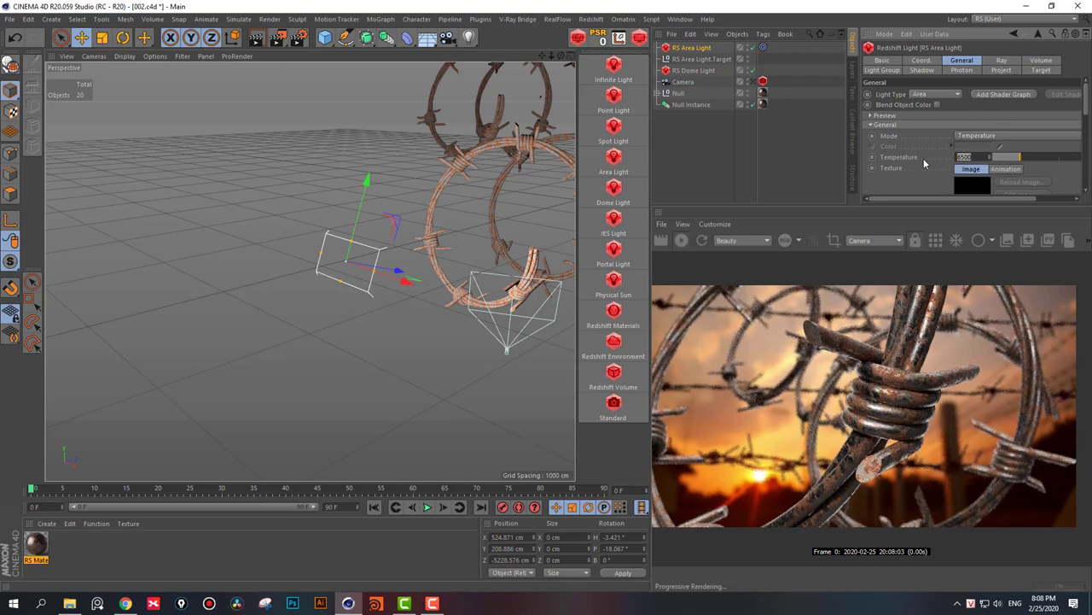
type("300")
key("Return")
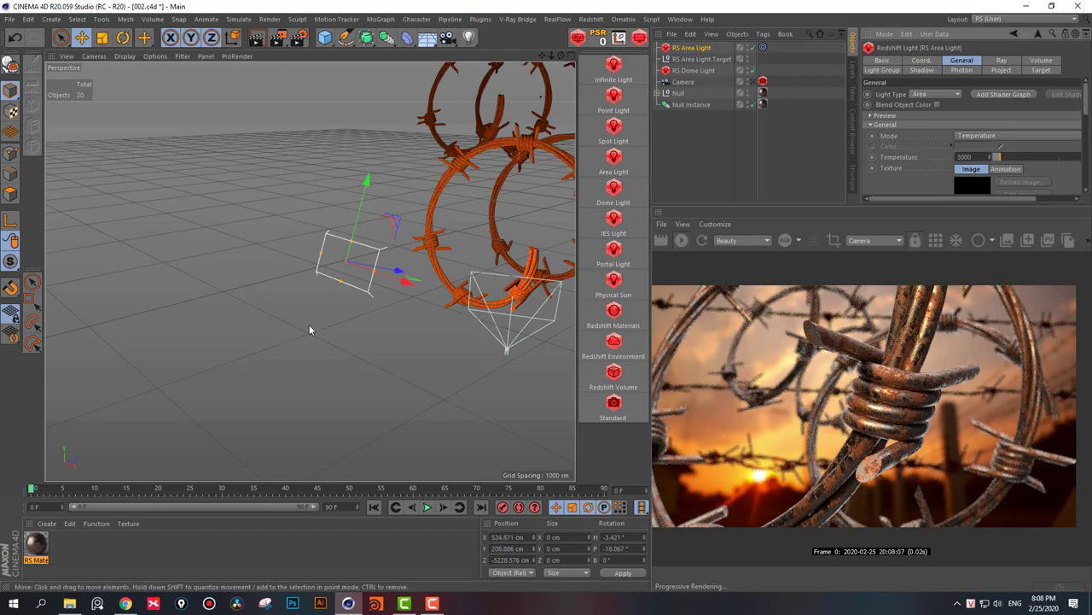
- Raise the area light's Intensity Multiplier to 70 and deselect the light
middle_click_drag(309, 324, 246, 282, "alt")
mouse_move(333, 279)
left_mouse_down("alt")
mouse_move(385, 311)
mouse_move(320, 313)
mouse_move(356, 281)
mouse_move(291, 299)
mouse_move(309, 299)
mouse_move(324, 254)
left_mouse_up("alt")
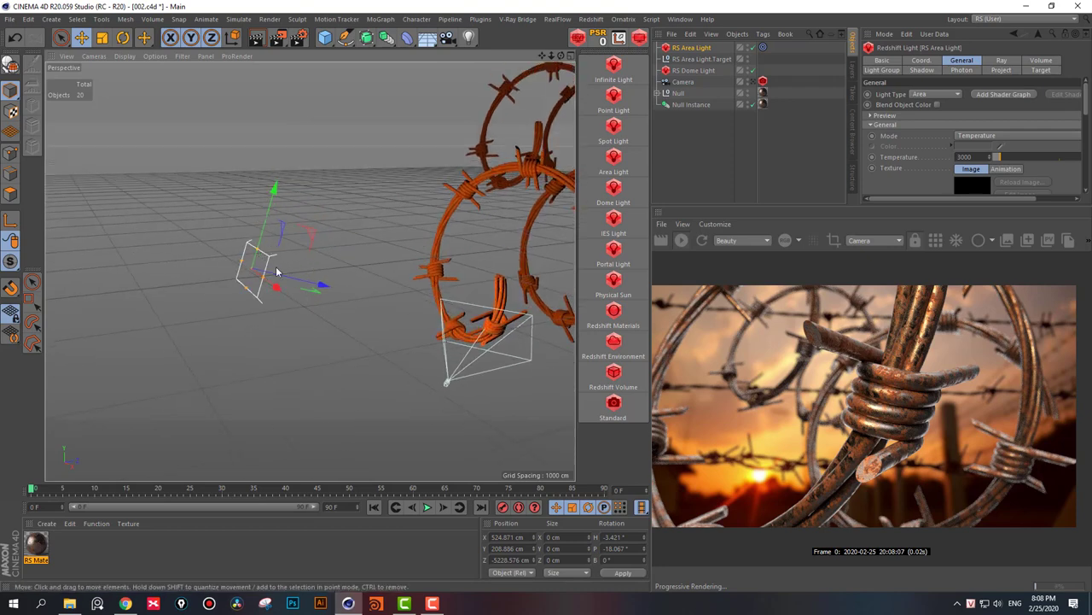
mouse_move(276, 293)
left_mouse_down("alt")
mouse_move(311, 309)
mouse_move(300, 320)
mouse_move(312, 304)
mouse_move(242, 270)
mouse_move(275, 271)
left_mouse_up("alt")
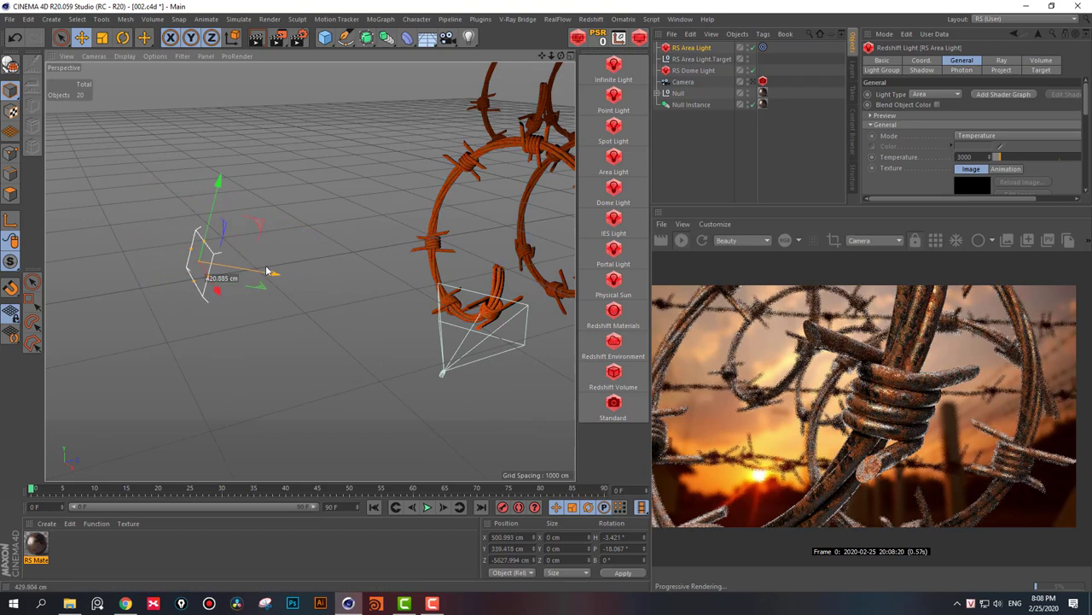
left_click(921, 61)
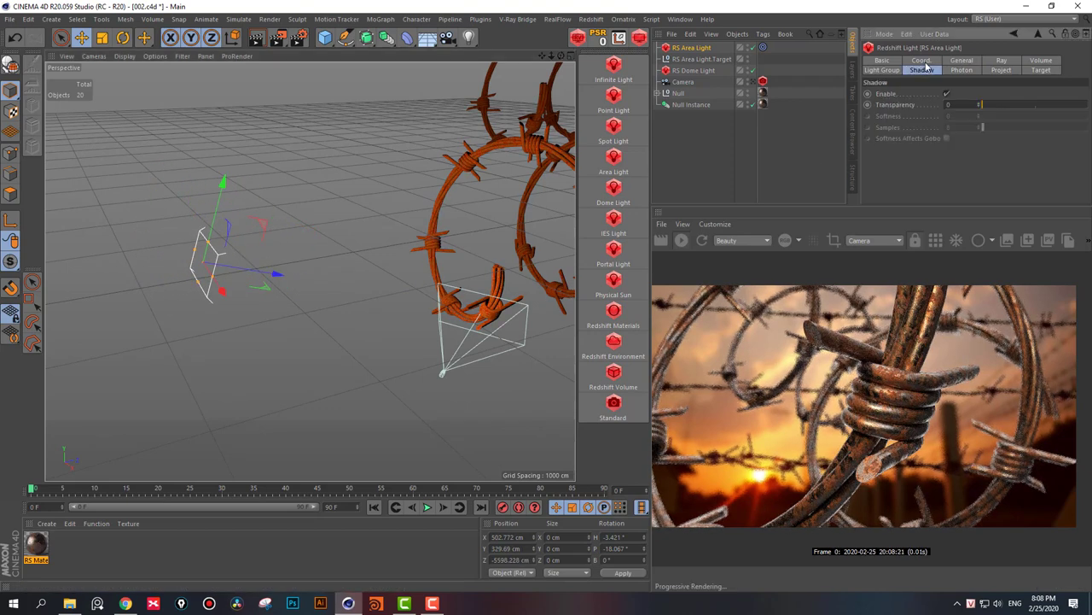
left_click(973, 63)
scroll(936, 152, "down", 2)
scroll(936, 154, "down", 2)
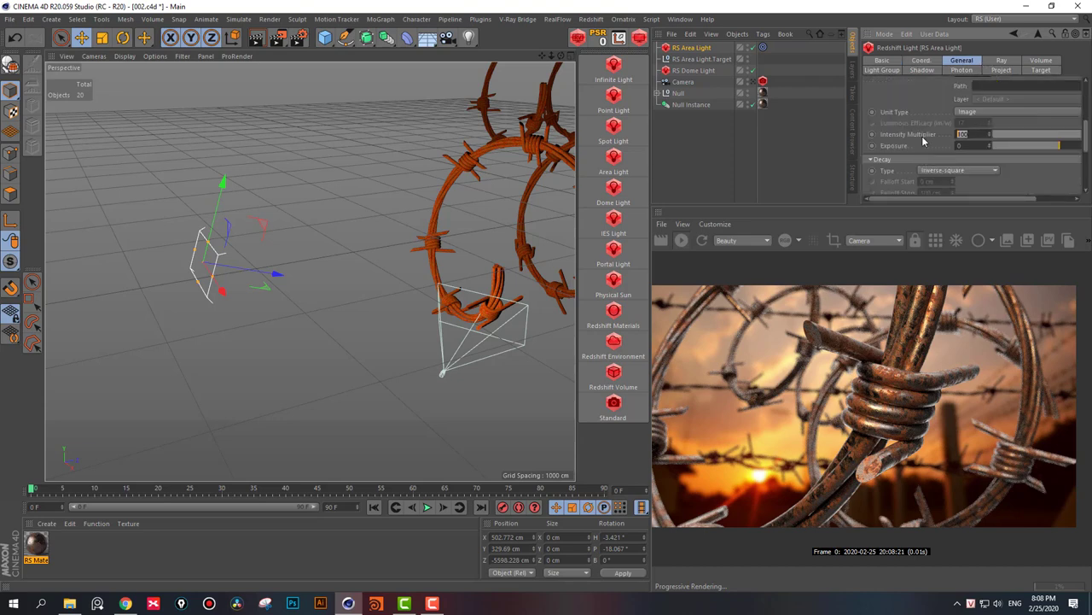
type("0")
key("Return")
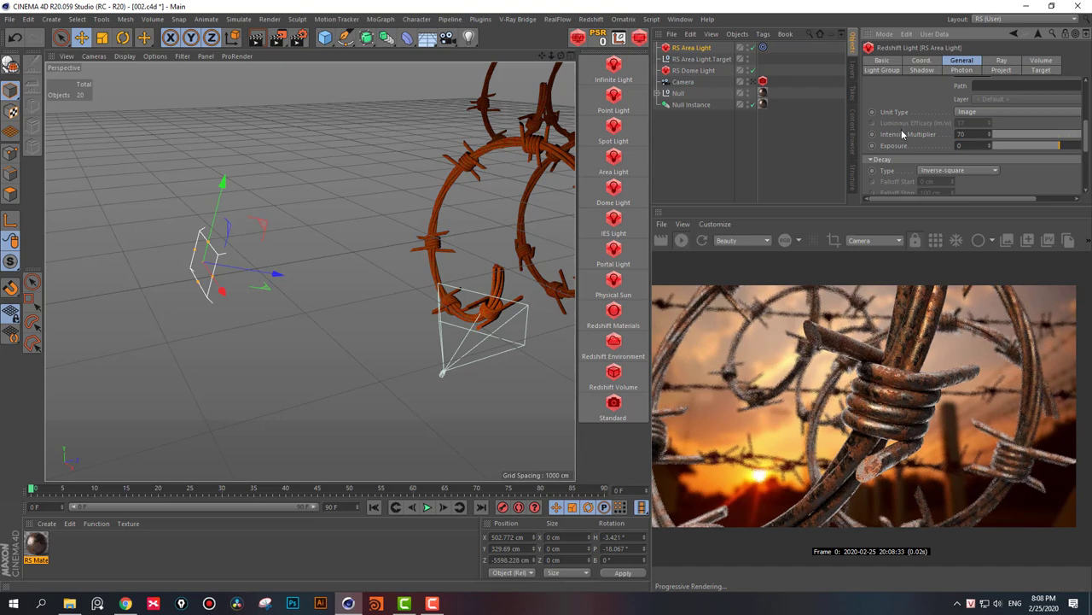
left_click(730, 161)
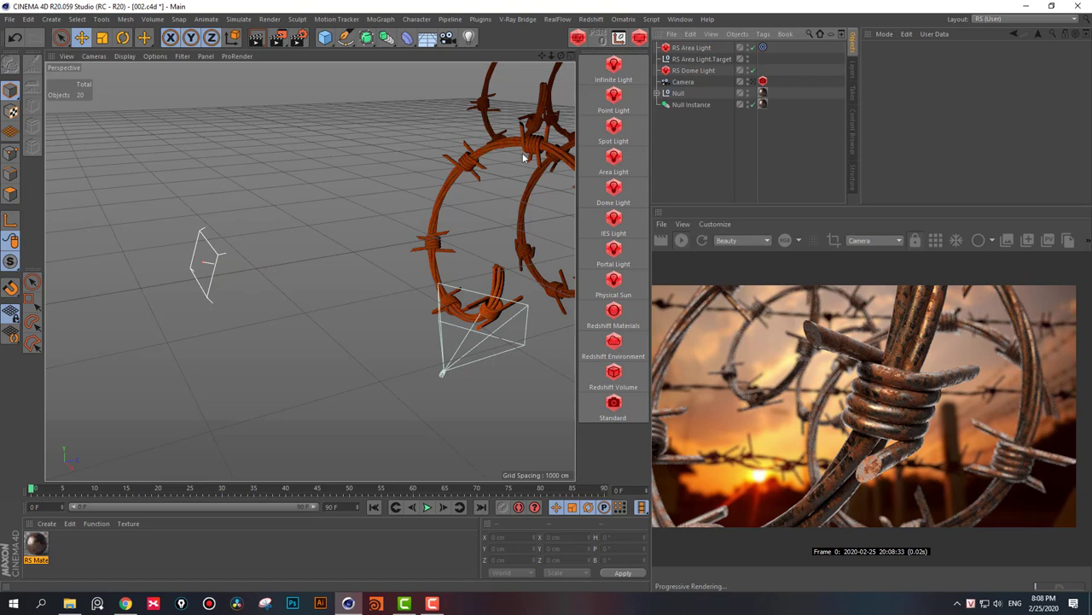
- Apply the HDTV 1080 24 output preset (1920×1080, 24 fps) in Render Settings
key("ctrl+b")
left_click(348, 66)
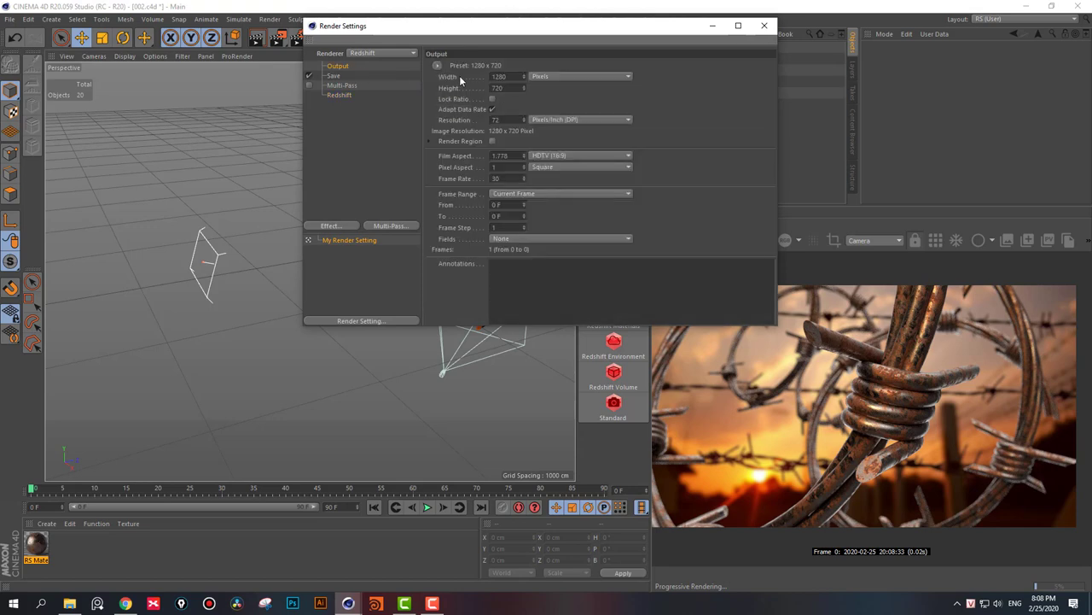
left_click(439, 66)
mouse_move(454, 100)
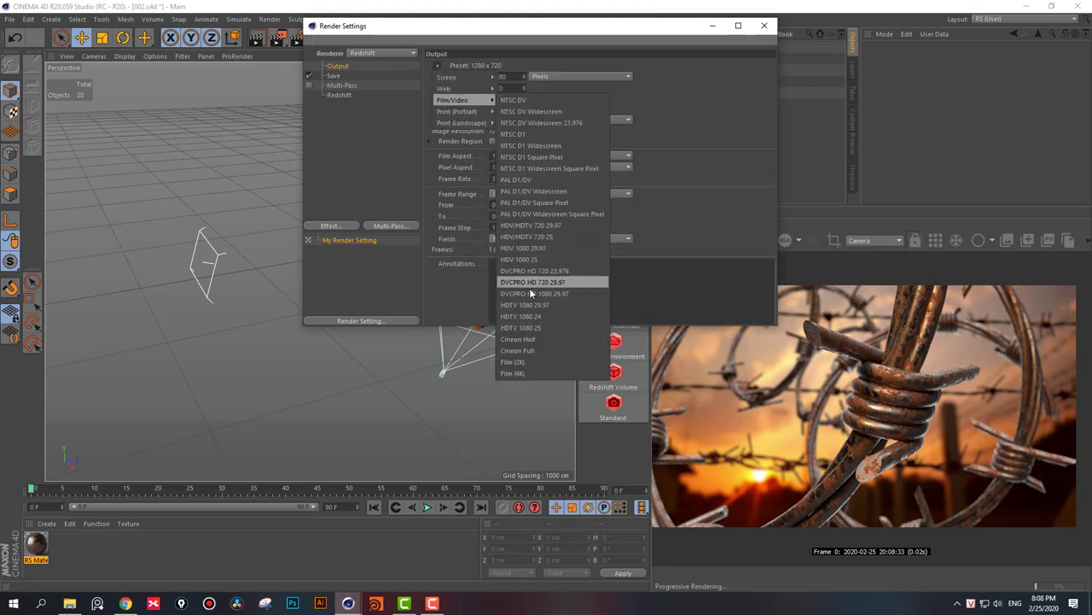
left_click(557, 319)
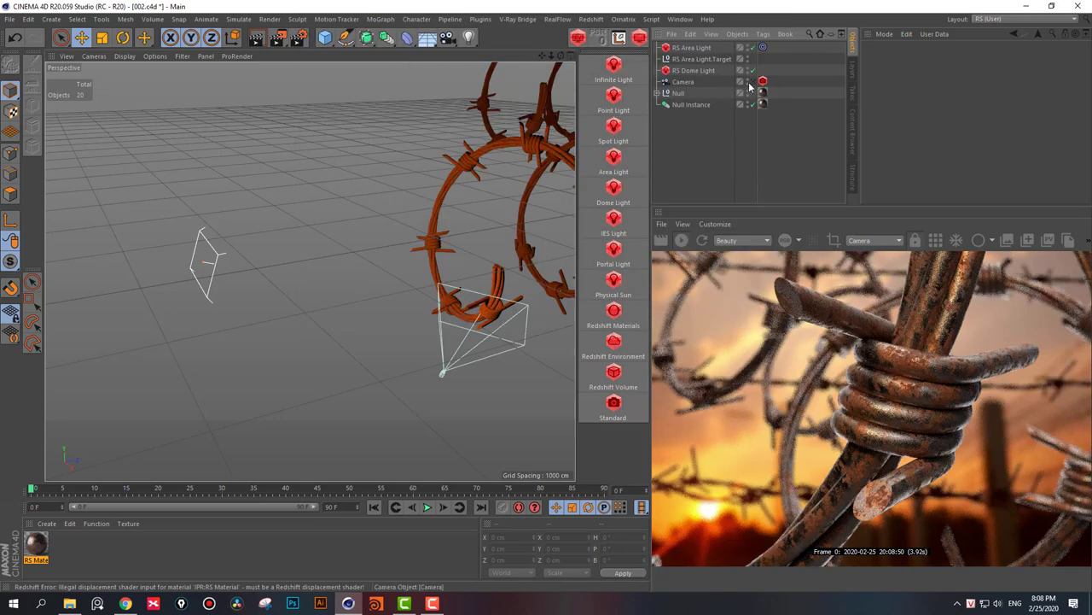
left_click(751, 83)
- Render the camera view to the Picture Viewer and maximize it to full screen
left_click(277, 37)
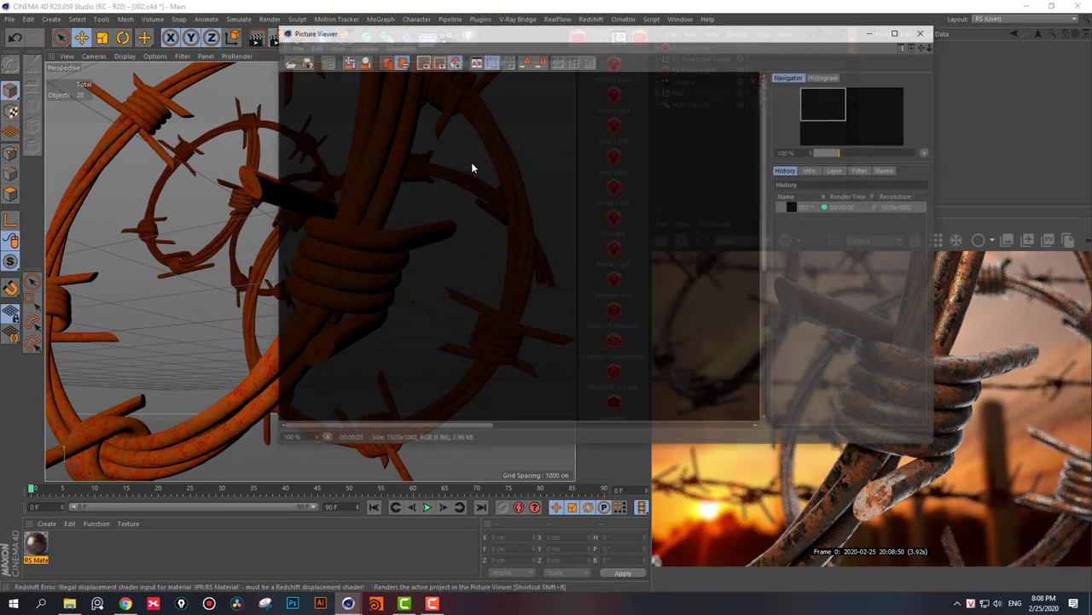
left_click_drag(811, 117, 1050, 116)
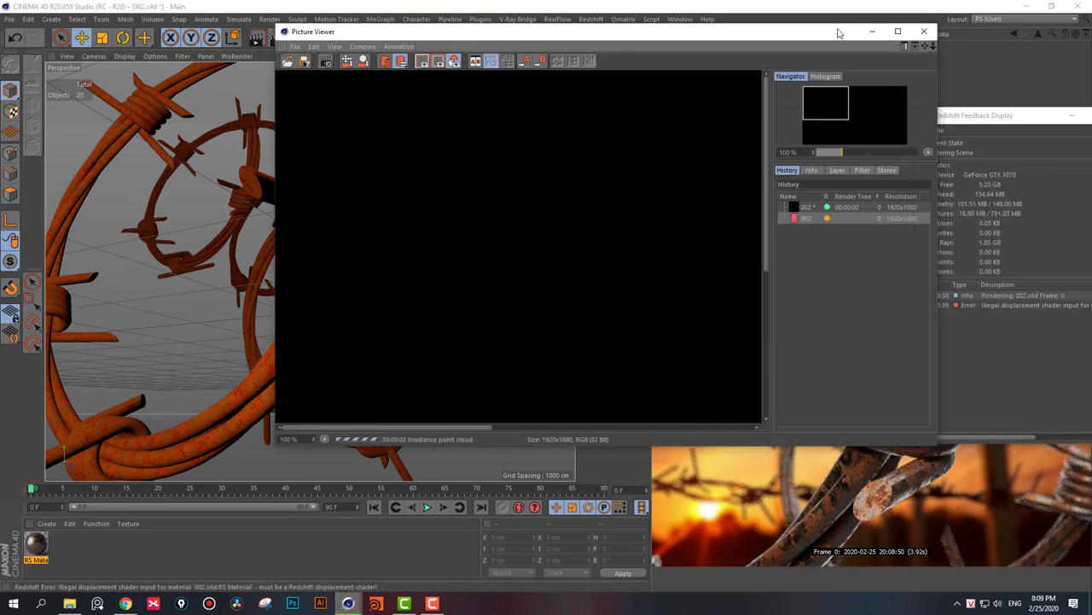
left_click(898, 31)
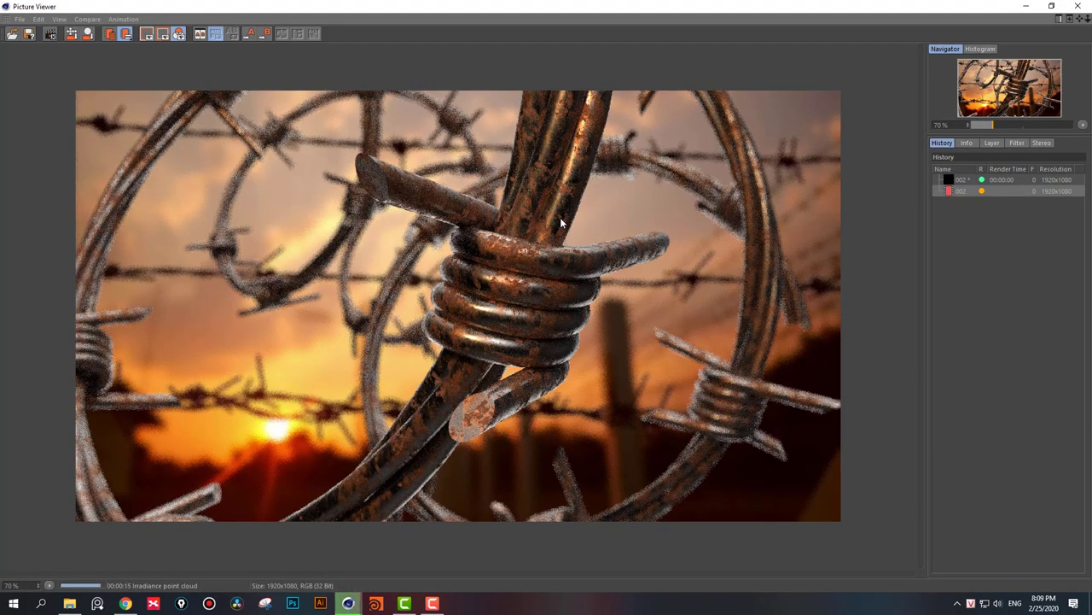